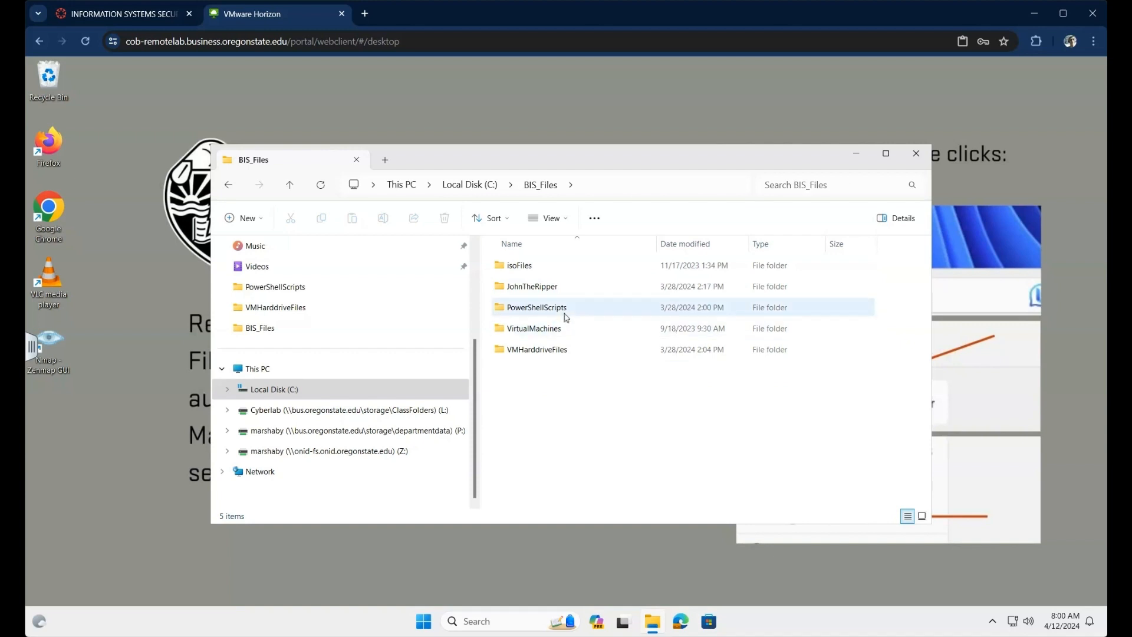
# Step: Open the PowerShellScripts folder in C:\BIS_Files and run the StartFirewallLab script
pyautogui.click(543, 313)
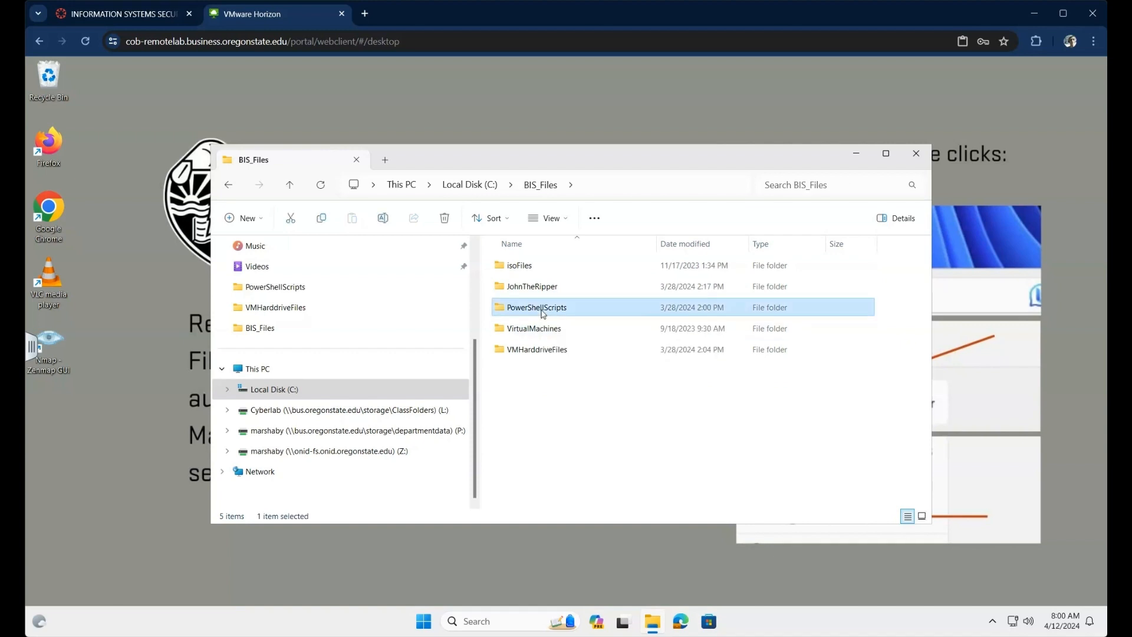
pyautogui.doubleClick(500, 311)
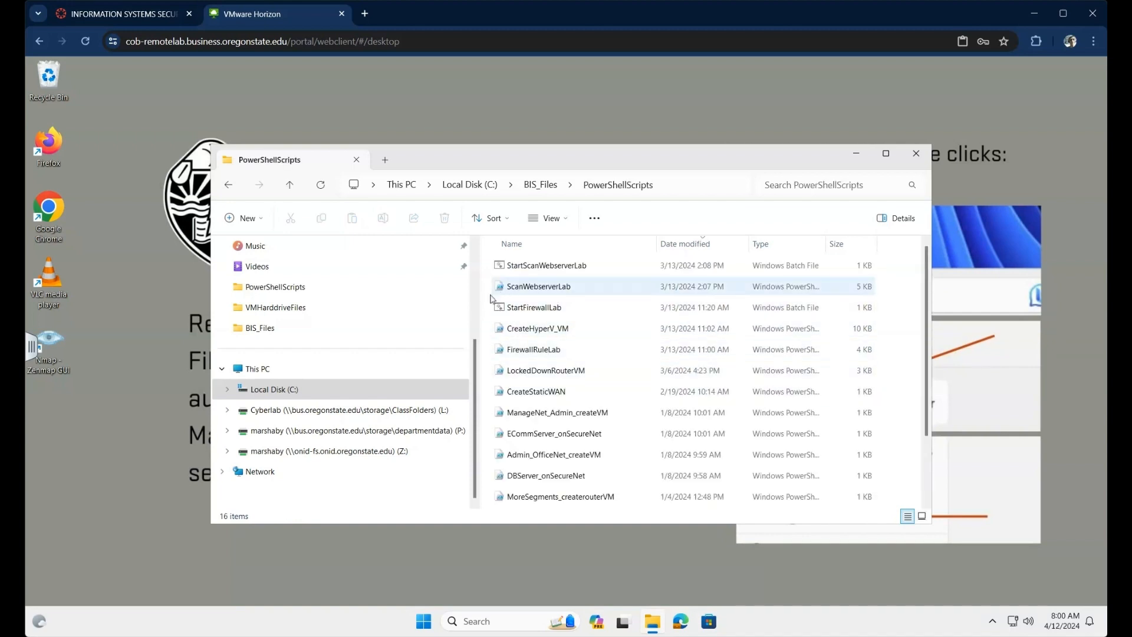
pyautogui.click(551, 313)
pyautogui.doubleClick(551, 314)
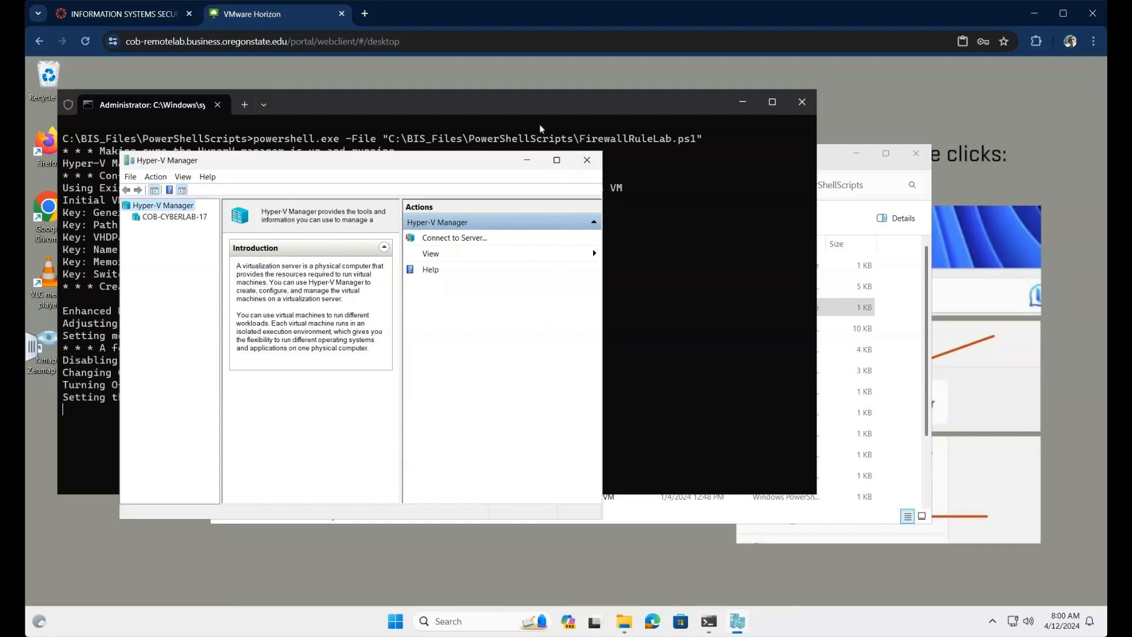
# Step: Show COB-CYBERLAB-17's virtual machines in Hyper-V Manager and enlarge the VM list
pyautogui.click(528, 104)
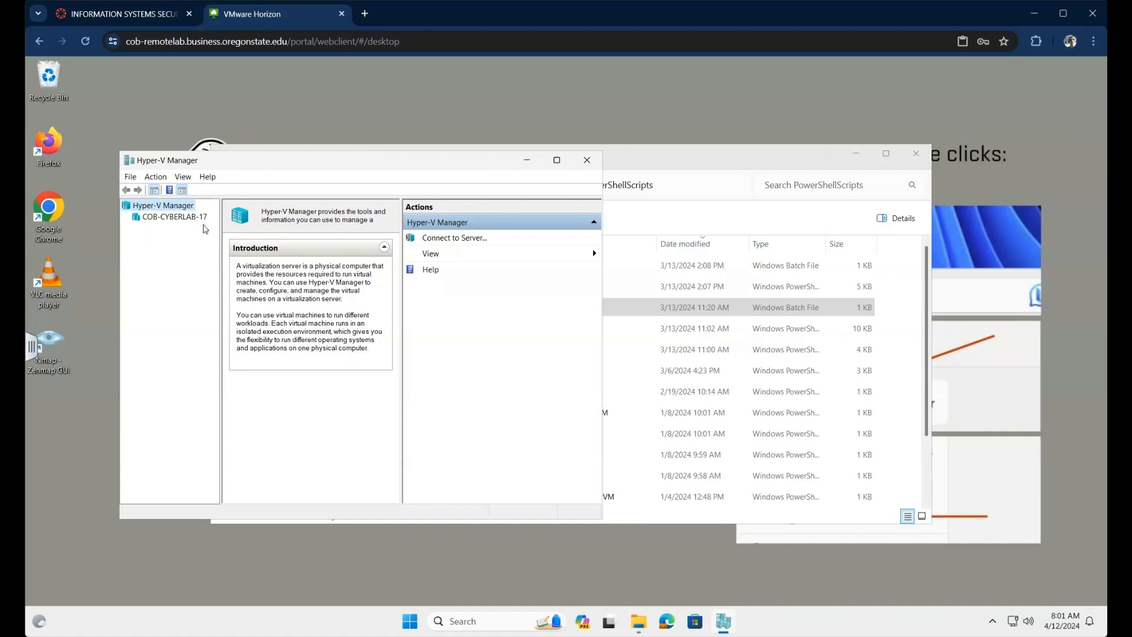
pyautogui.click(177, 220)
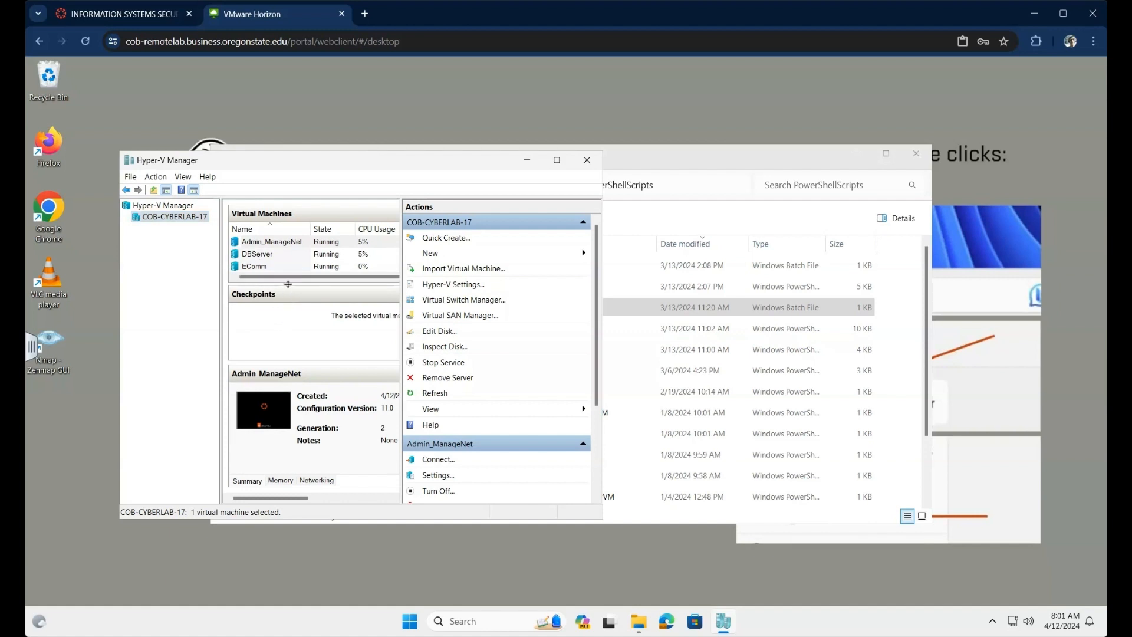
pyautogui.moveTo(286, 284); pyautogui.dragTo(293, 310)
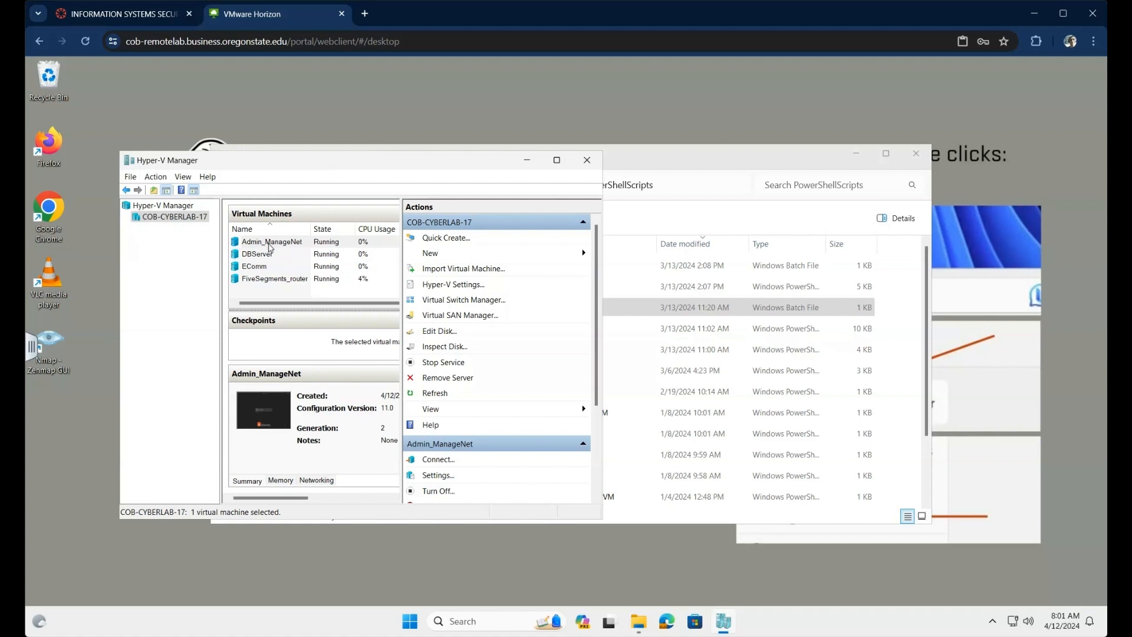
# Step: Connect to the Admin_ManageNet VM and log in with its user credentials
pyautogui.click(269, 243)
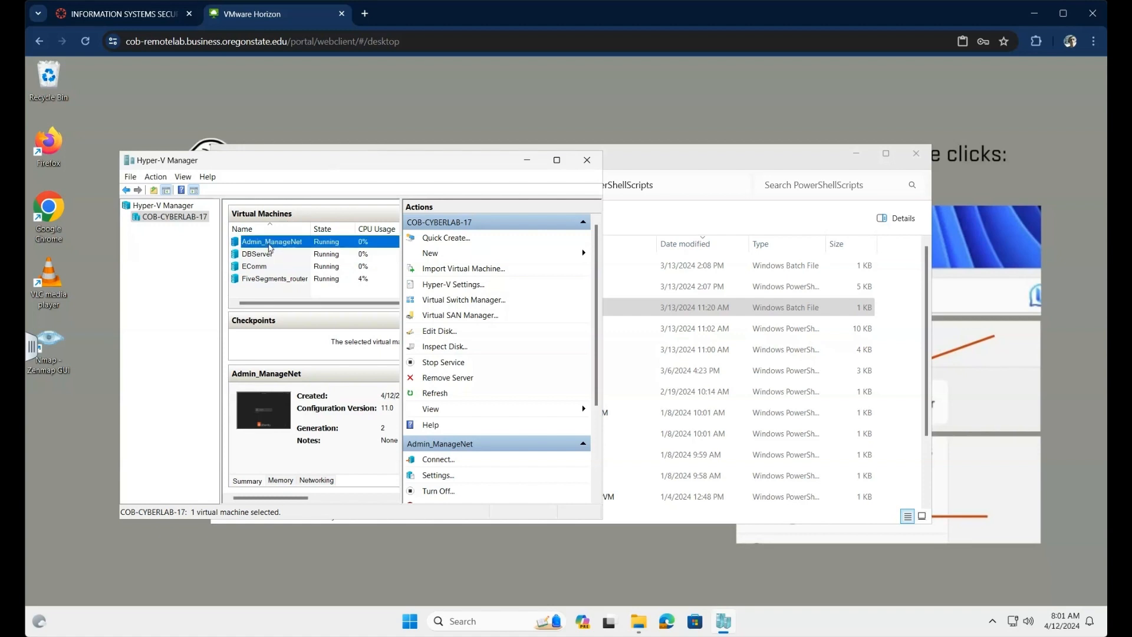
pyautogui.doubleClick(269, 244)
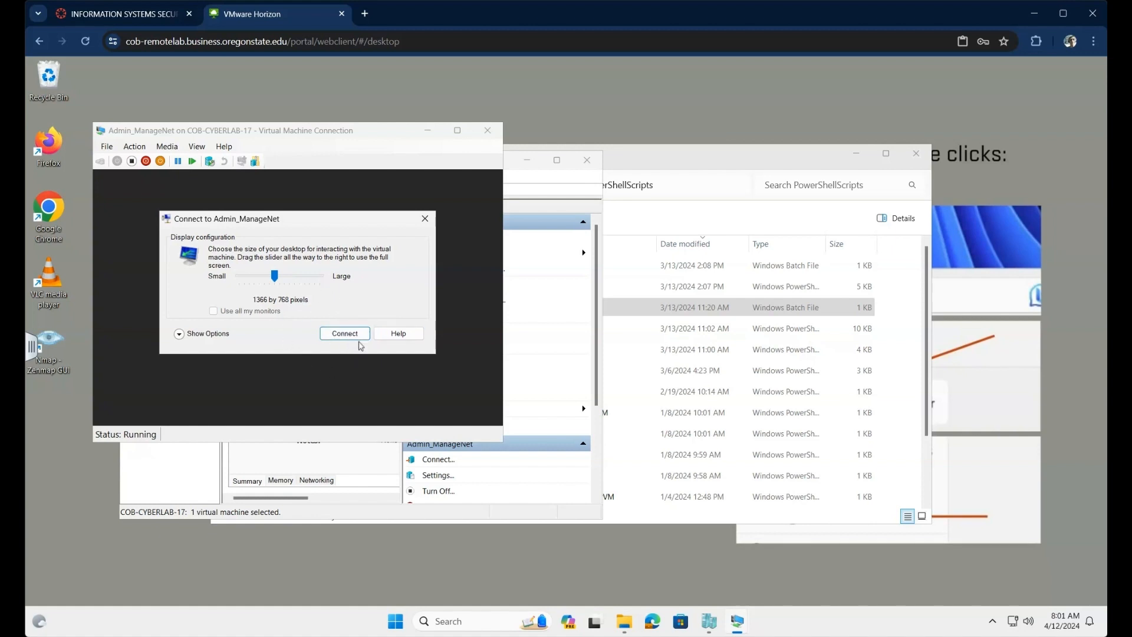
pyautogui.click(352, 334)
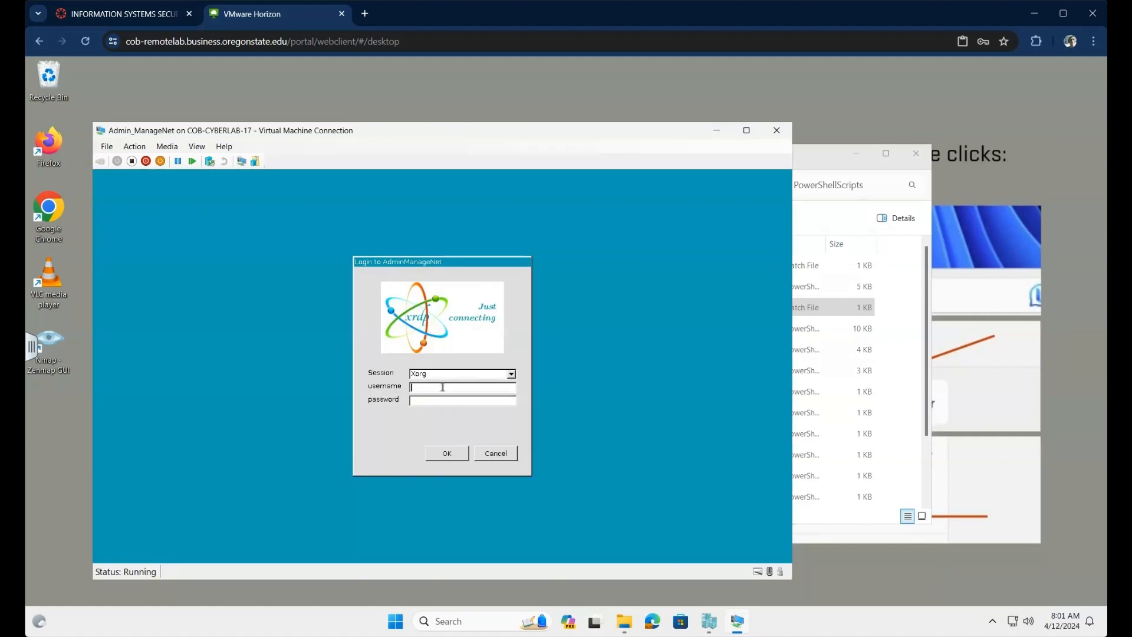
pyautogui.write('isadmin01')
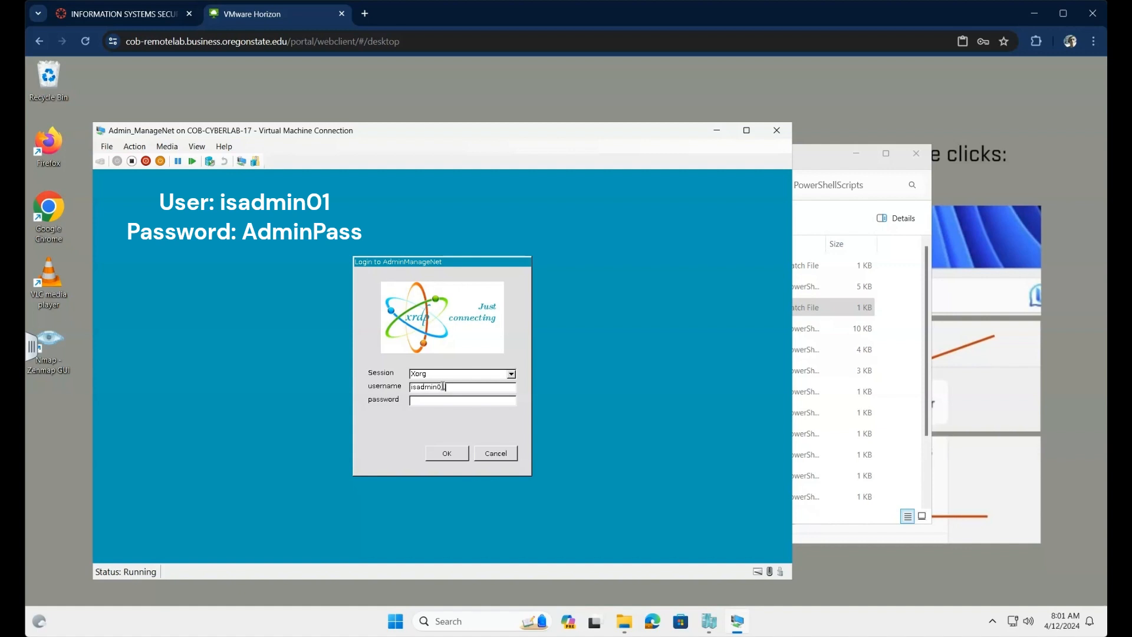
pyautogui.write('AdminPass')
pyautogui.click(453, 452)
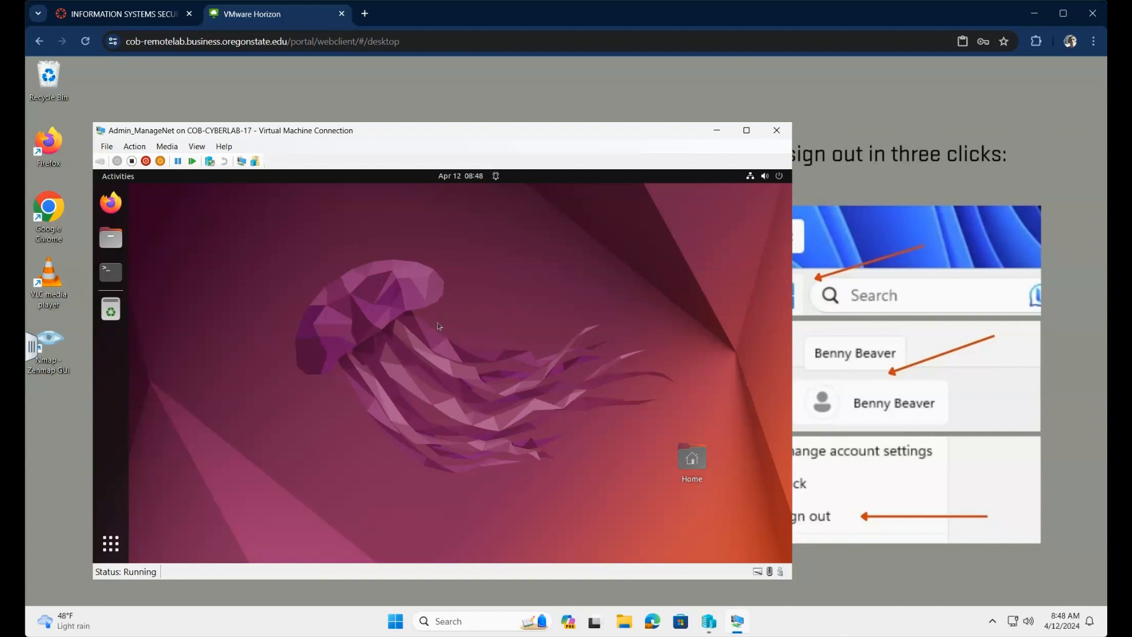
# Step: Launch Firefox, dismiss the default-browser prompt, and load 10.0.4.1
pyautogui.click(112, 204)
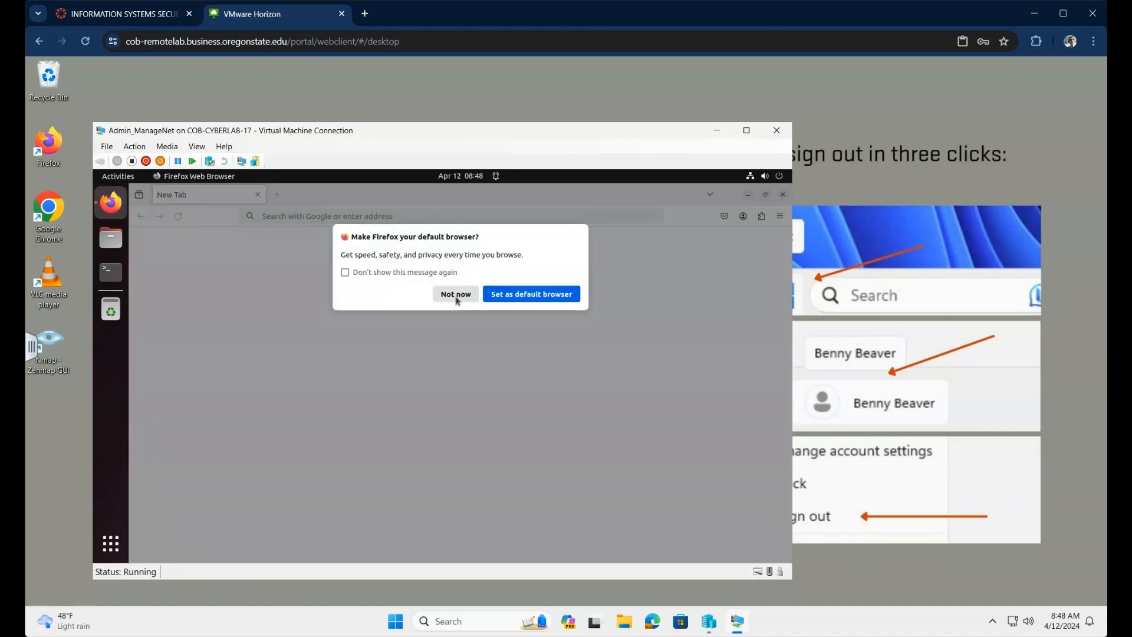
pyautogui.click(456, 294)
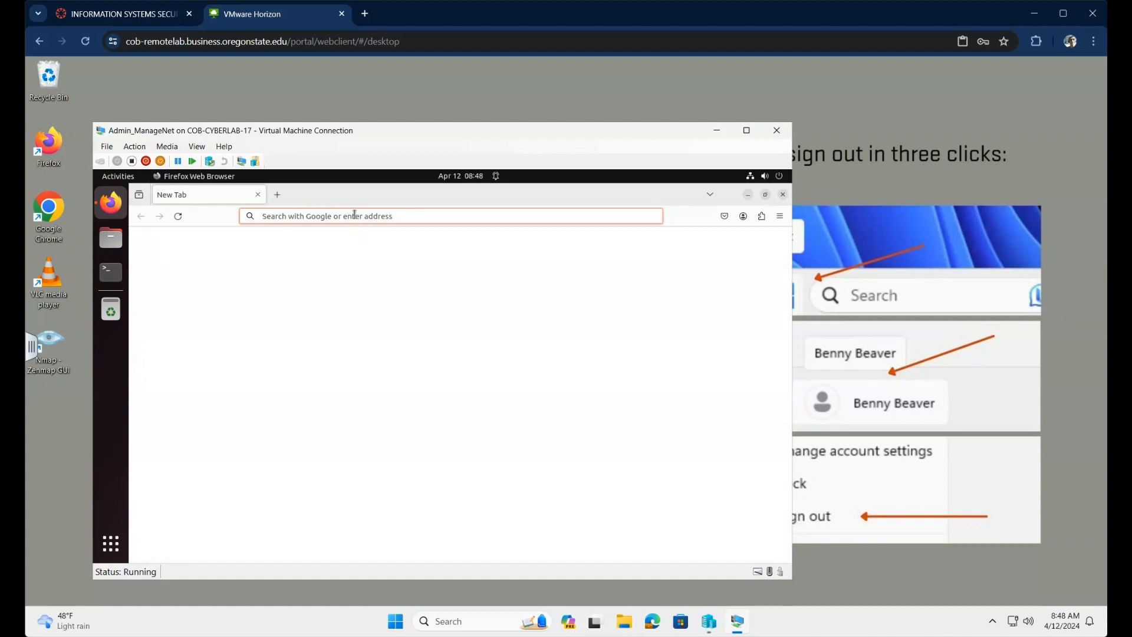
pyautogui.write('10')
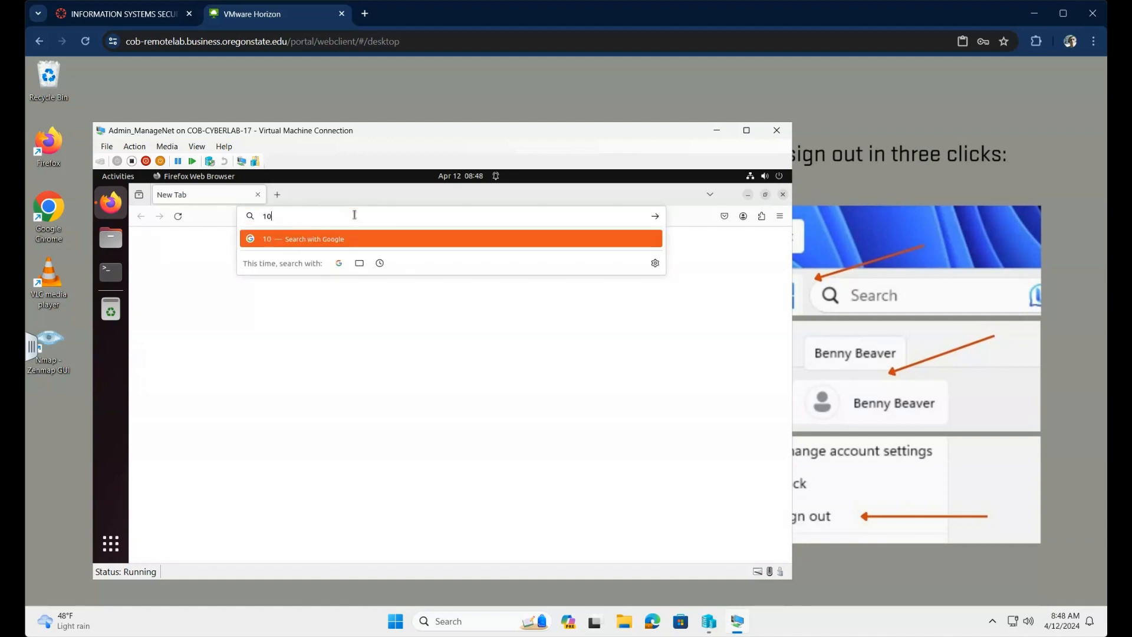
pyautogui.write('.0.4.1/')
pyautogui.press('Return')
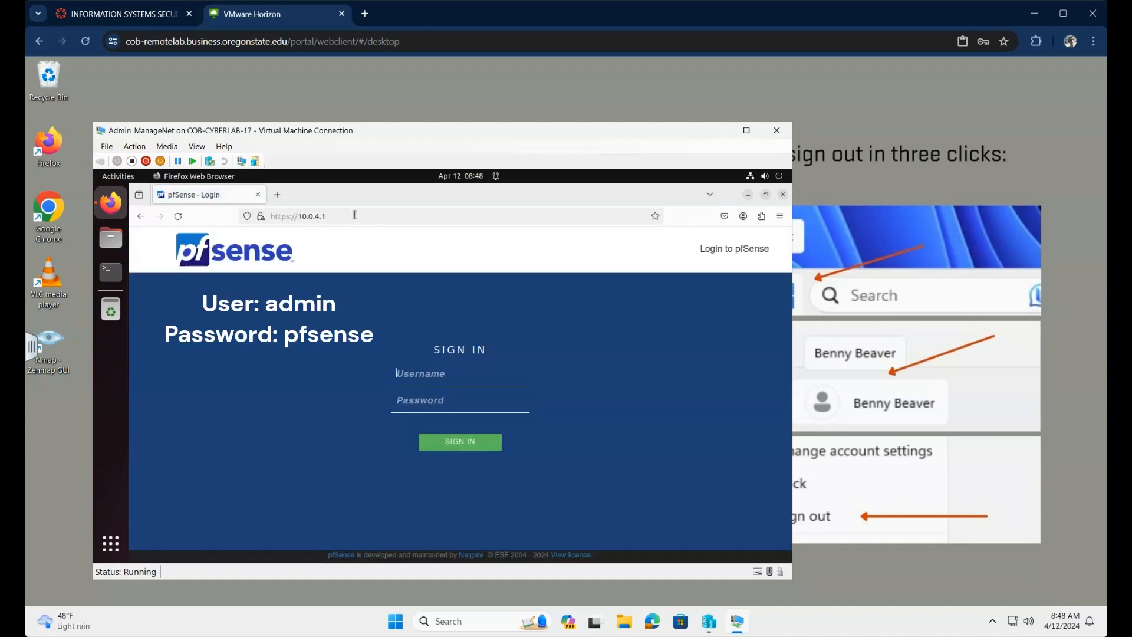
# Step: Sign in to pfSense with the administrator credentials and go to Firewall > Aliases
pyautogui.click(443, 371)
pyautogui.write('admin')
pyautogui.press('Tab')
pyautogui.write('pfsense')
pyautogui.click(473, 443)
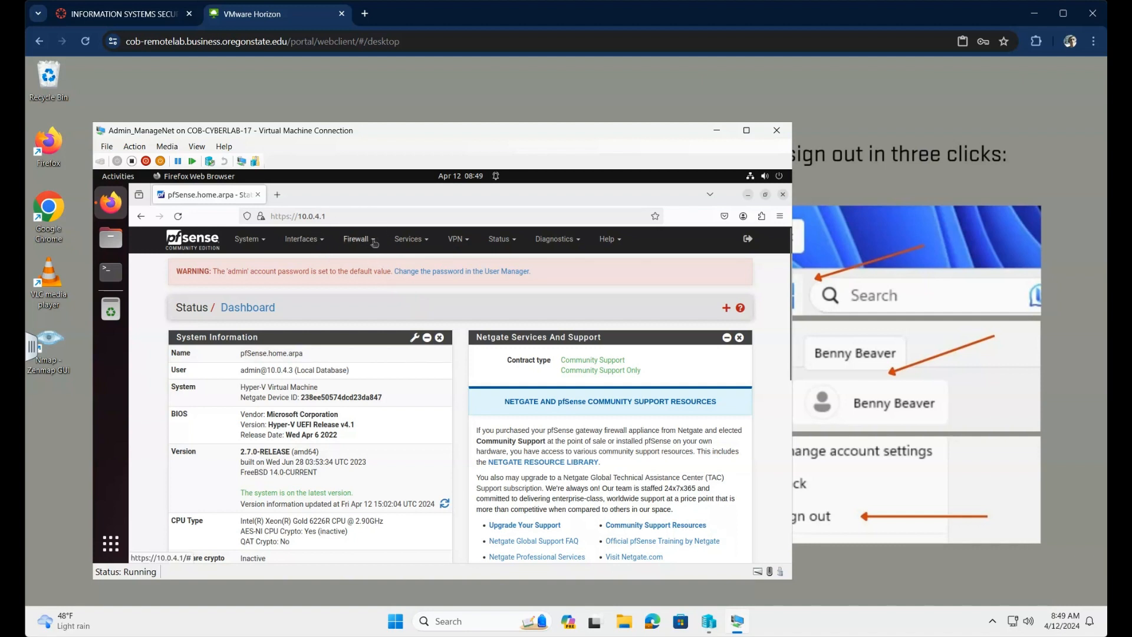
pyautogui.click(374, 242)
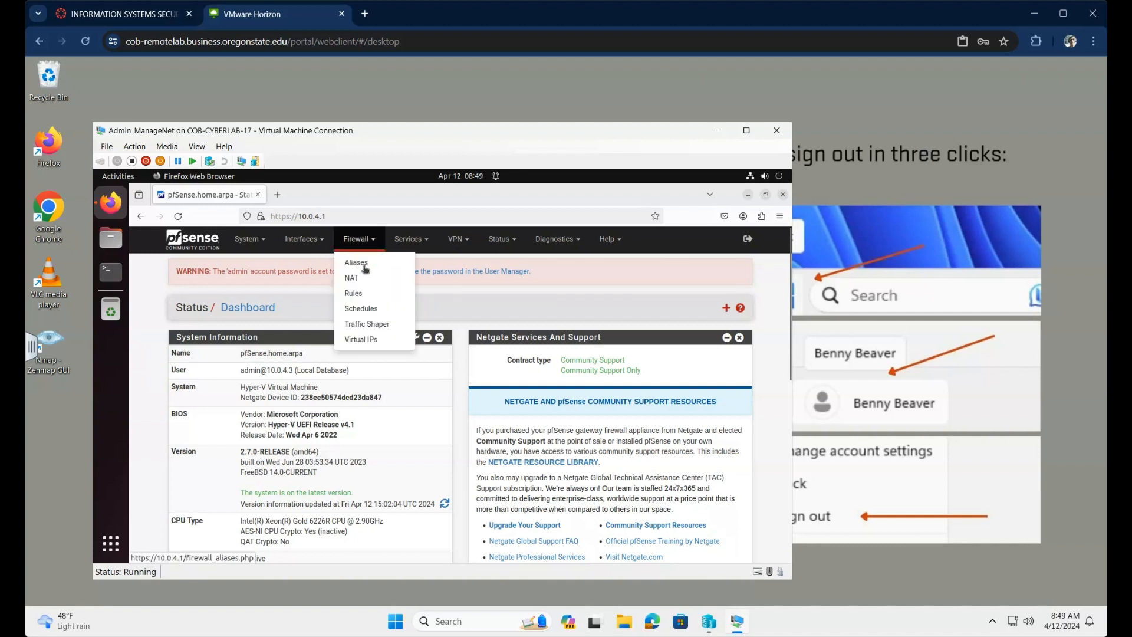
pyautogui.click(363, 266)
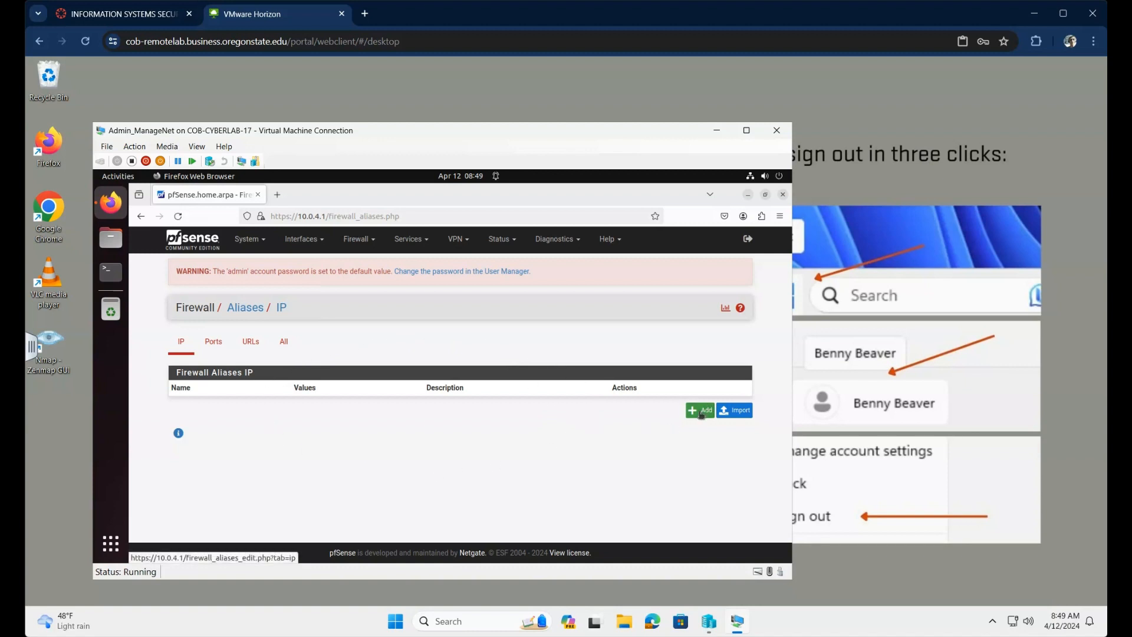
# Step: Add a Network(s) alias RFC1918 described as 'Private IP address ranges by IANA'
pyautogui.click(701, 413)
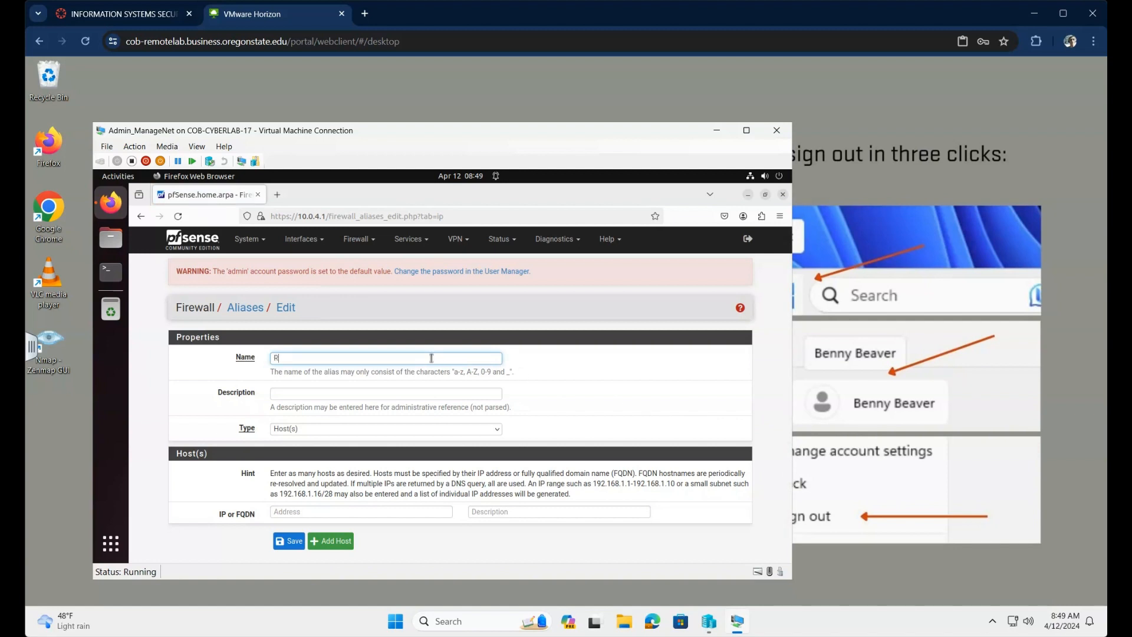
pyautogui.write('RFC1918')
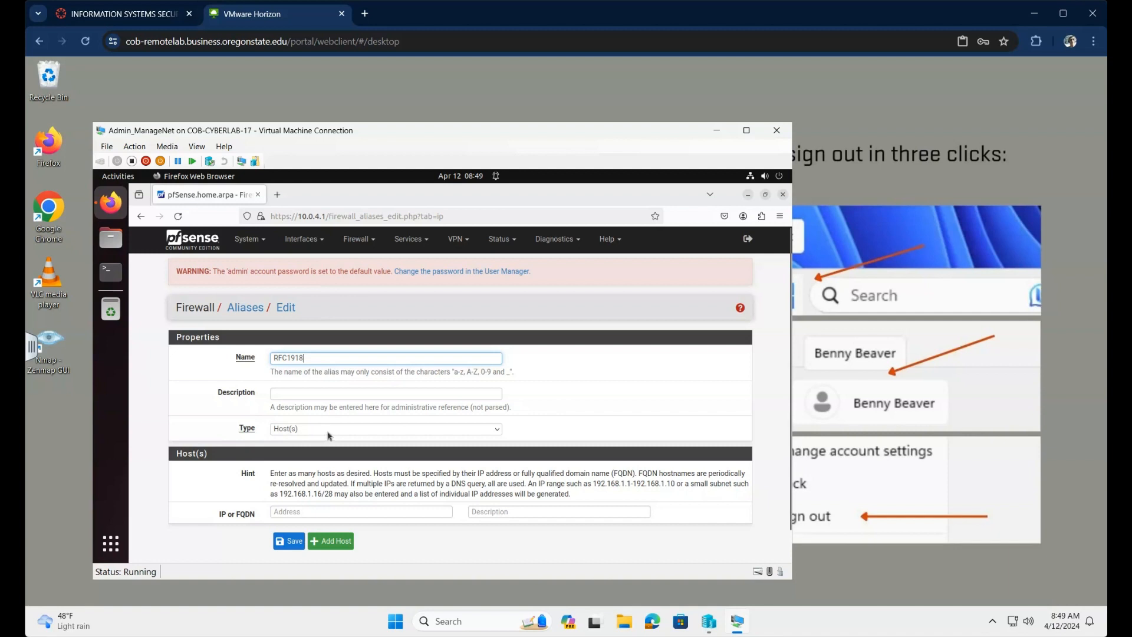
pyautogui.click(328, 431)
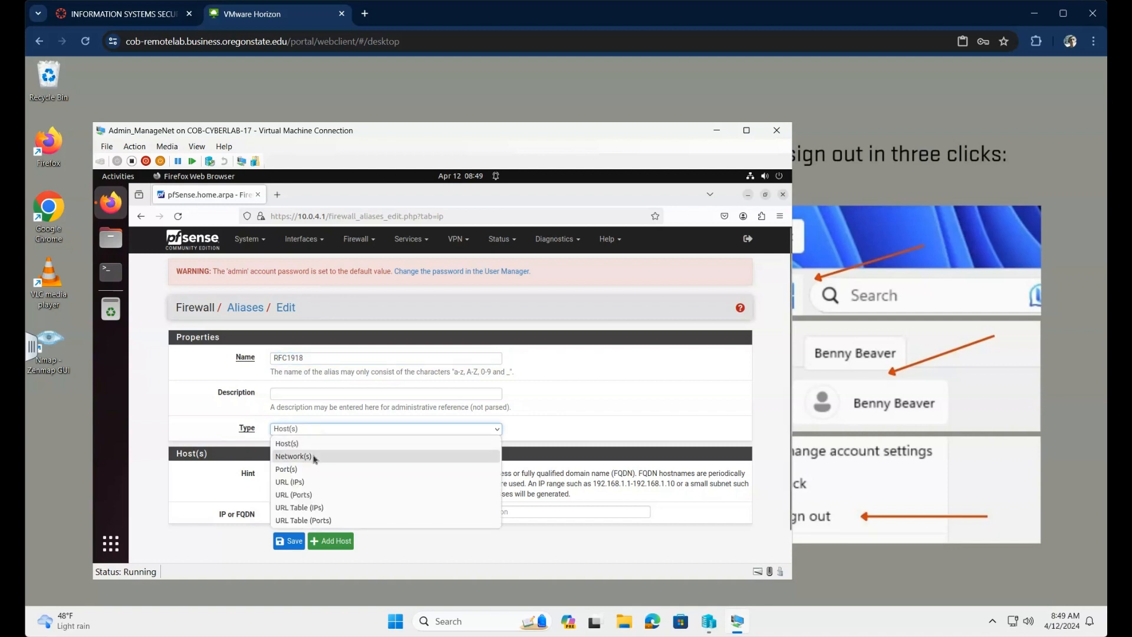
pyautogui.click(314, 458)
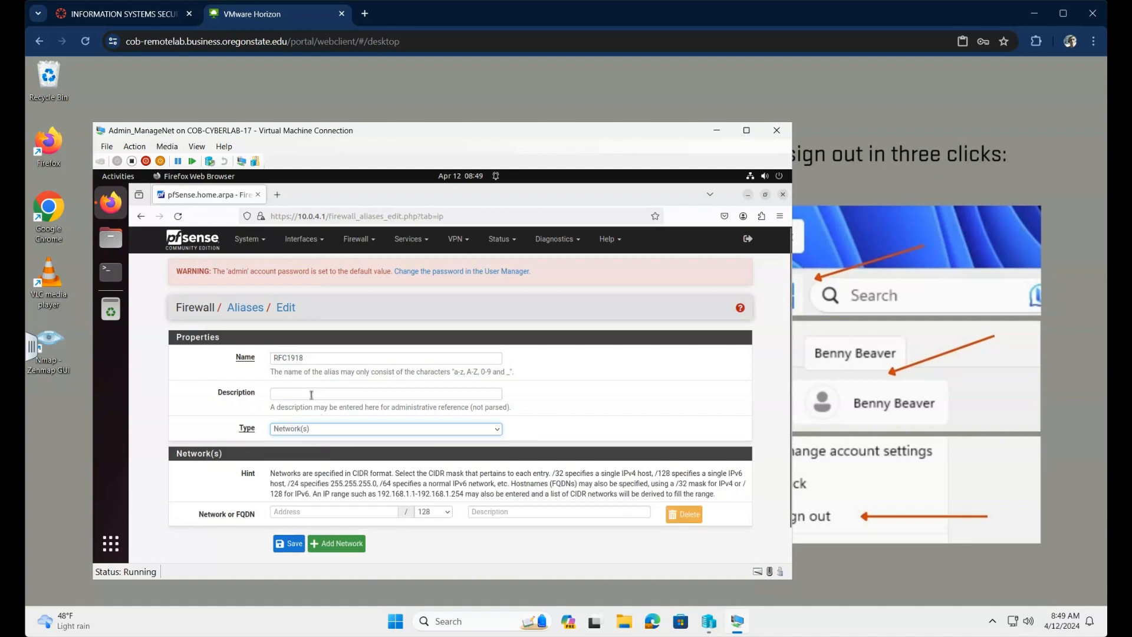
pyautogui.click(311, 395)
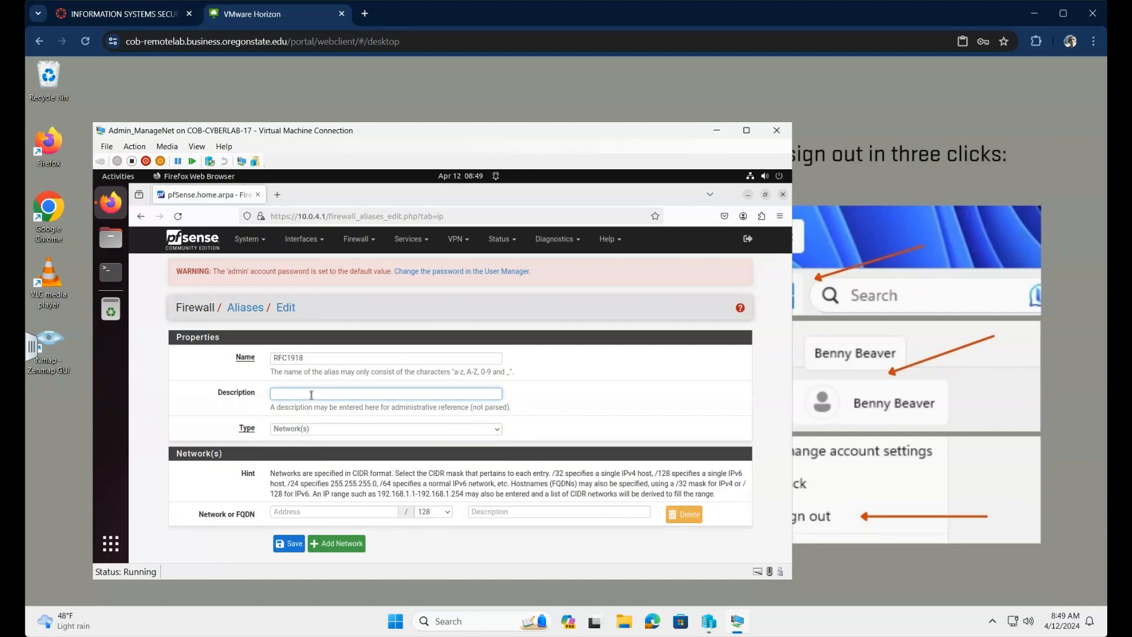
pyautogui.write('Private IP a')
pyautogui.write('ddress ranges by IANA')
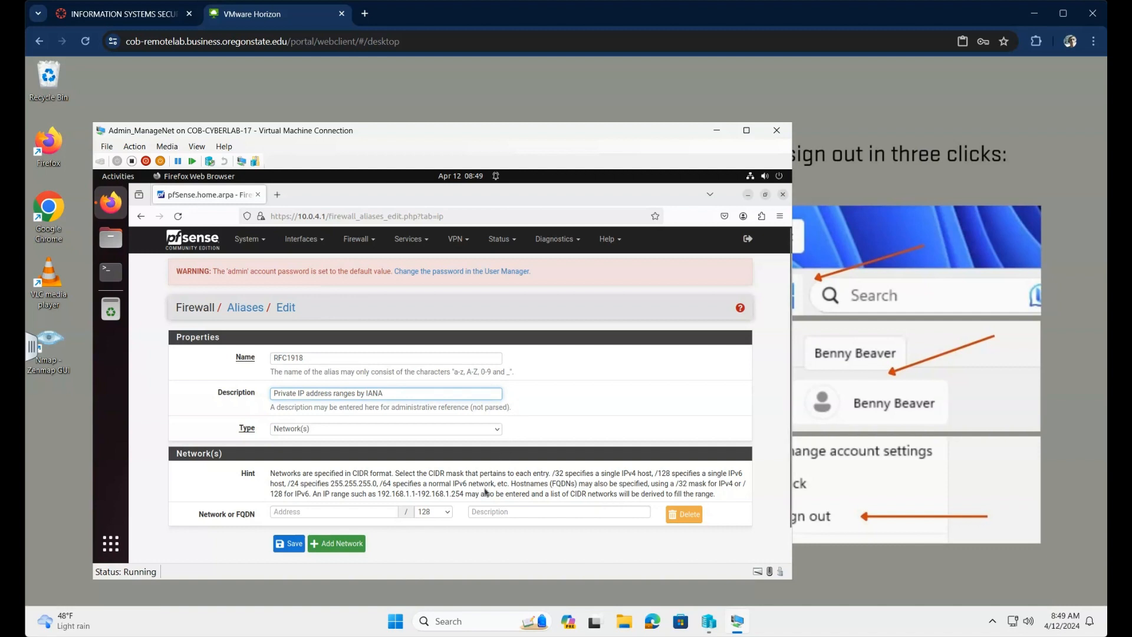
# Step: Enter networks 10.0.0.0/8 and 172.16.0.0/12 in the RFC1918 alias
pyautogui.click(359, 514)
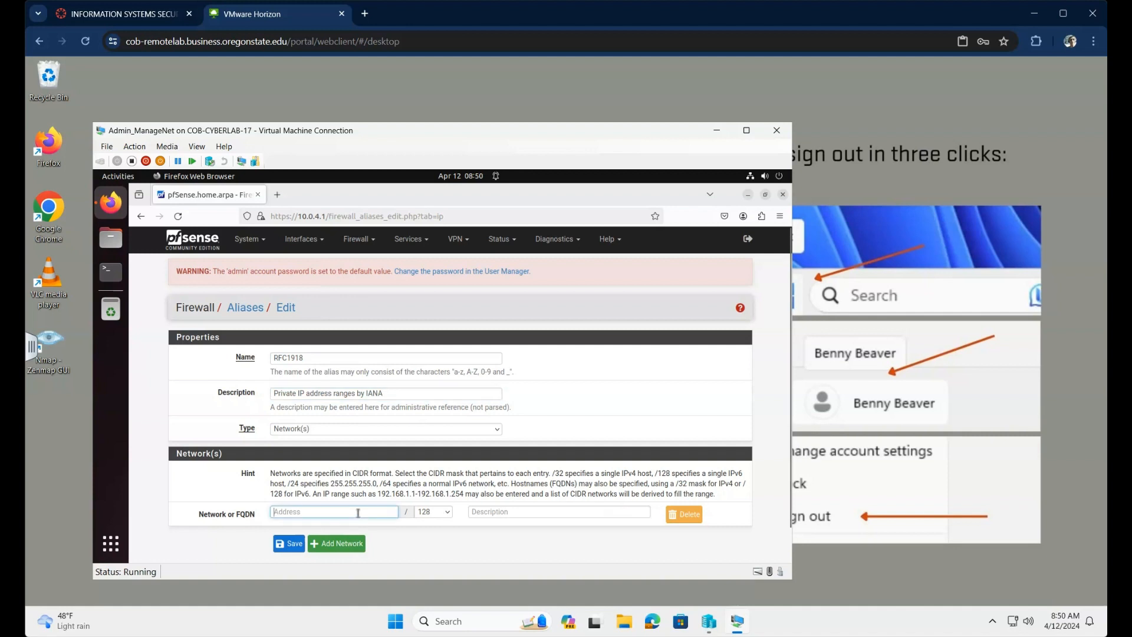
pyautogui.write('10.')
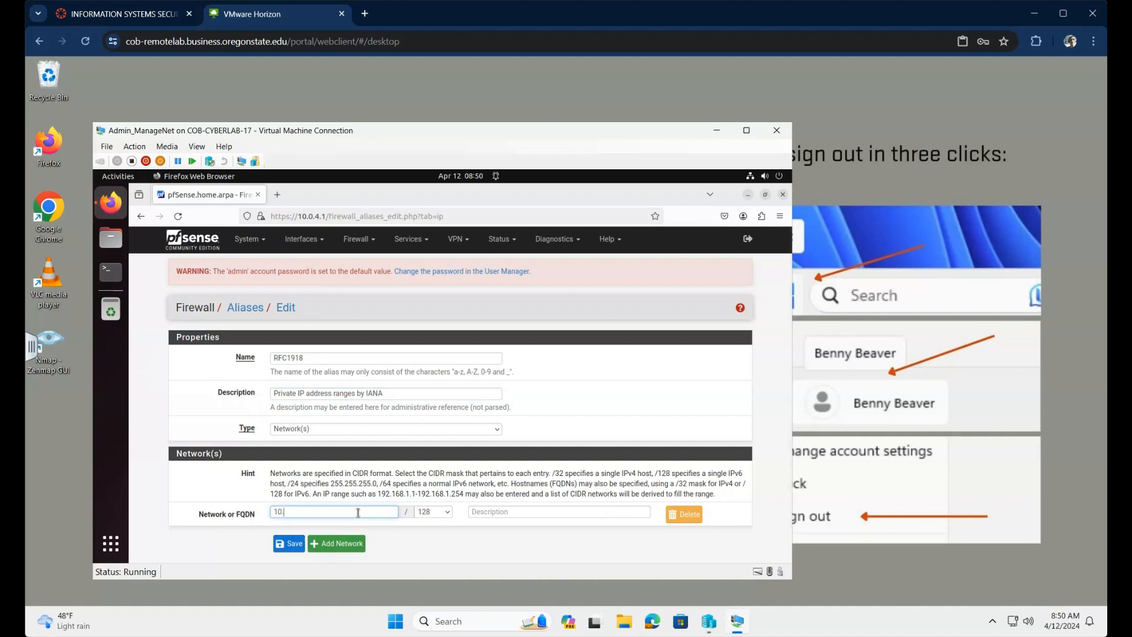
pyautogui.write('0.0.0')
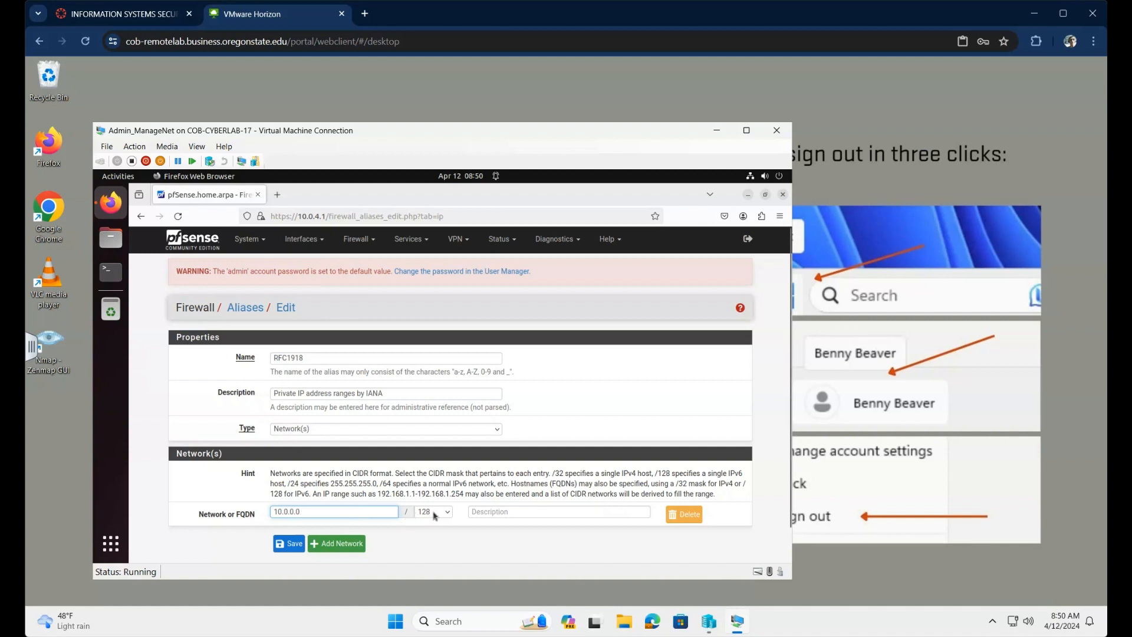
pyautogui.click(450, 512)
pyautogui.scroll(-4, 451, 485)
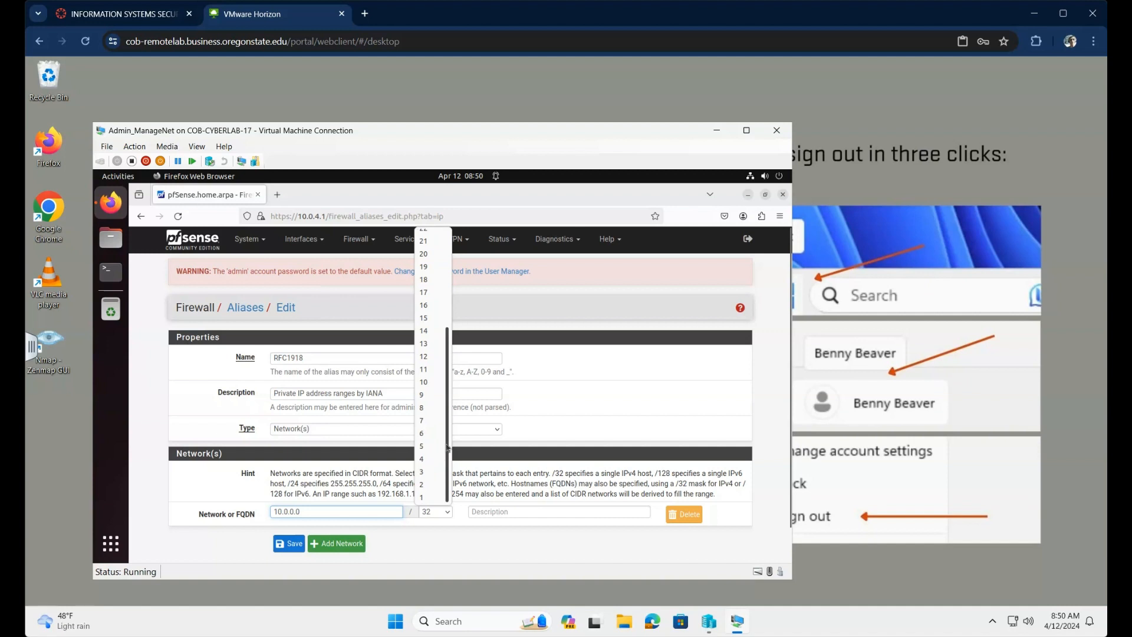
pyautogui.click(430, 407)
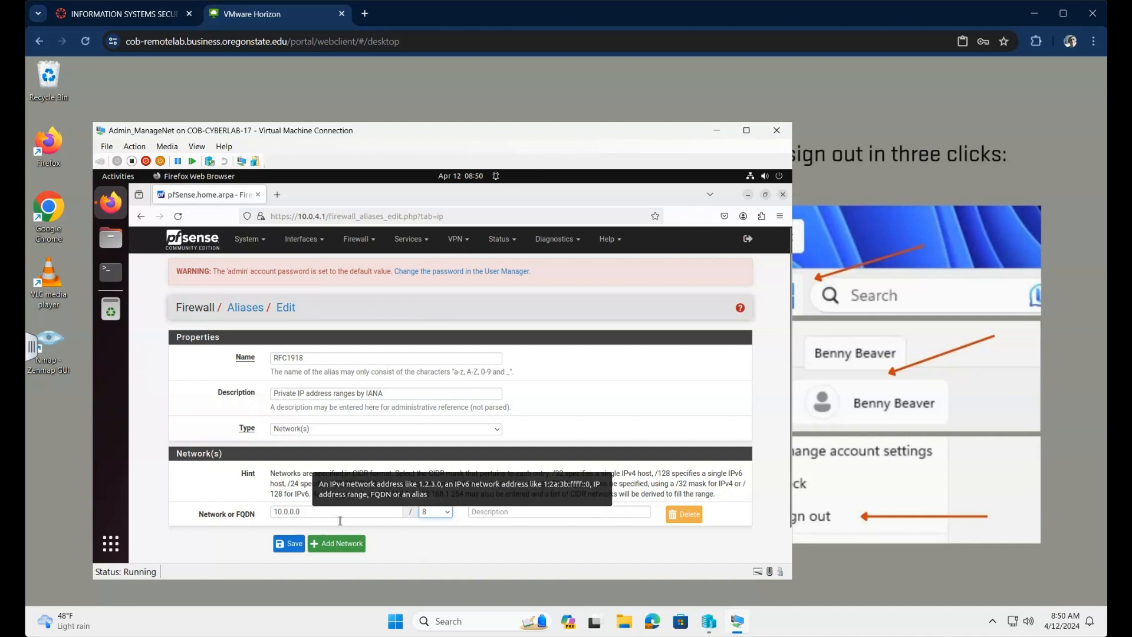
pyautogui.click(349, 549)
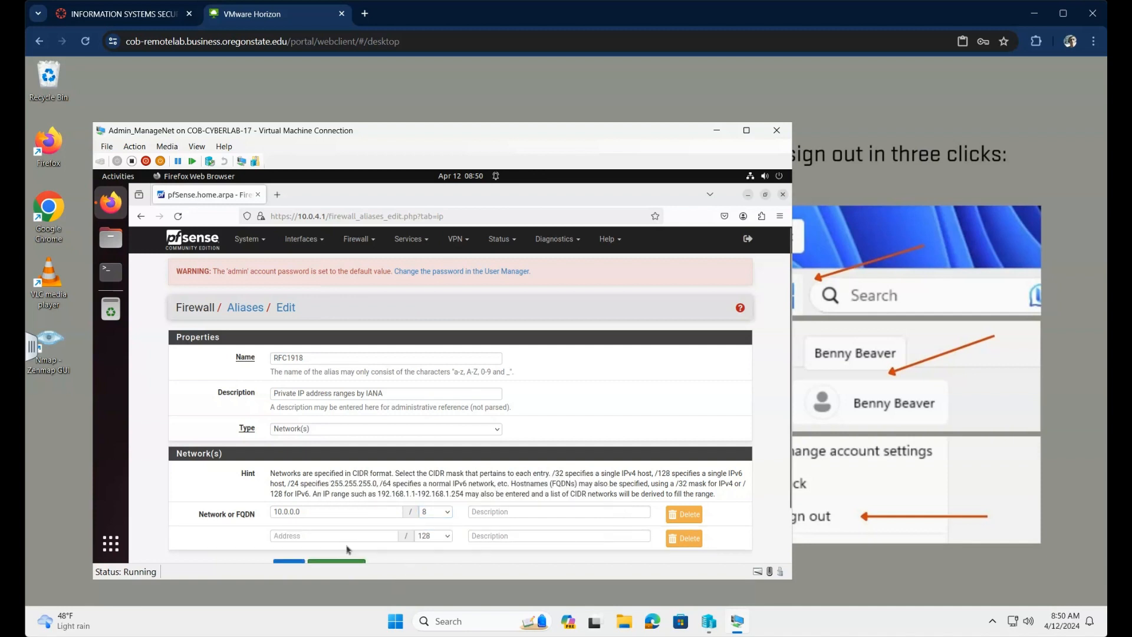
pyautogui.click(333, 531)
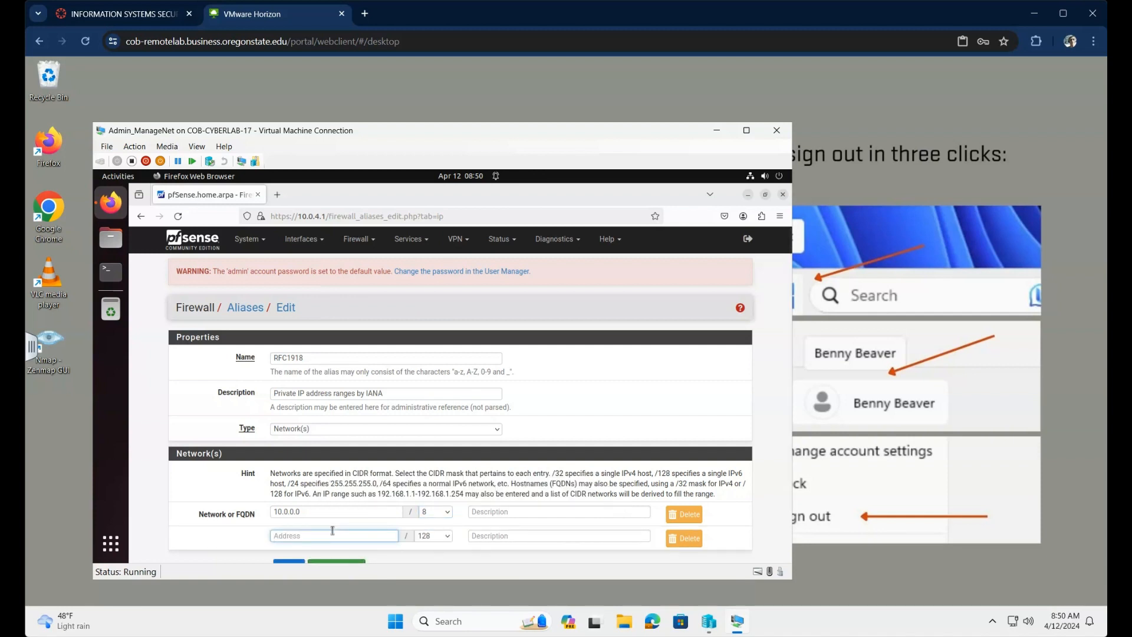
pyautogui.write('172.16.0.0')
pyautogui.click(449, 538)
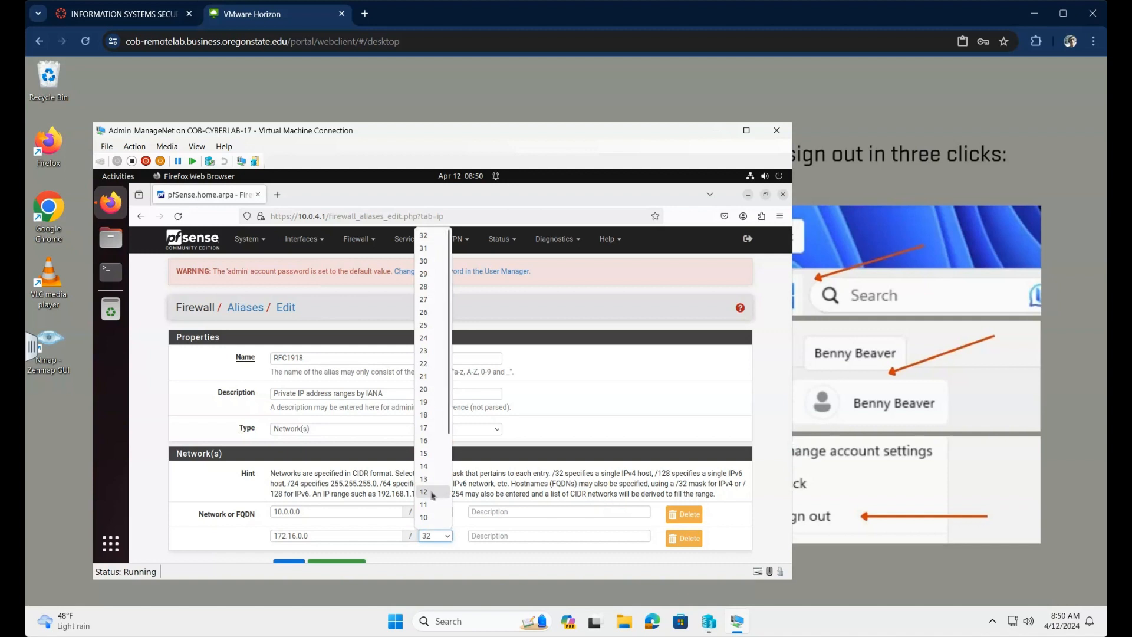
pyautogui.click(437, 491)
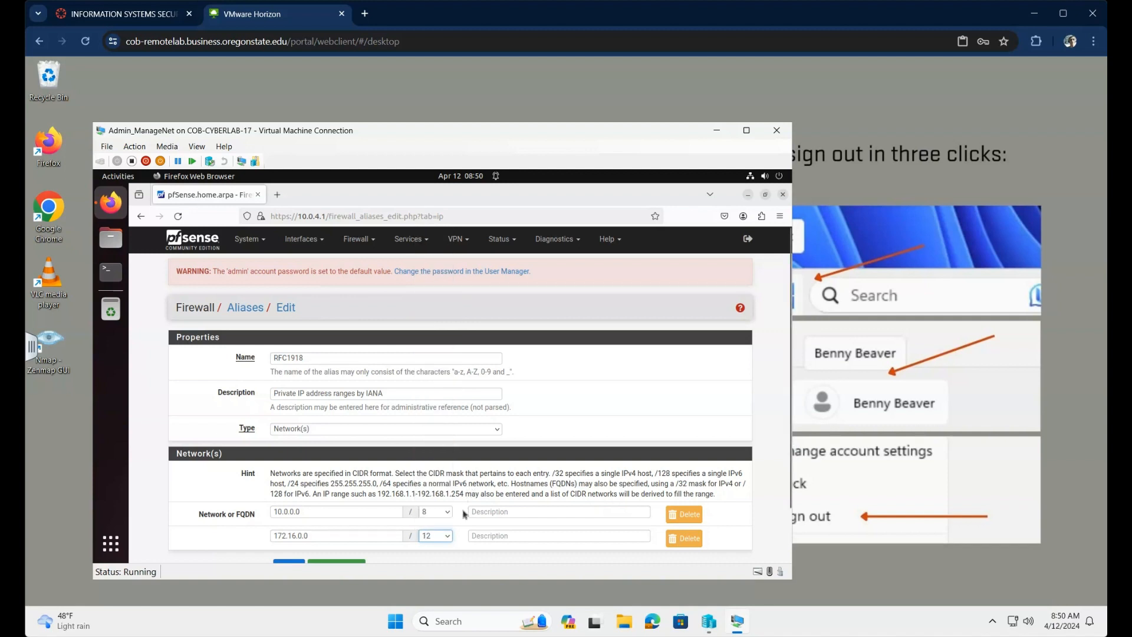
# Step: Add 192.168.0.0/16 as the third network and save the alias
pyautogui.scroll(-2, 590, 513)
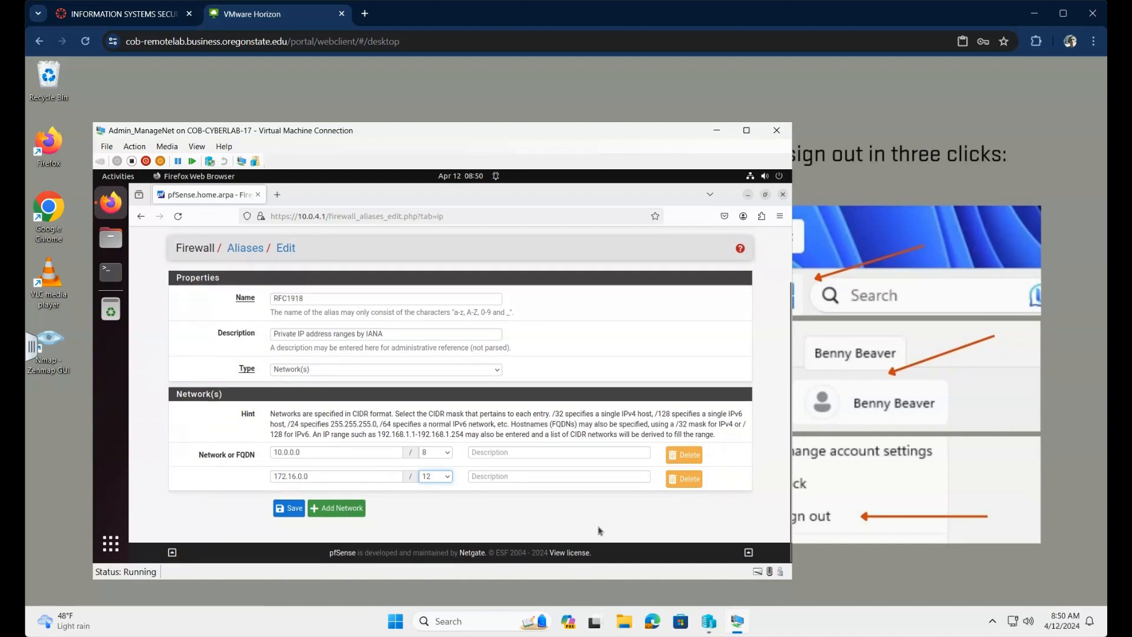
pyautogui.click(336, 511)
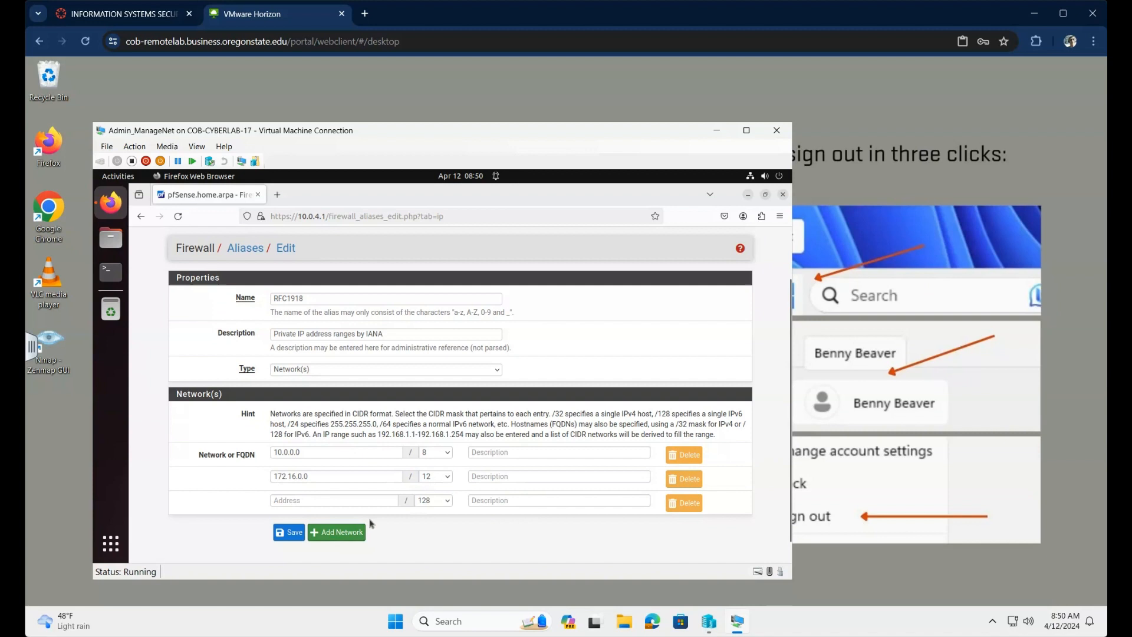
pyautogui.click(329, 499)
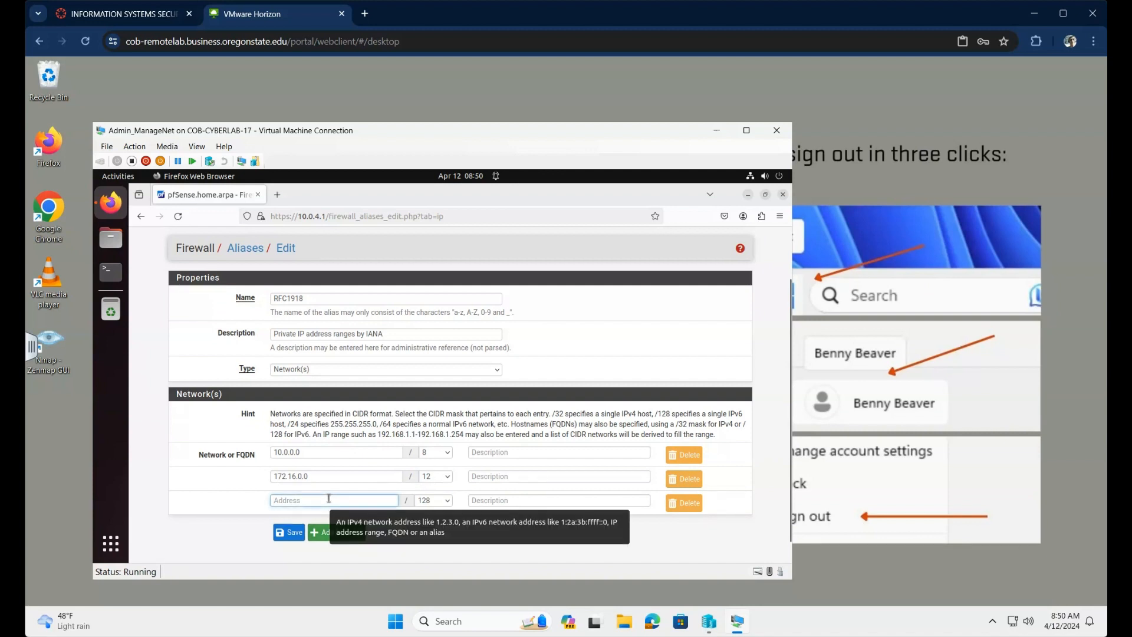
pyautogui.write('192')
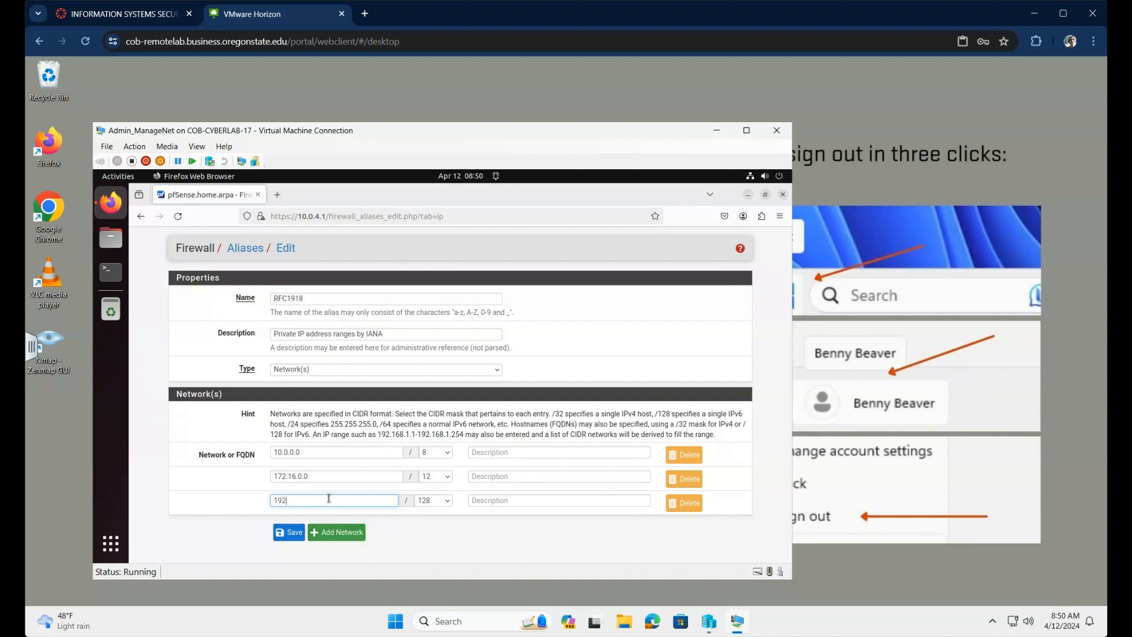
pyautogui.write('.168.0.0')
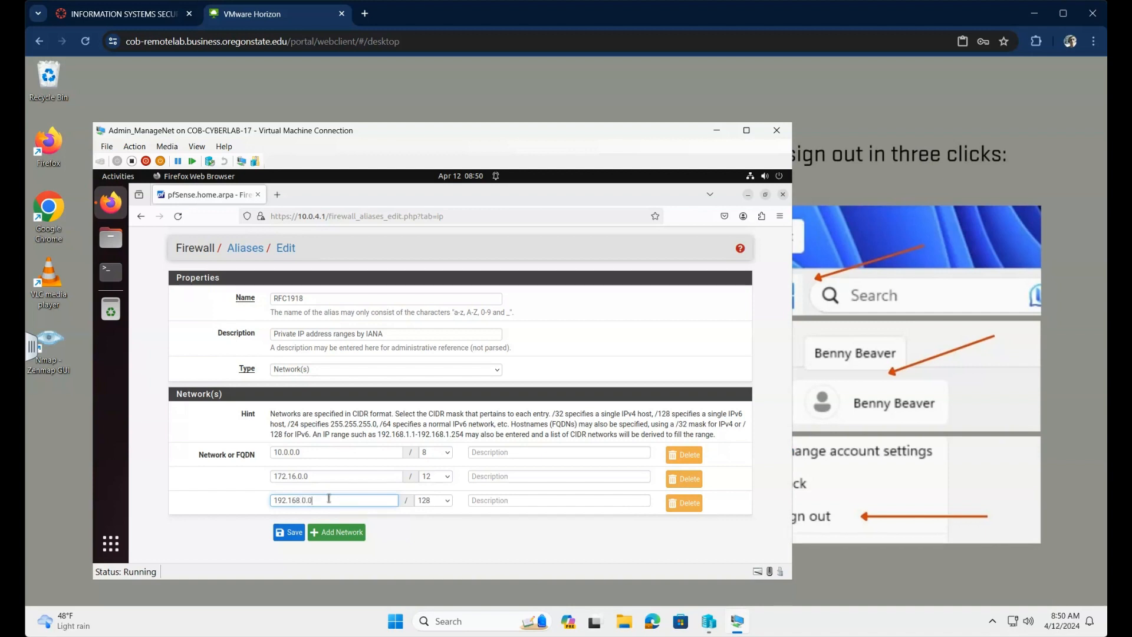
pyautogui.click(447, 502)
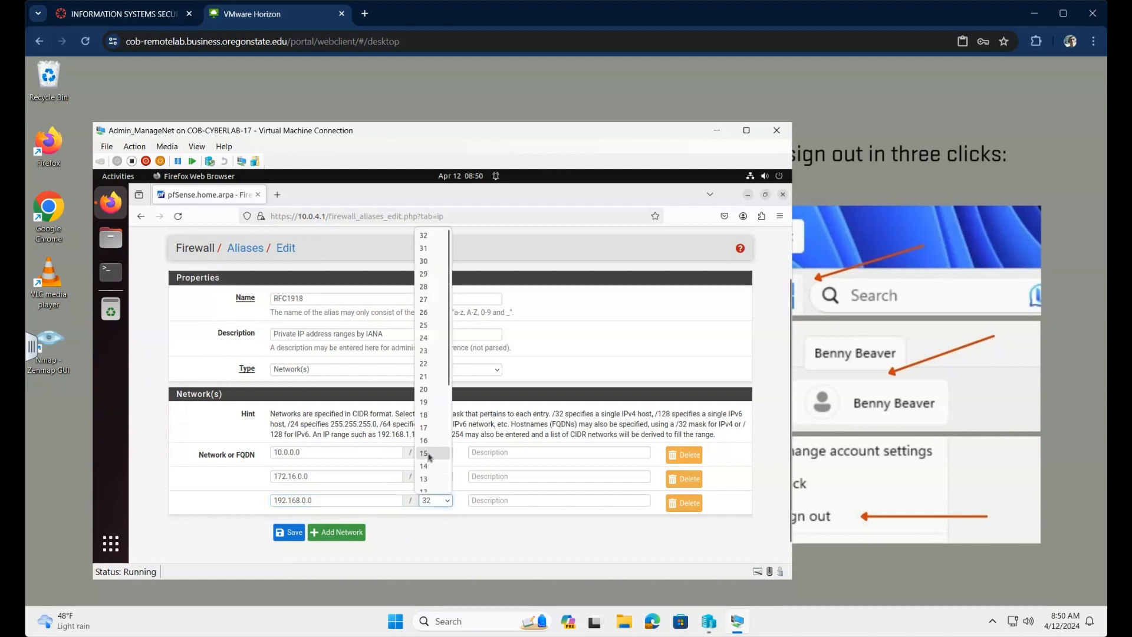
pyautogui.click(426, 440)
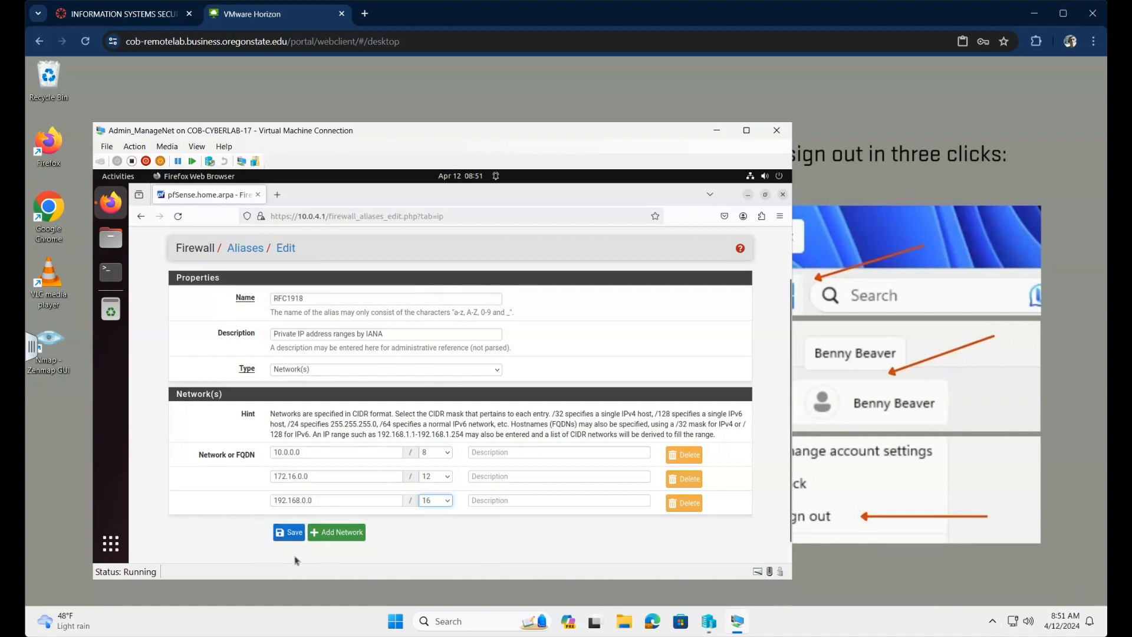
pyautogui.click(290, 533)
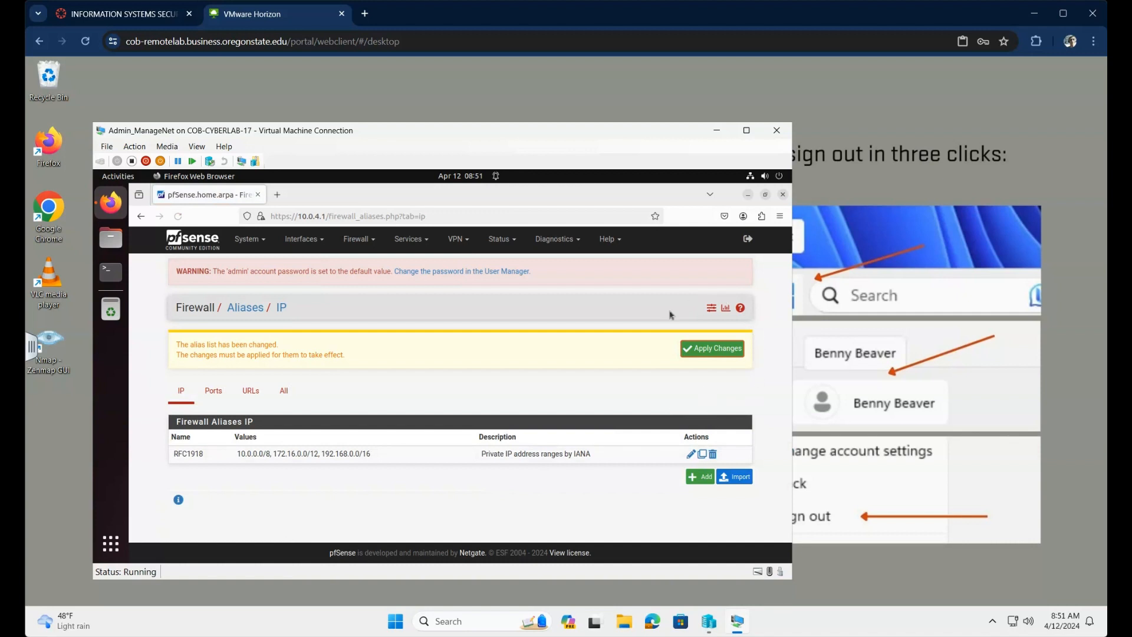
# Step: Apply the pending alias changes so the firewall rules reload
pyautogui.click(712, 350)
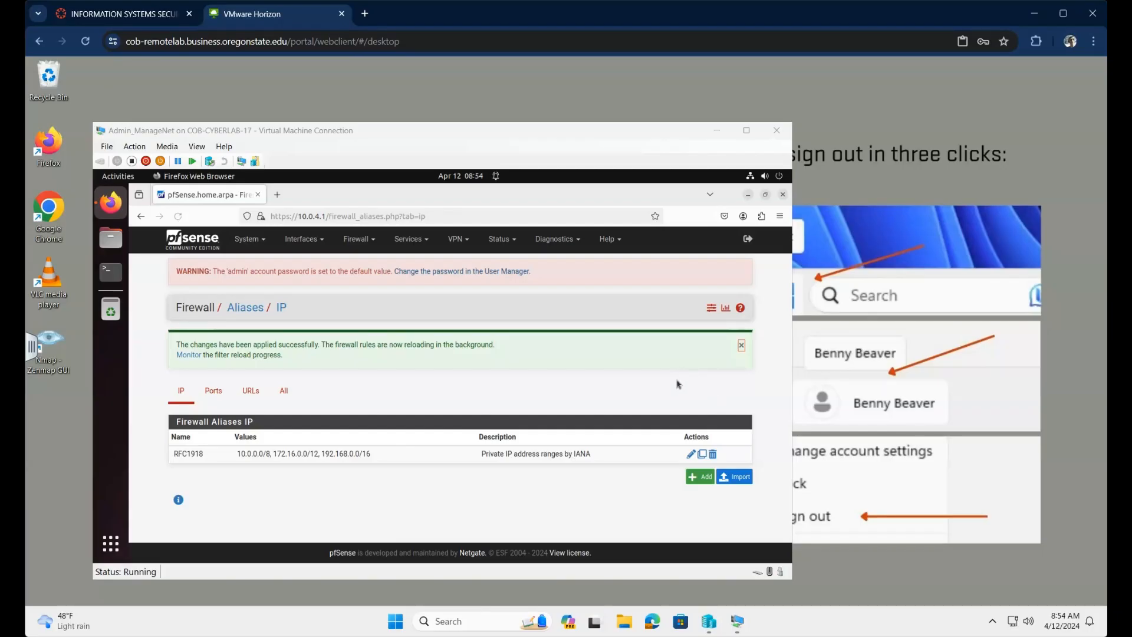
pyautogui.click(375, 243)
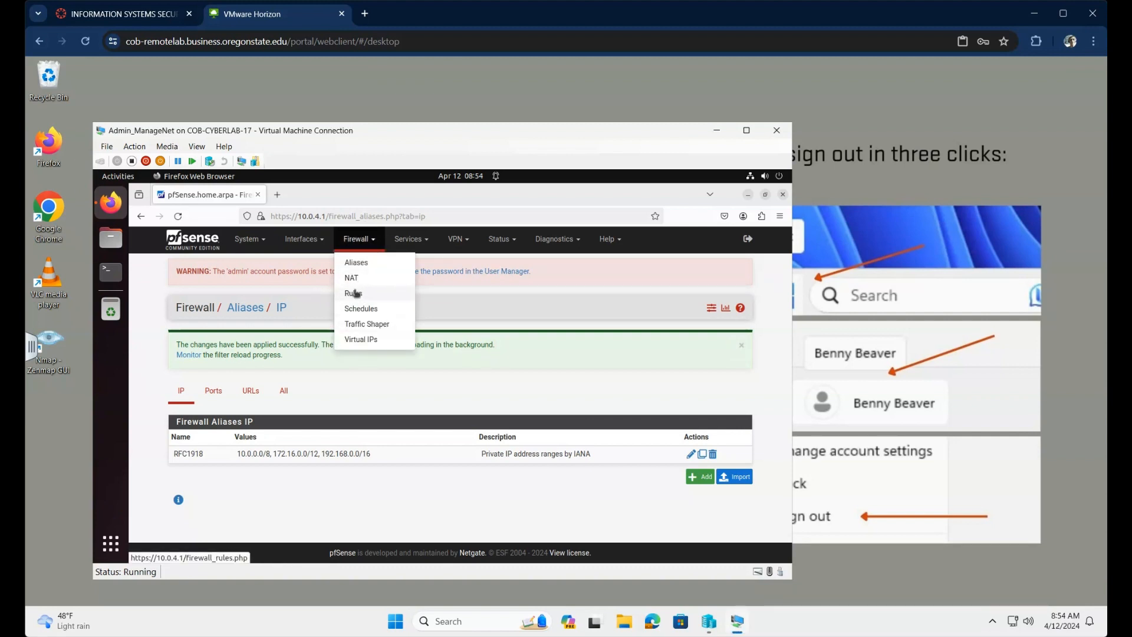
# Step: On the LAN firewall rules, select the Default allow LAN IPv6 rule and delete it
pyautogui.click(356, 293)
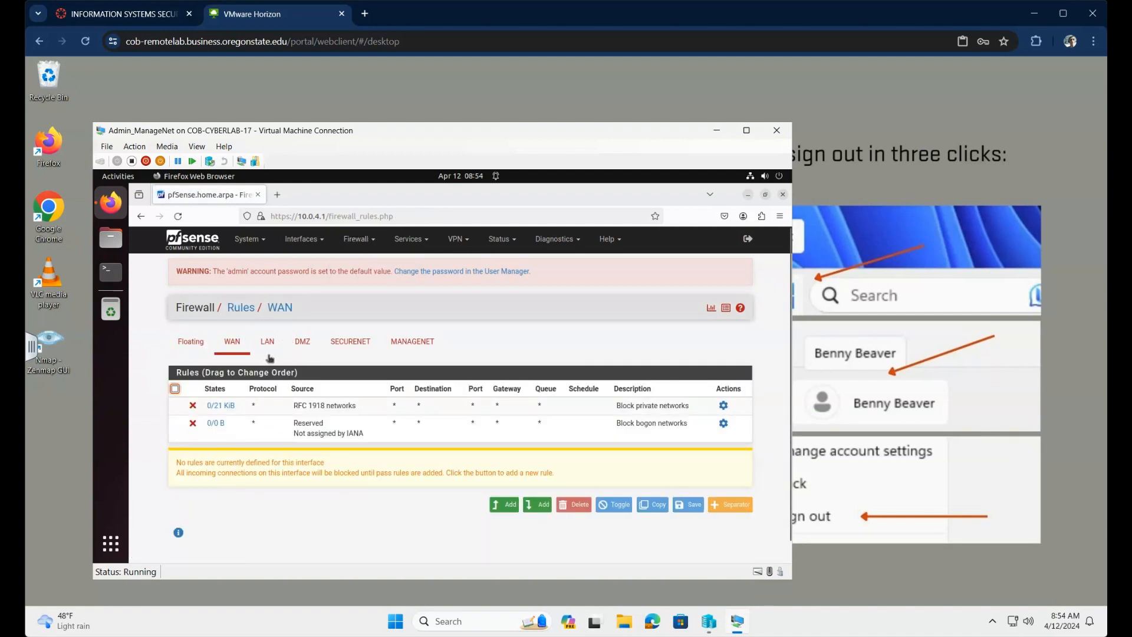
pyautogui.click(270, 344)
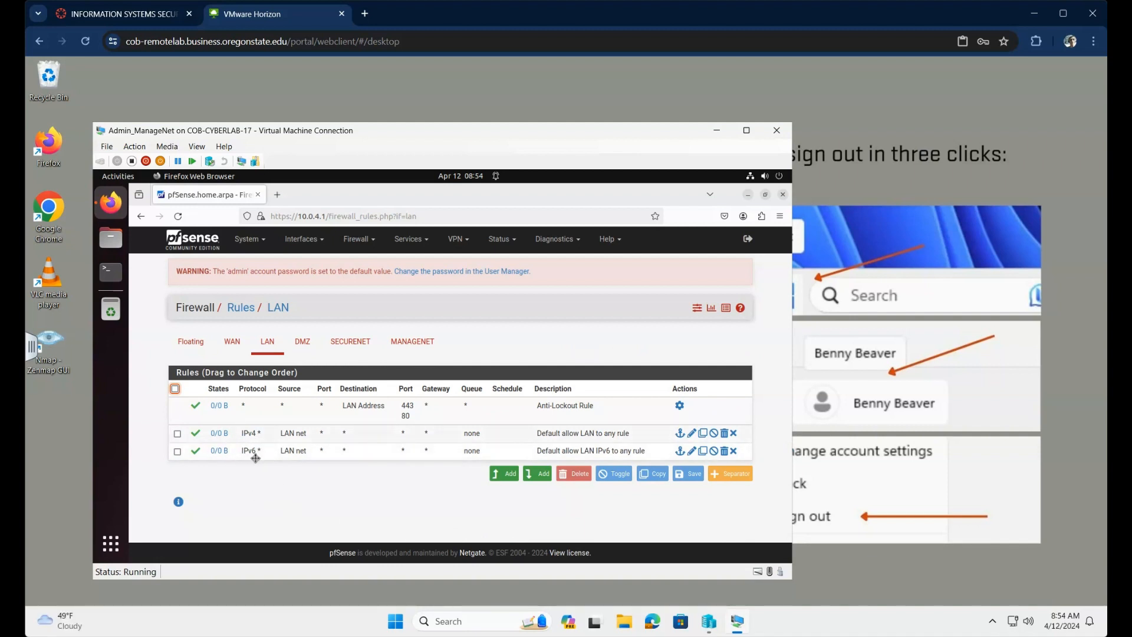
pyautogui.click(182, 457)
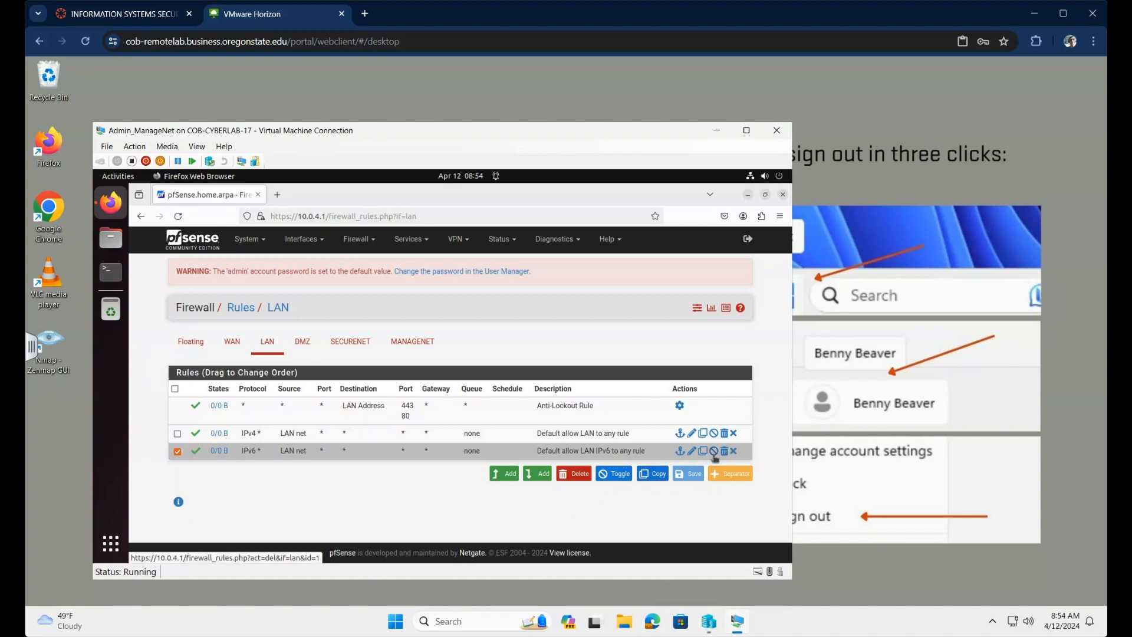
pyautogui.click(581, 478)
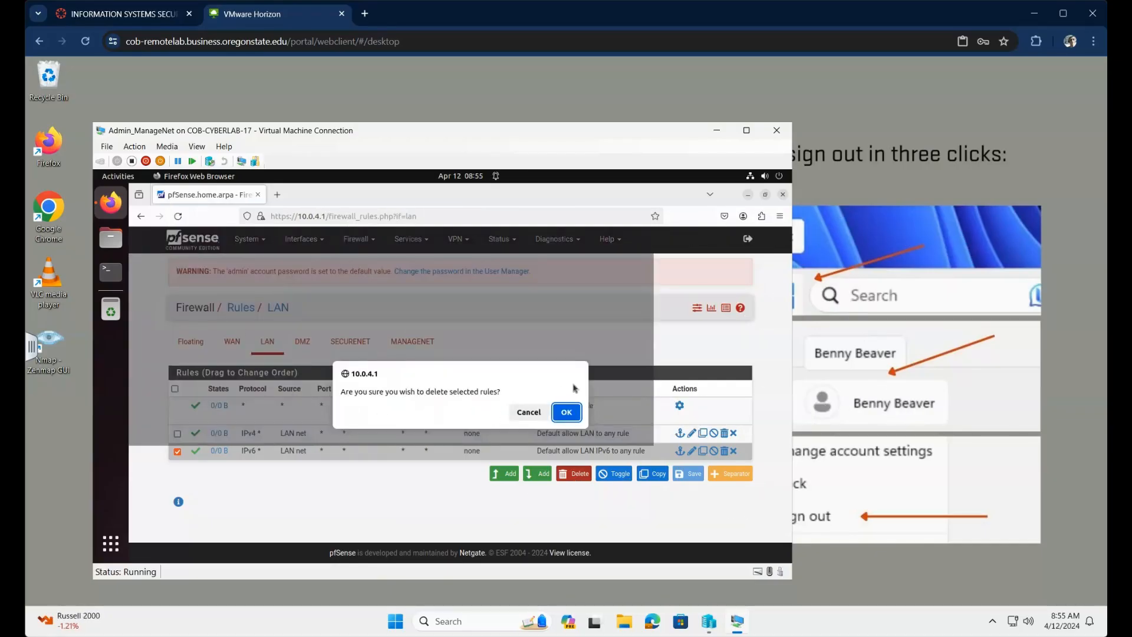
# Step: Confirm removal of the Default allow LAN IPv6 rule
pyautogui.click(565, 416)
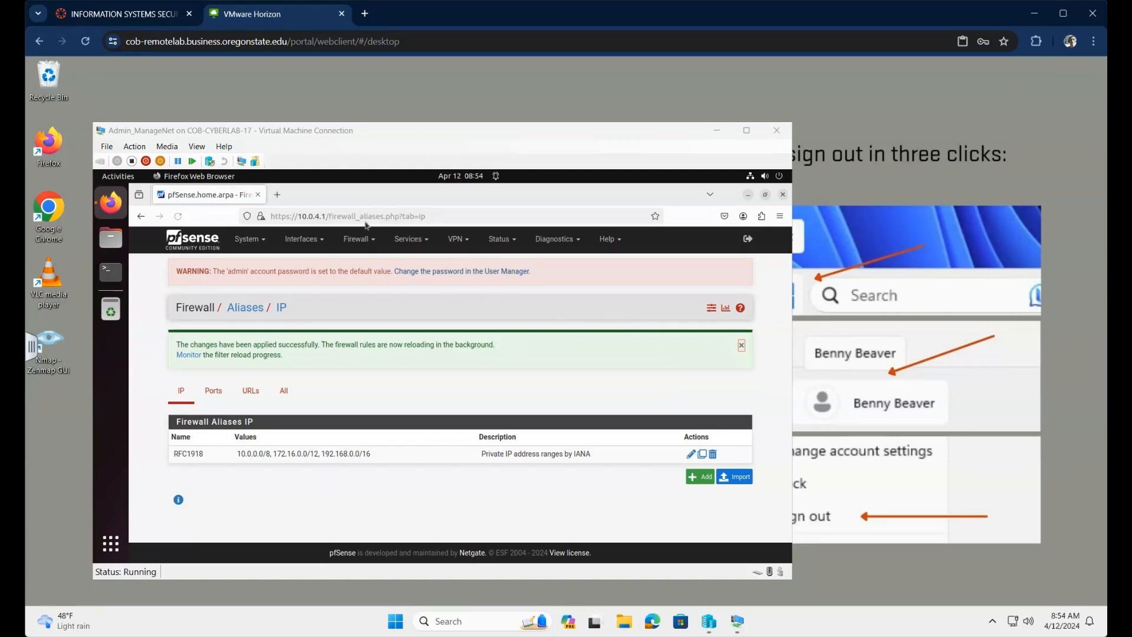
# Step: Focus the pfSense VM window and bring up the LAN firewall rules list
pyautogui.click(376, 242)
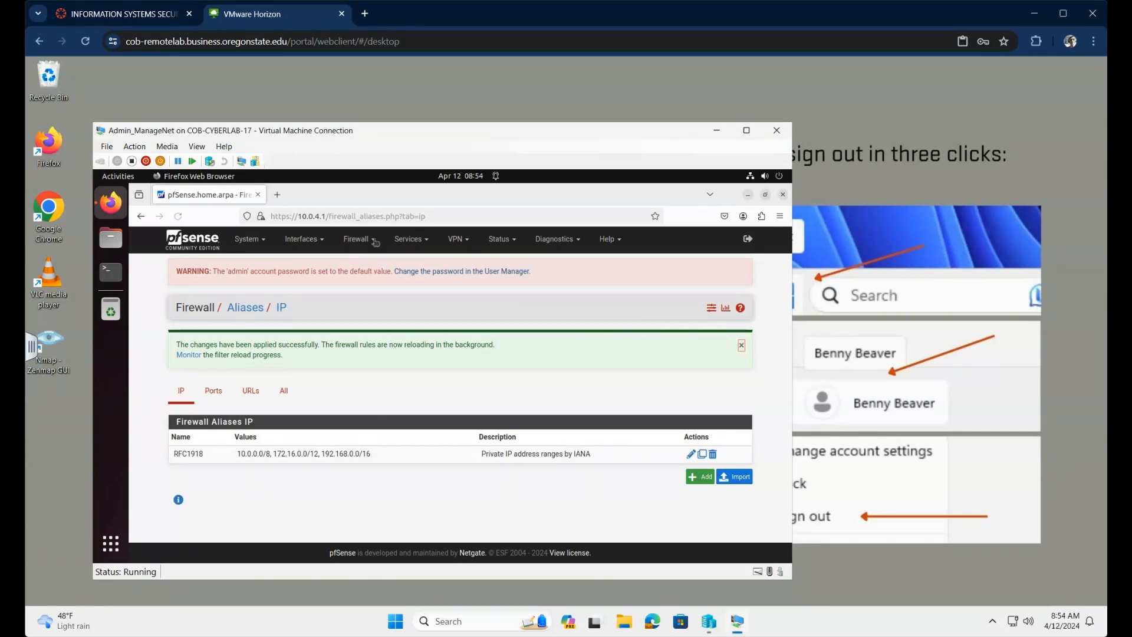
pyautogui.click(375, 242)
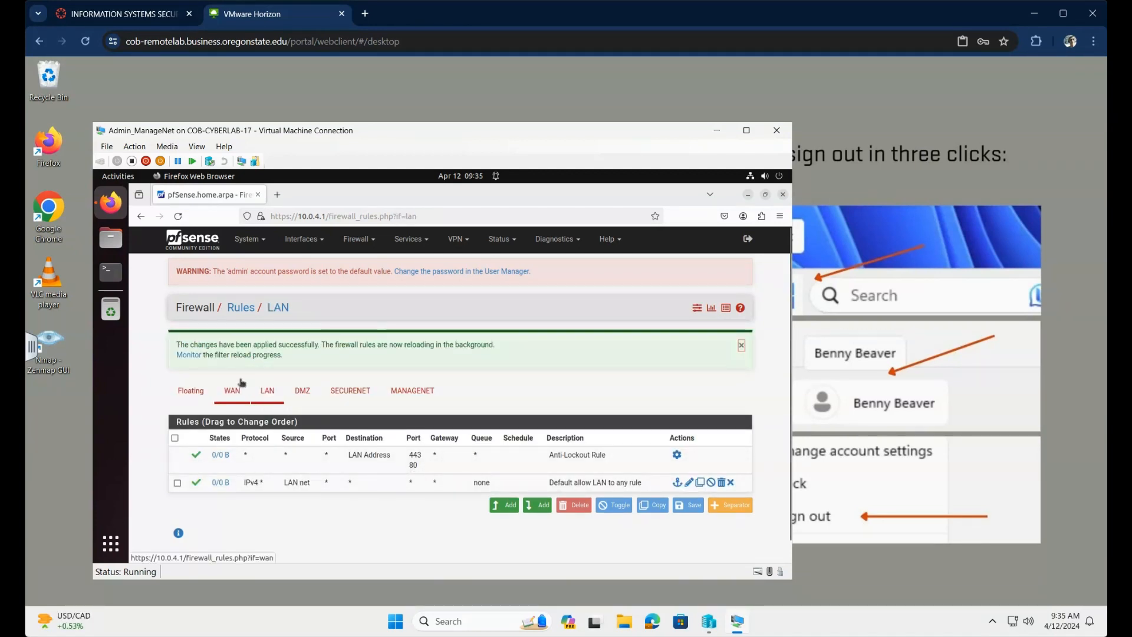
# Step: Add a LAN rule that rejects any protocol to the RFC1918 alias
pyautogui.click(508, 506)
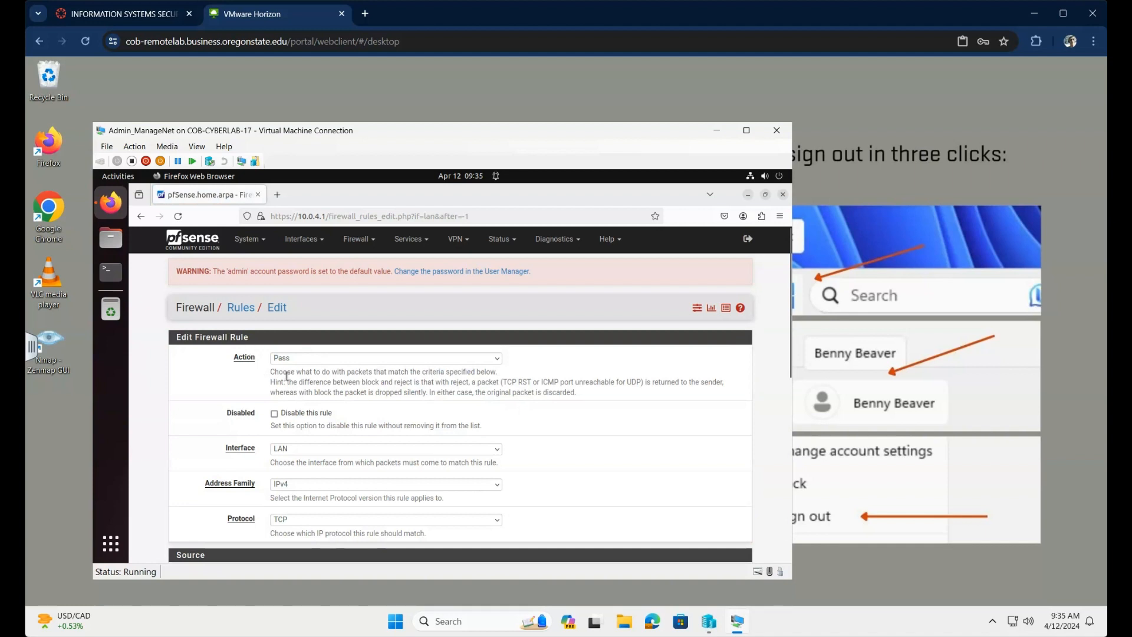
pyautogui.click(497, 359)
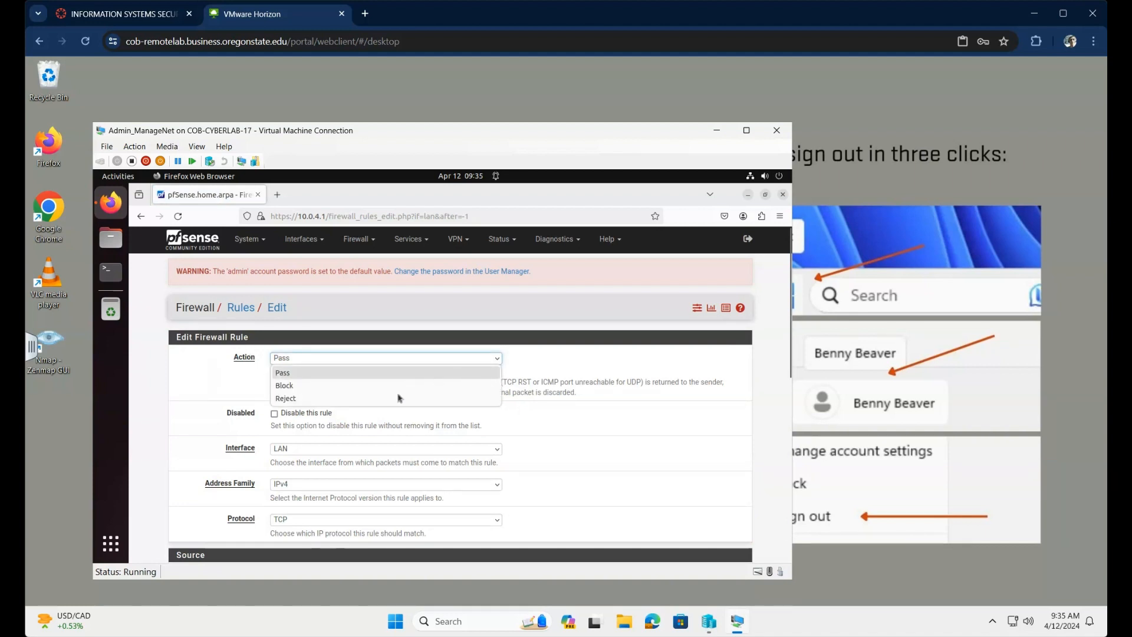
pyautogui.click(378, 403)
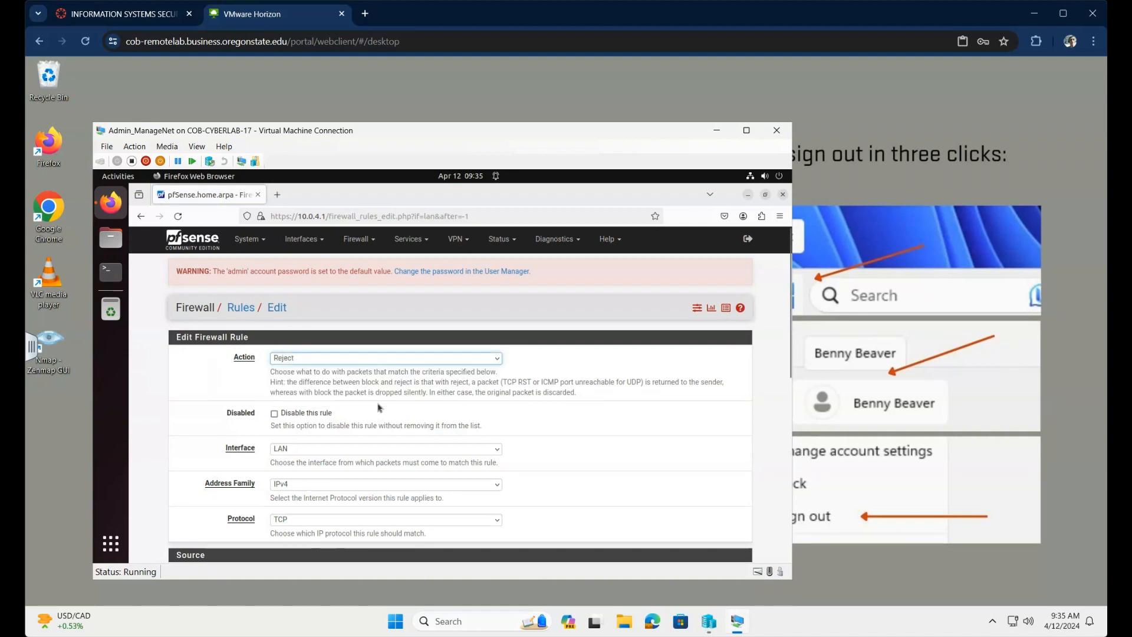
pyautogui.scroll(-3, 563, 436)
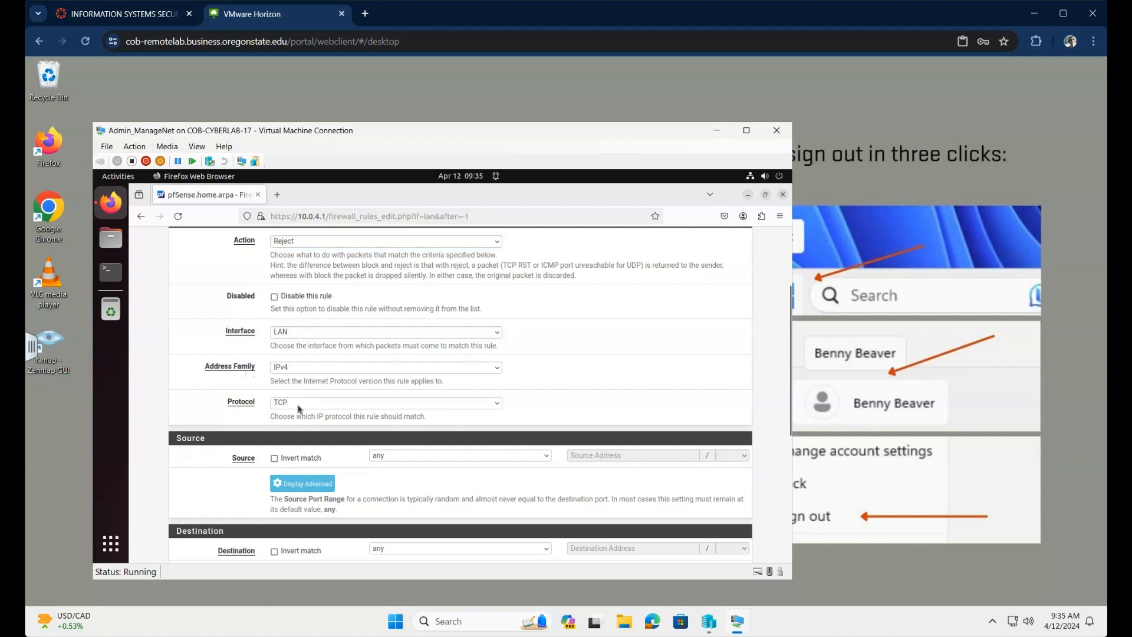
pyautogui.click(499, 404)
pyautogui.click(289, 239)
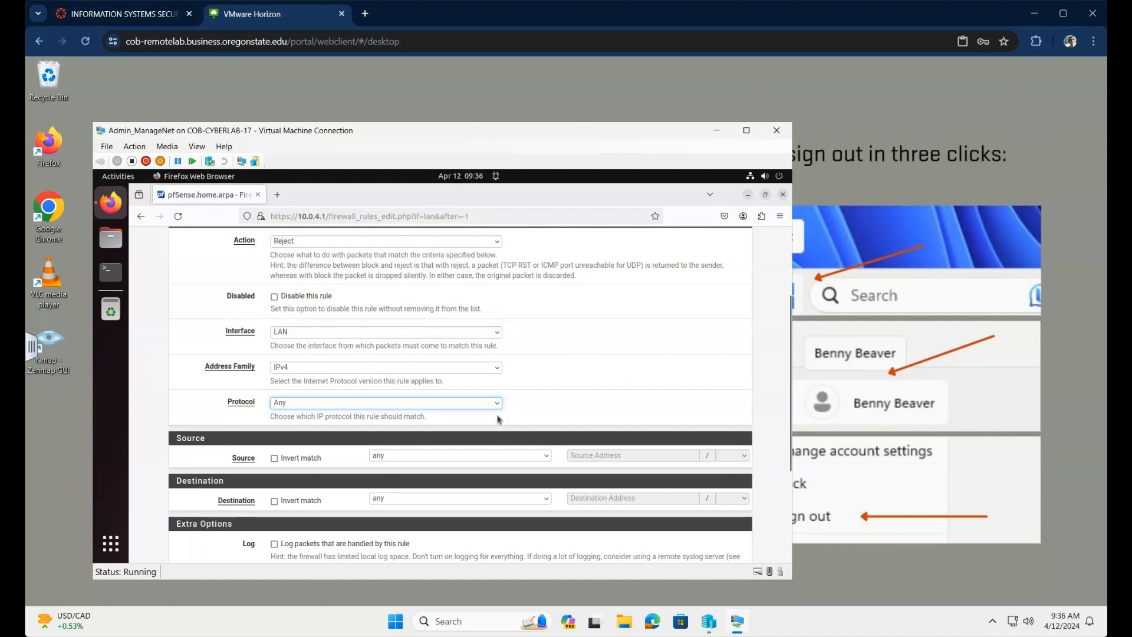
pyautogui.scroll(-3, 500, 420)
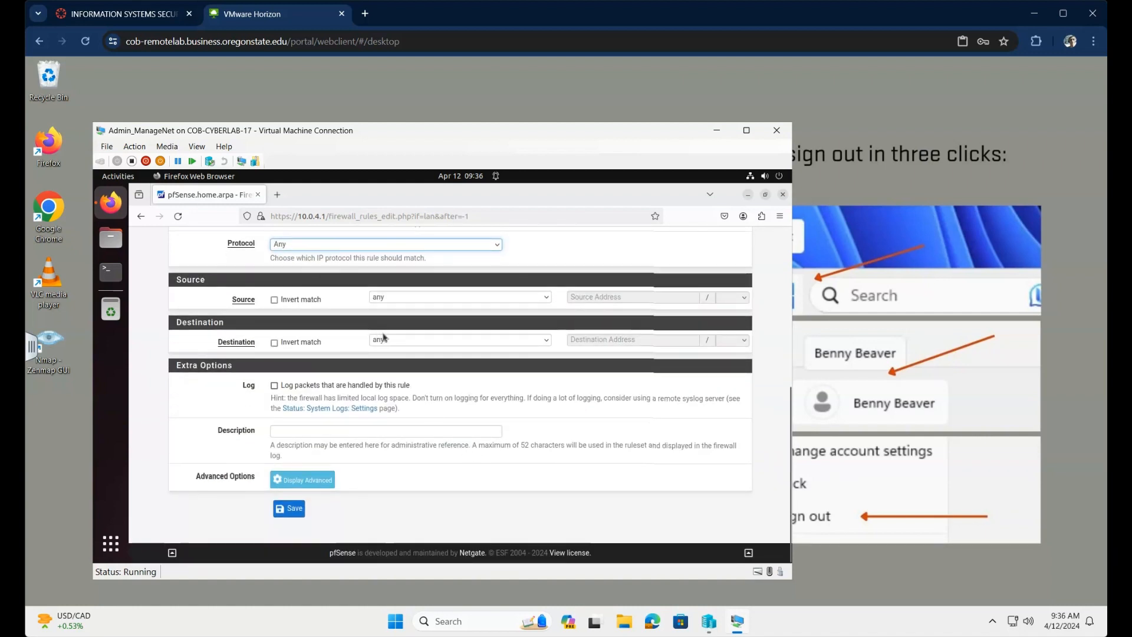
pyautogui.click(548, 342)
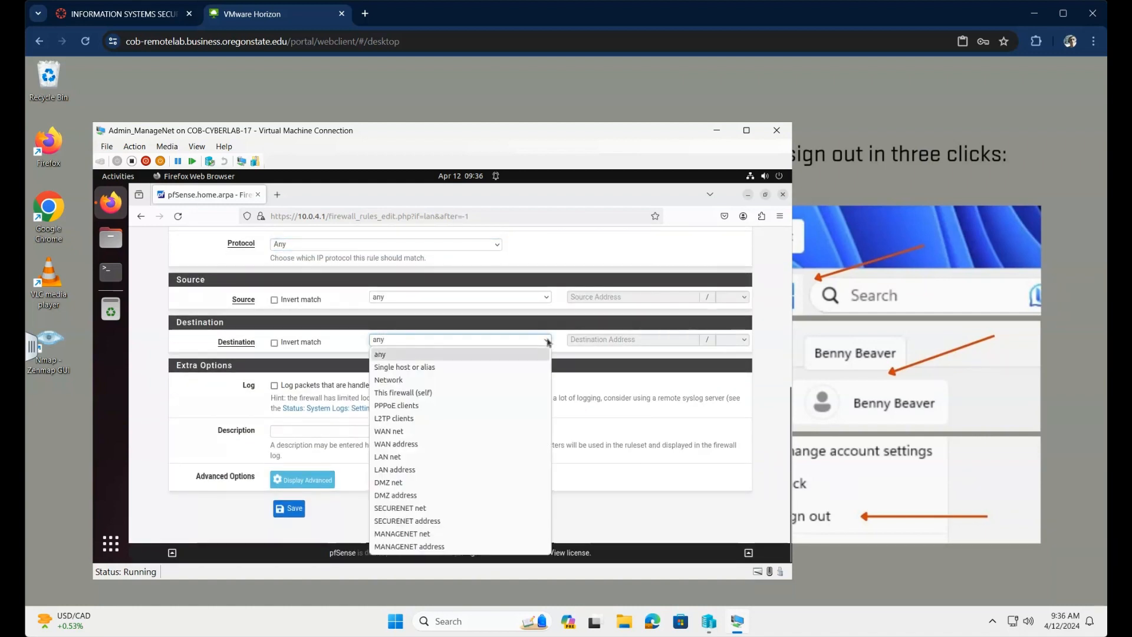
pyautogui.click(440, 369)
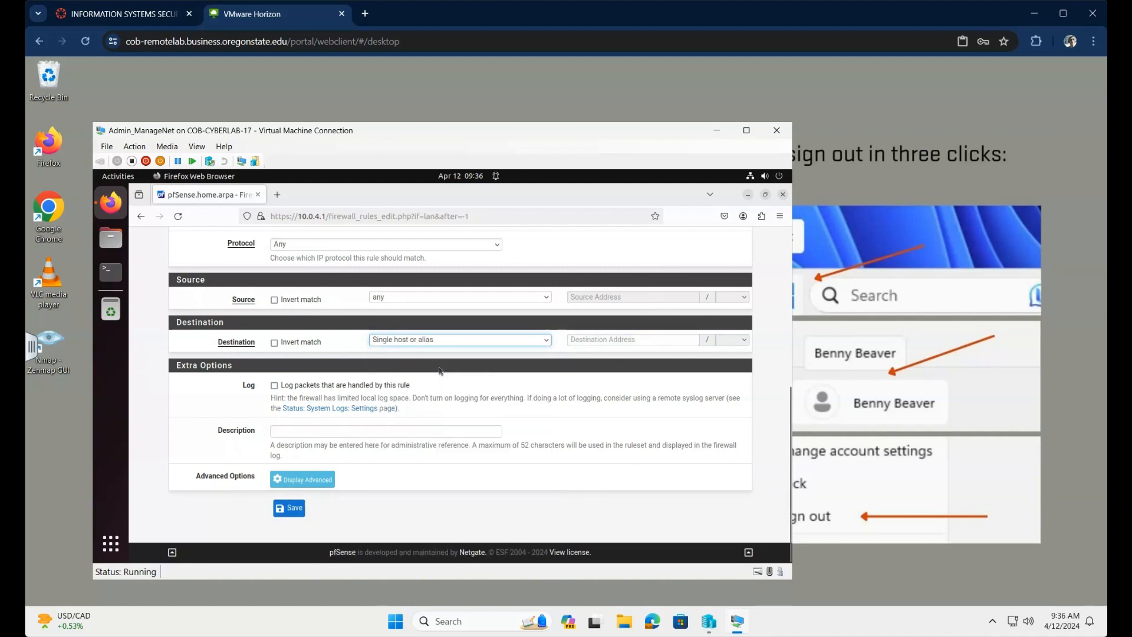
pyautogui.click(669, 341)
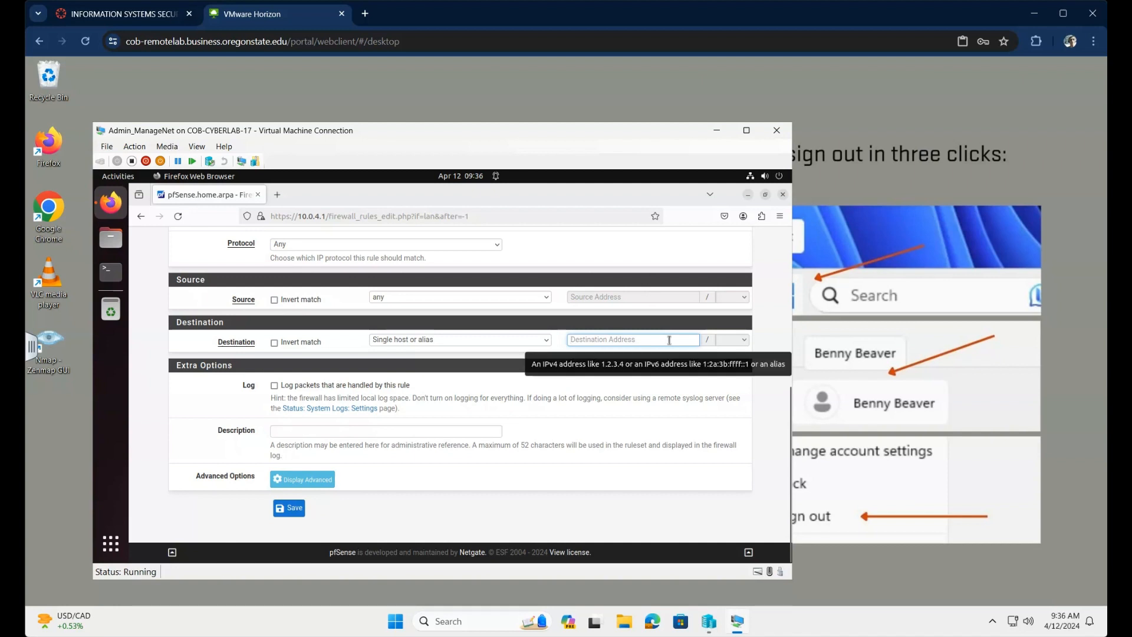
pyautogui.write('rfc')
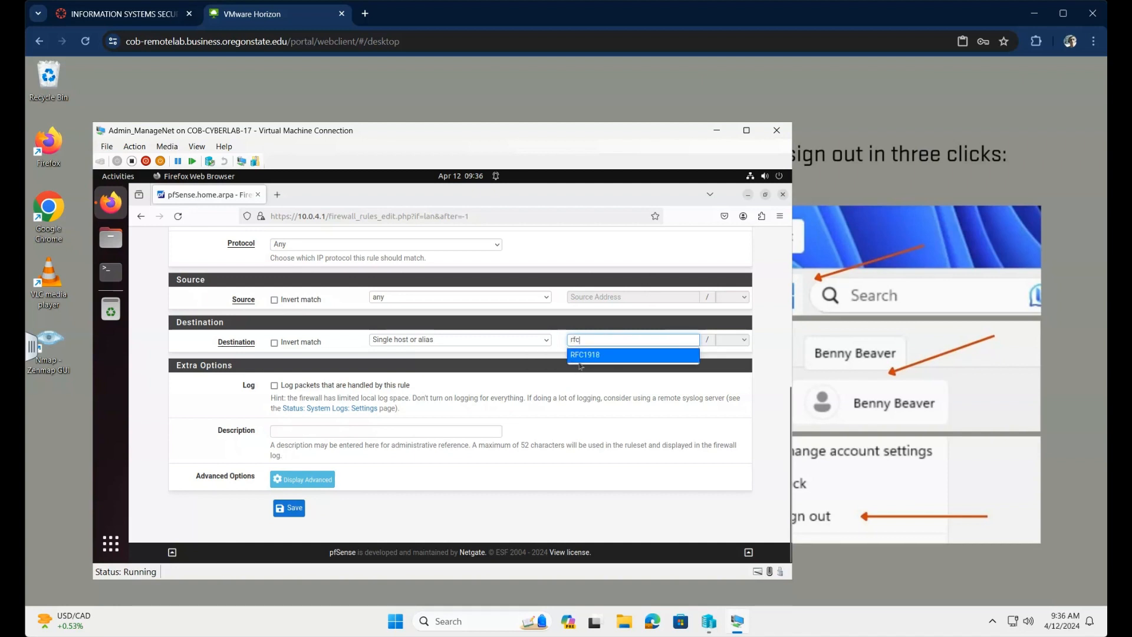
pyautogui.click(586, 356)
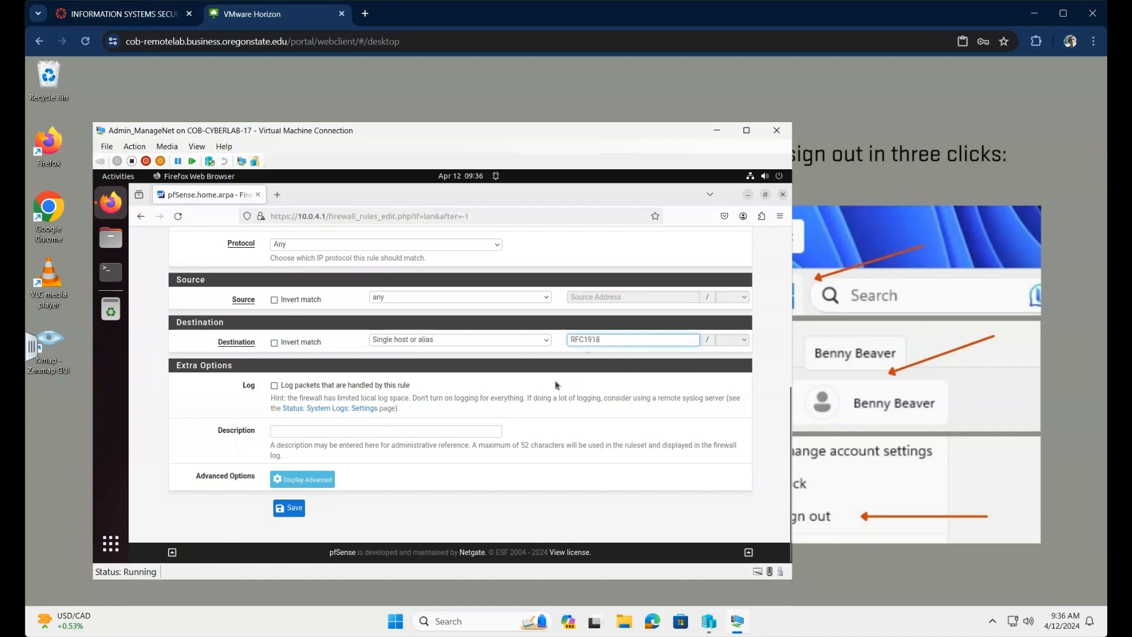
# Step: Describe the rule 'Reject all traffic to other network segements' and save it
pyautogui.click(295, 432)
pyautogui.write('Reject all traffic to other network sege')
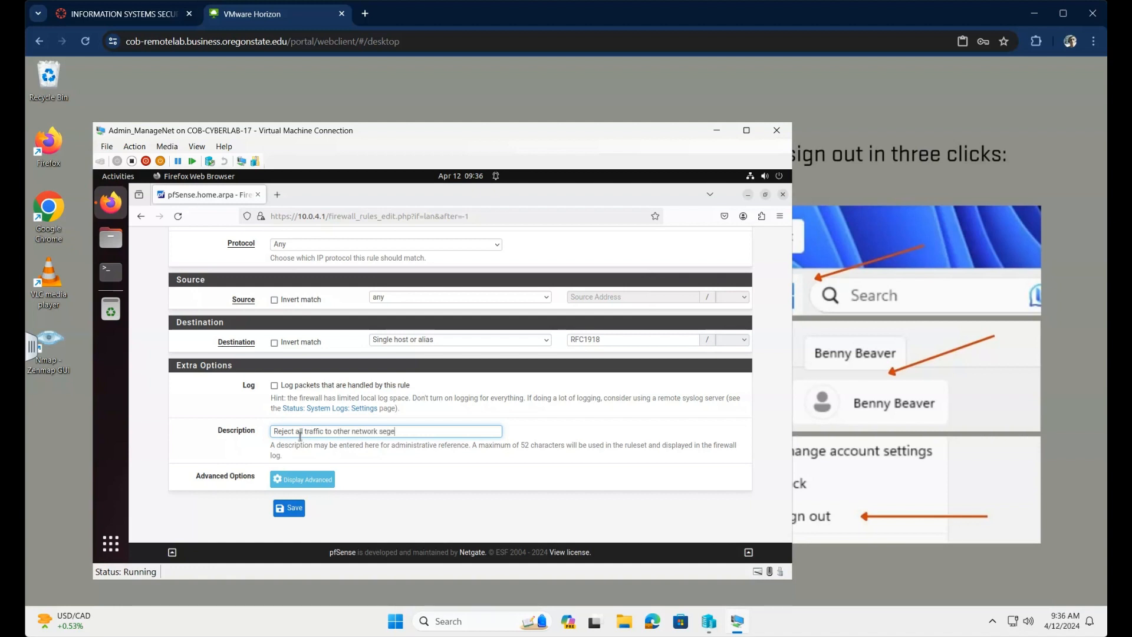
pyautogui.write('ments')
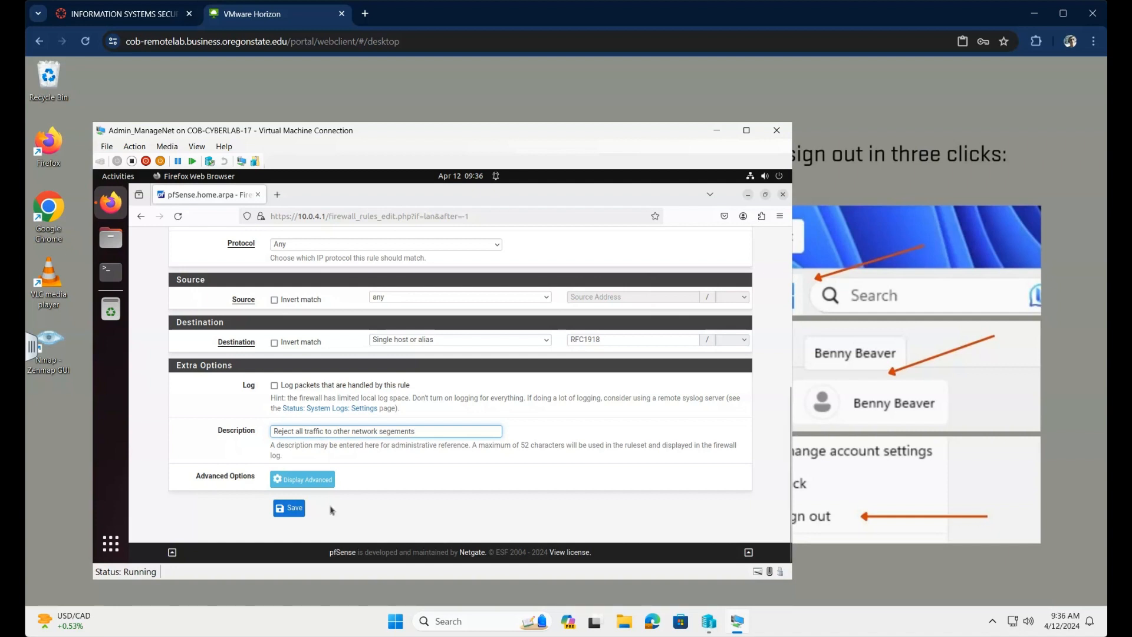
pyautogui.click(292, 510)
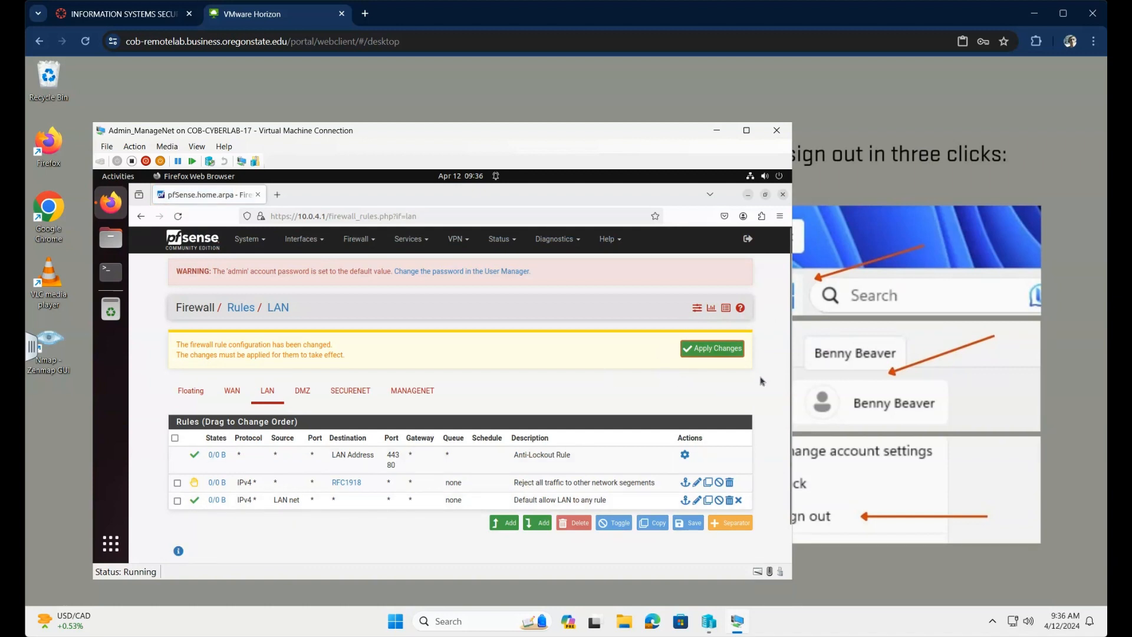
# Step: Apply the pending changes so the RFC1918 reject rule takes effect
pyautogui.click(712, 349)
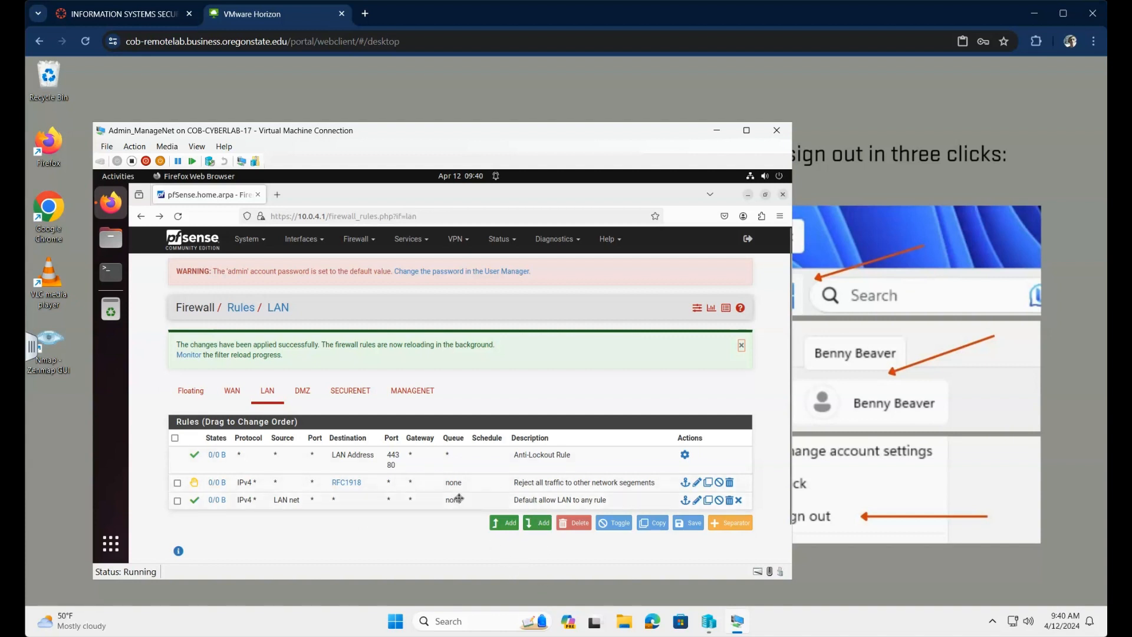
# Step: Add a top LAN pass rule to host 10.0.2.102 on port HTTP (80)
pyautogui.click(509, 526)
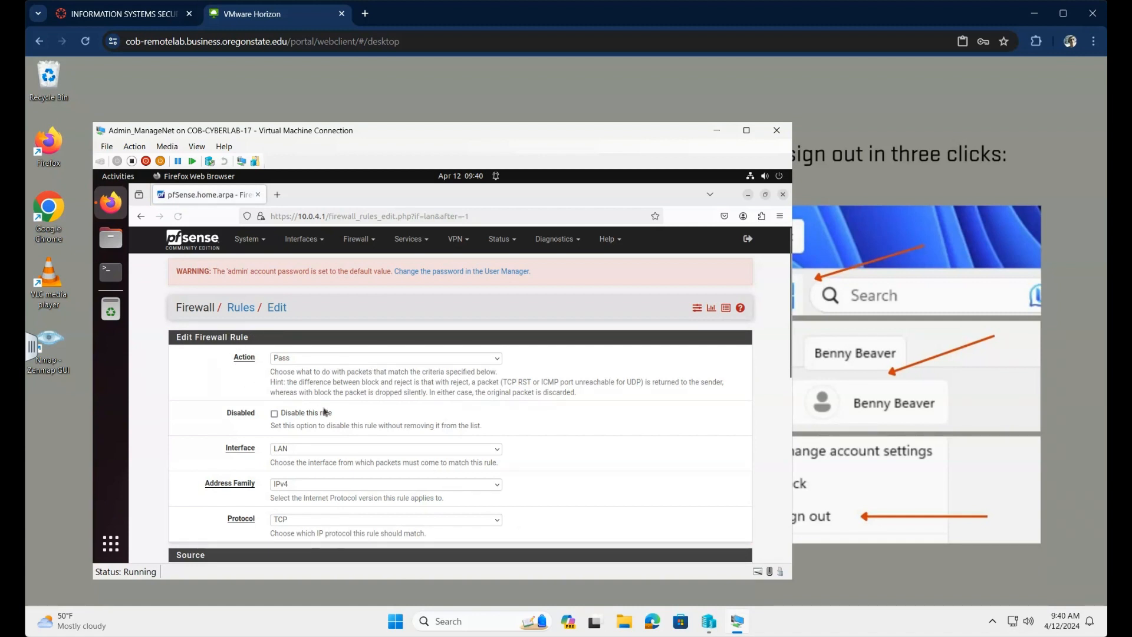
pyautogui.scroll(-3, 363, 423)
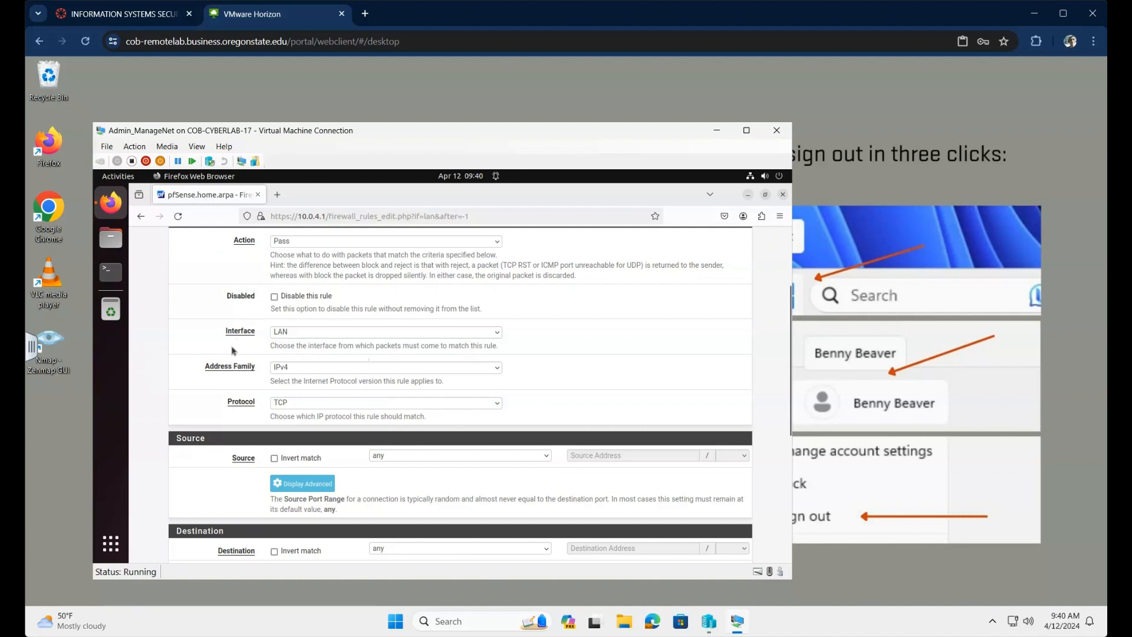
pyautogui.scroll(-2, 375, 355)
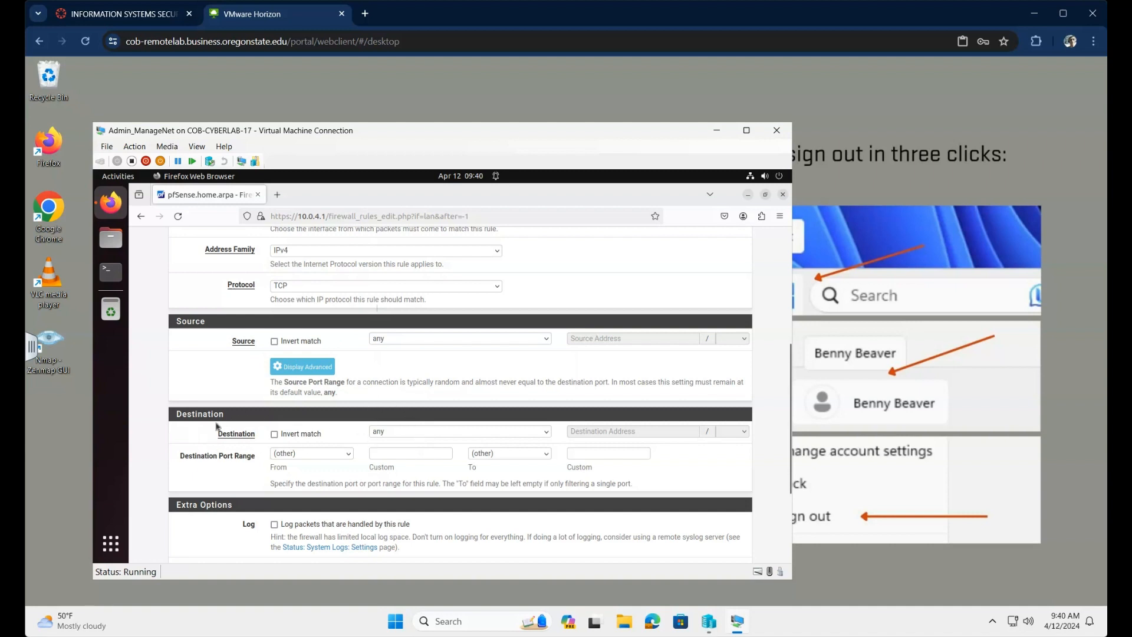
pyautogui.click(547, 432)
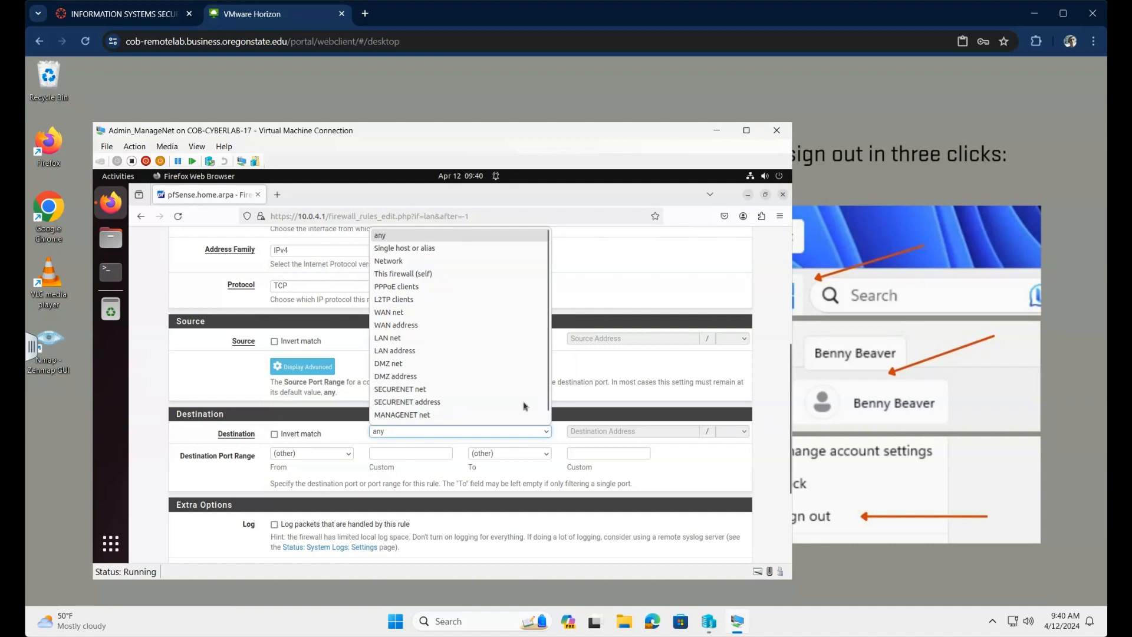
pyautogui.click(415, 250)
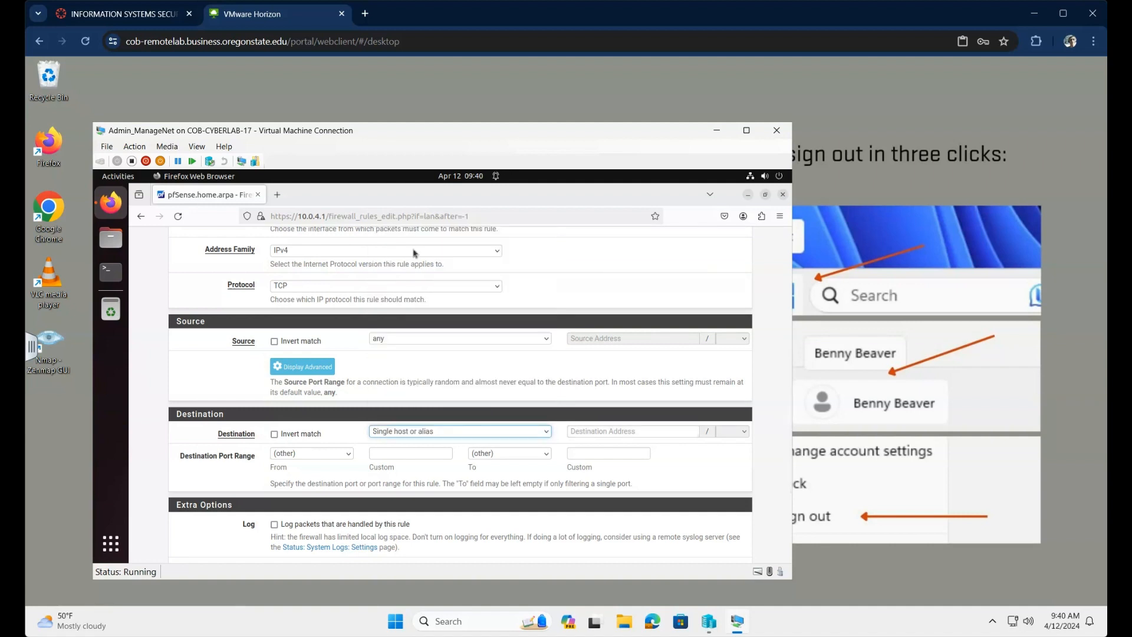
pyautogui.click(614, 431)
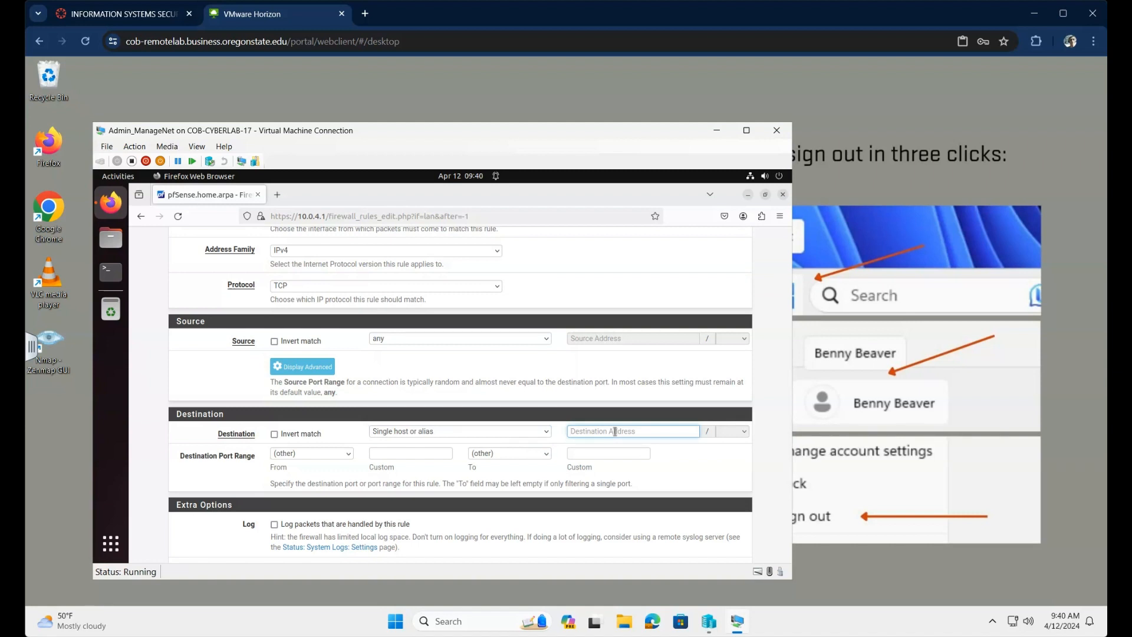
pyautogui.write('10.0.2.102')
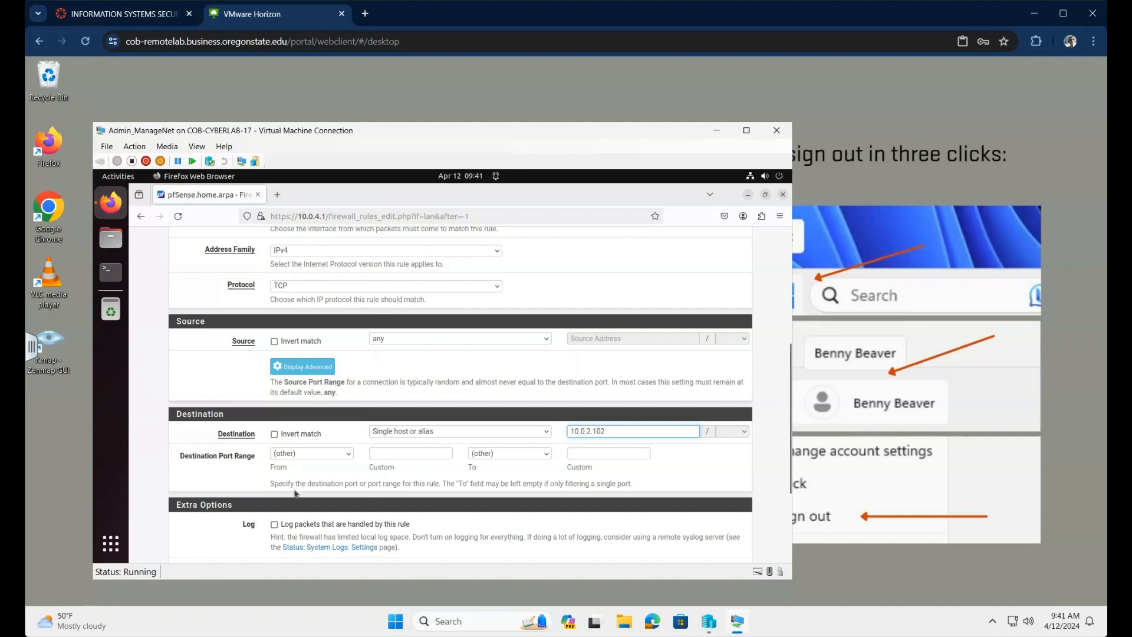
pyautogui.click(348, 454)
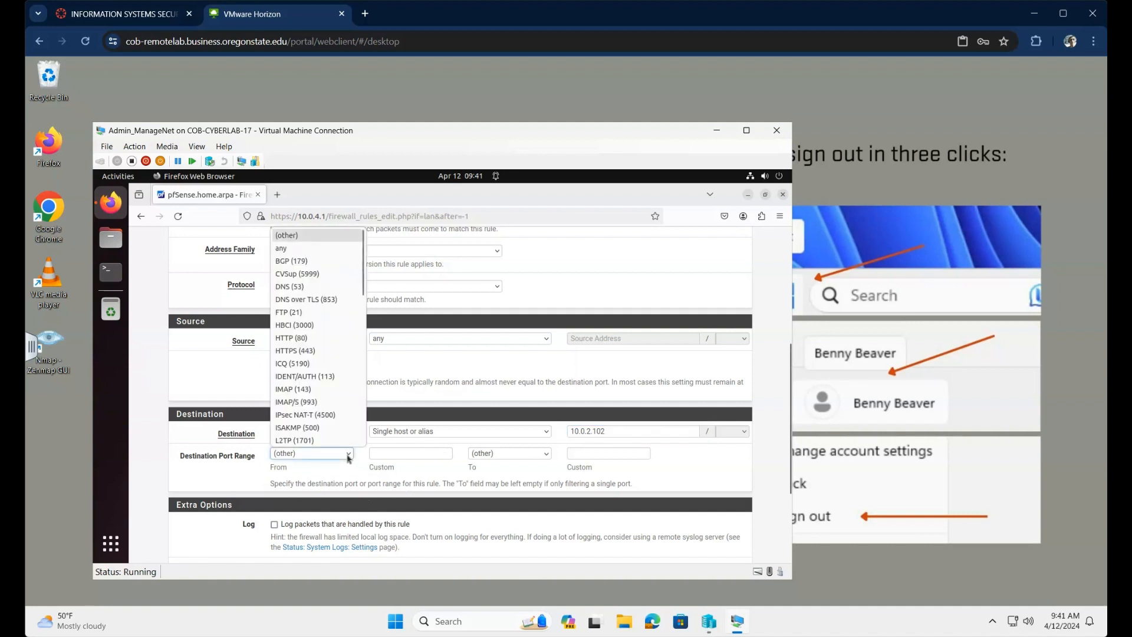
pyautogui.click(287, 337)
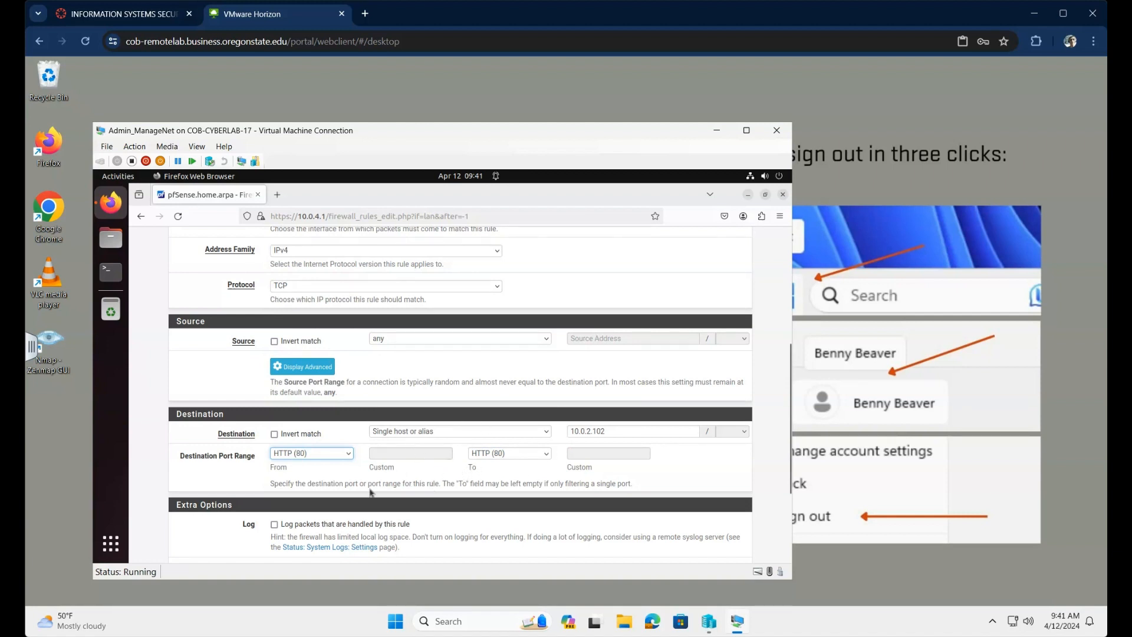
# Step: Describe the rule 'Allow HTTP traffic to Ecomm webserver' and save it
pyautogui.scroll(-4, 370, 492)
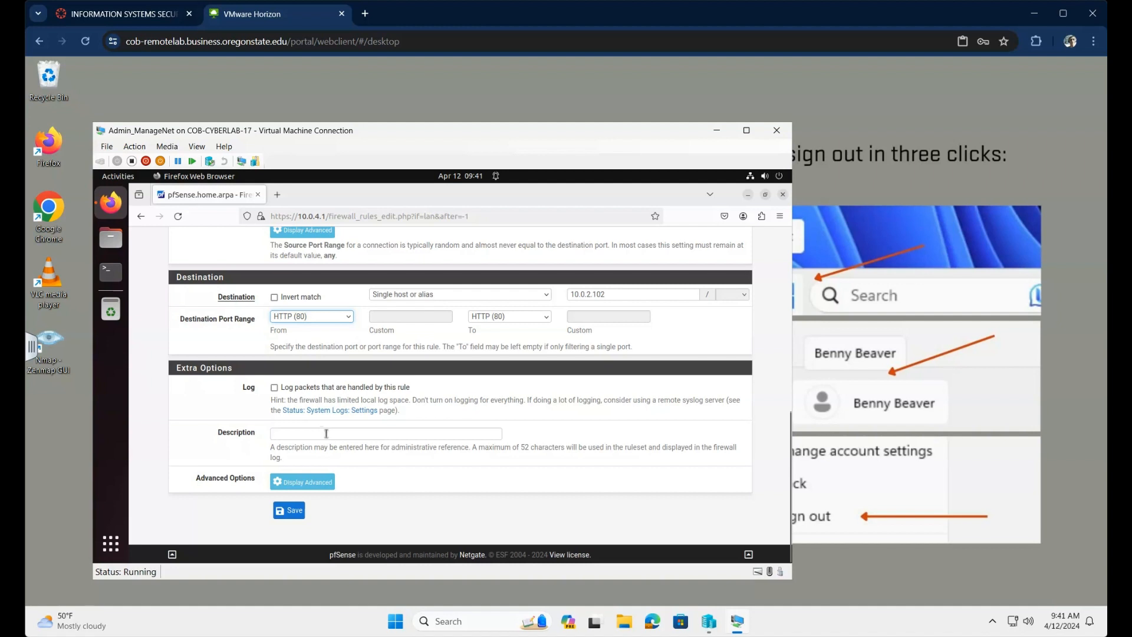
pyautogui.click(326, 434)
pyautogui.write('Allow HTTP traffic to Ecomm')
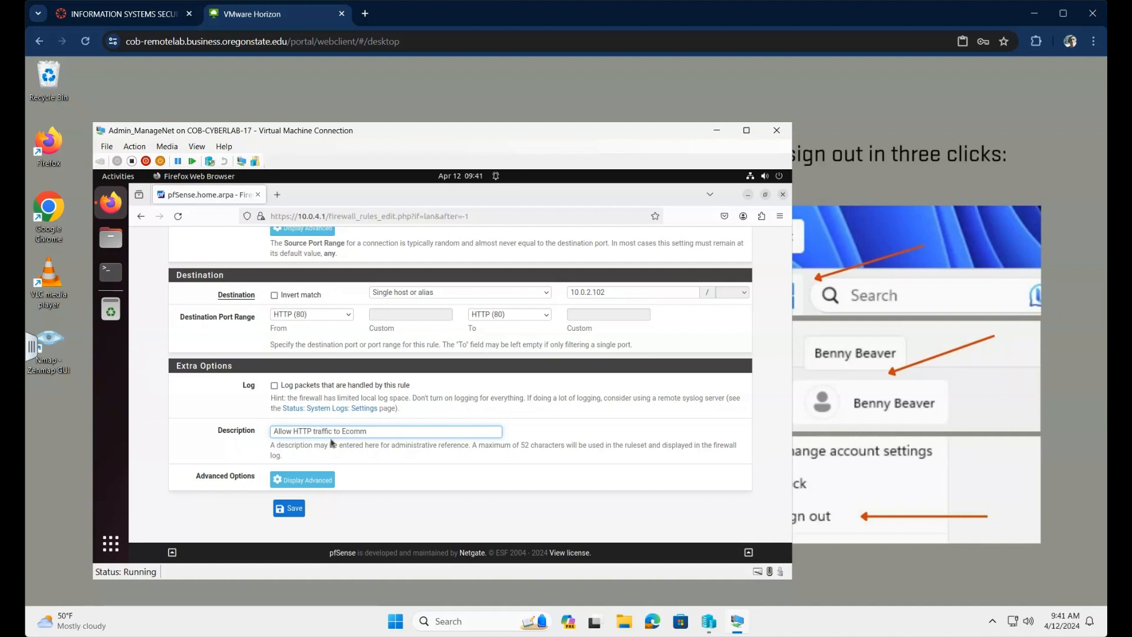
pyautogui.write('bserver')
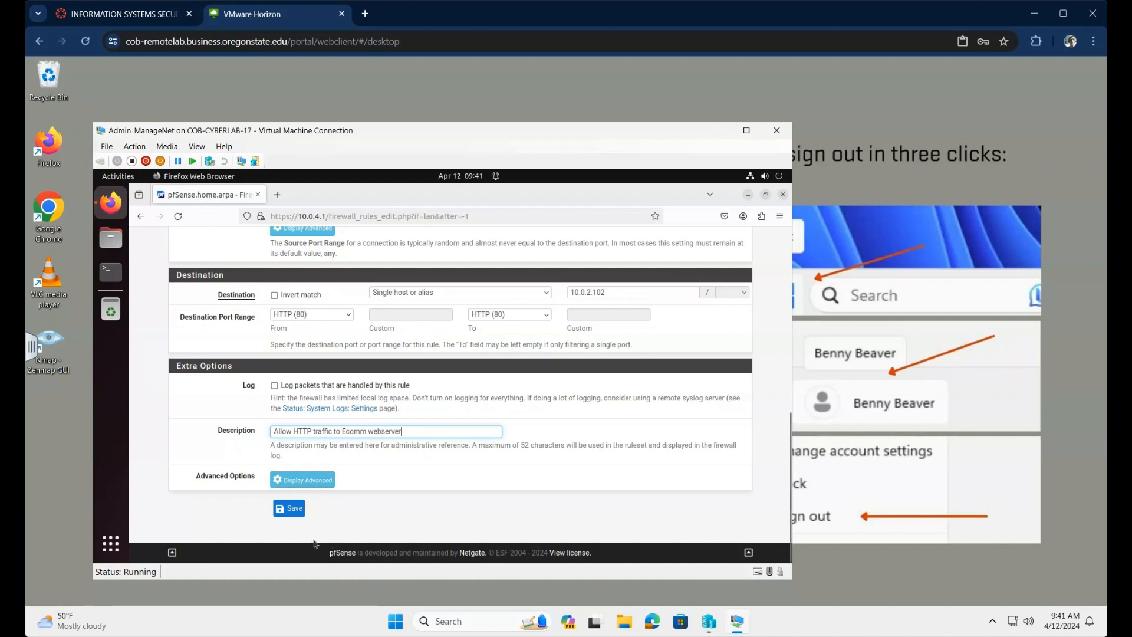
pyautogui.click(292, 509)
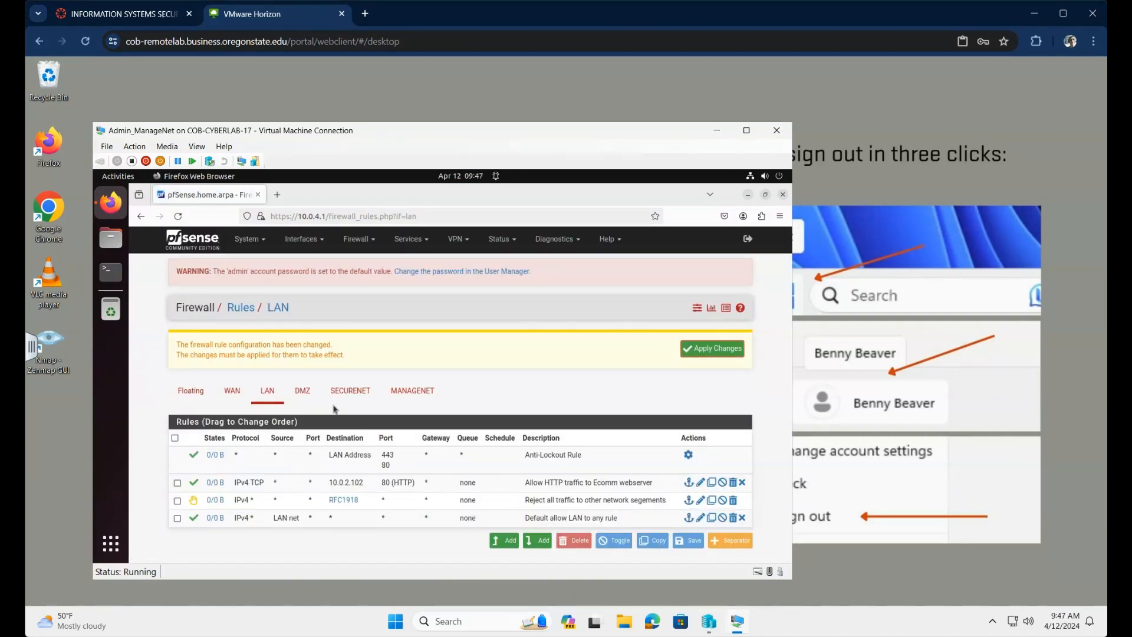
# Step: Apply the changes so the HTTP pass rule to 10.0.2.102 takes effect
pyautogui.click(713, 349)
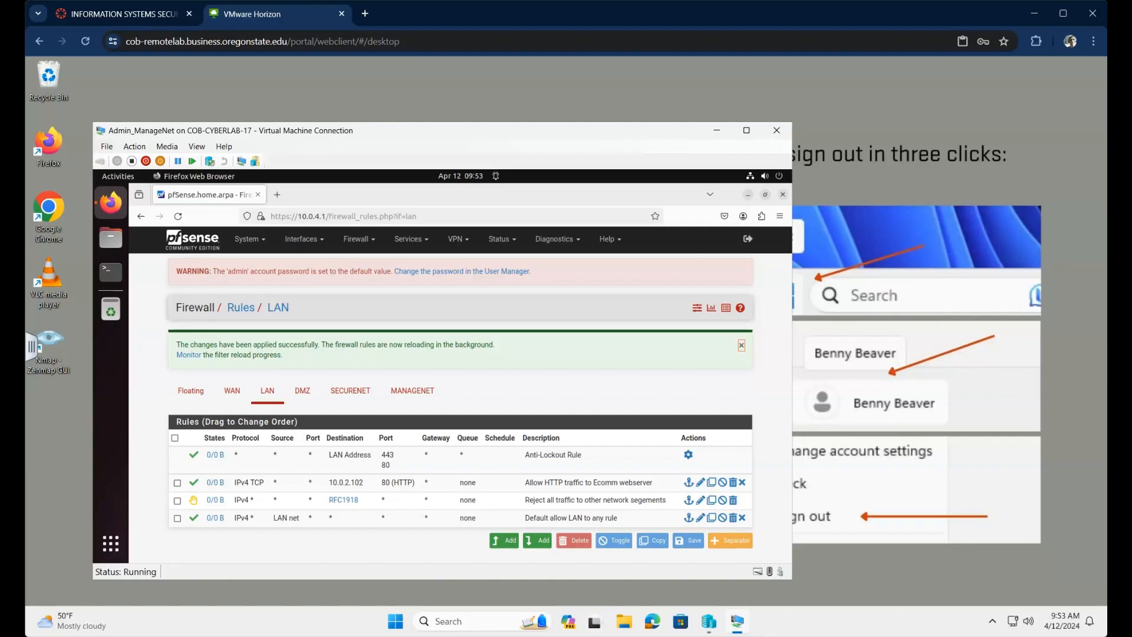
# Step: Add a top LAN rule passing ICMP of any subtype to the RFC1918 alias
pyautogui.click(510, 546)
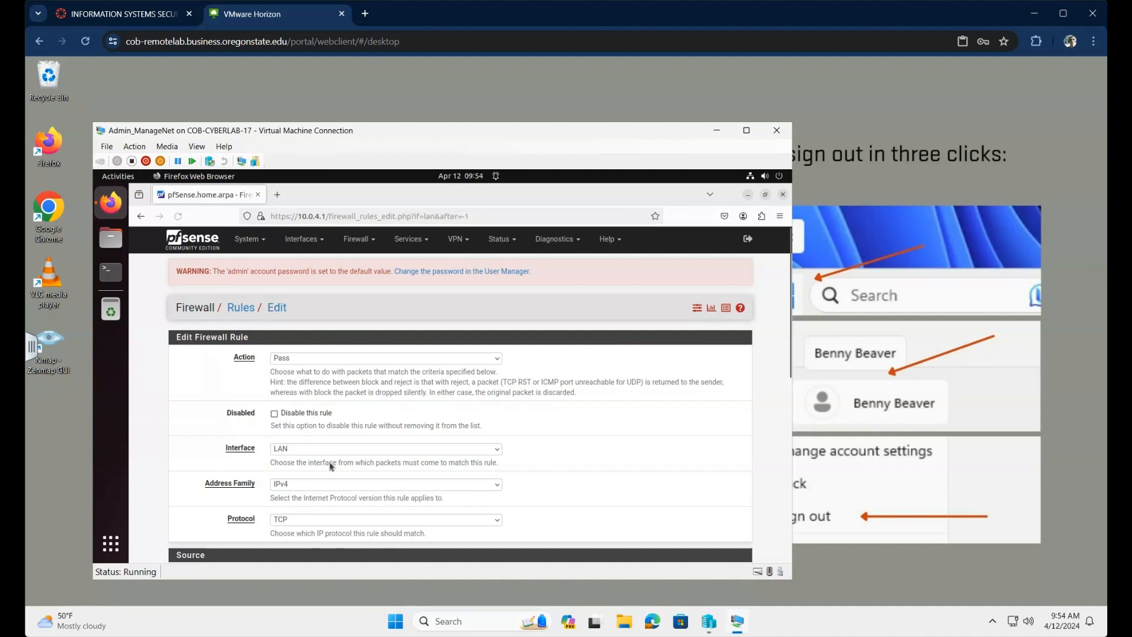
pyautogui.scroll(-5, 518, 472)
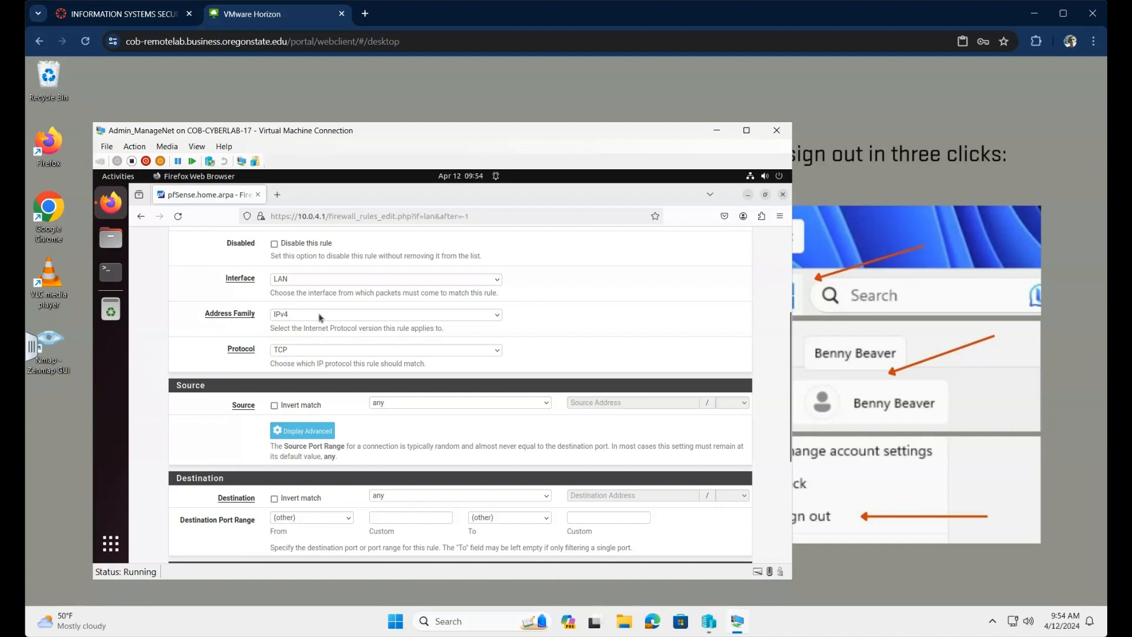
pyautogui.scroll(-1, 321, 317)
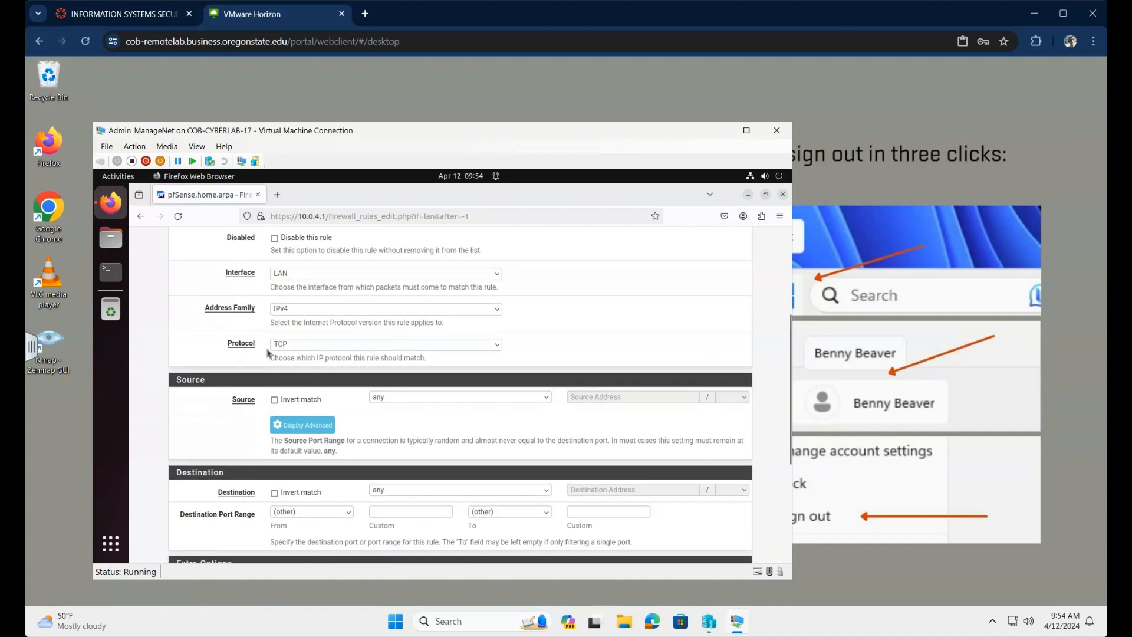
pyautogui.click(498, 345)
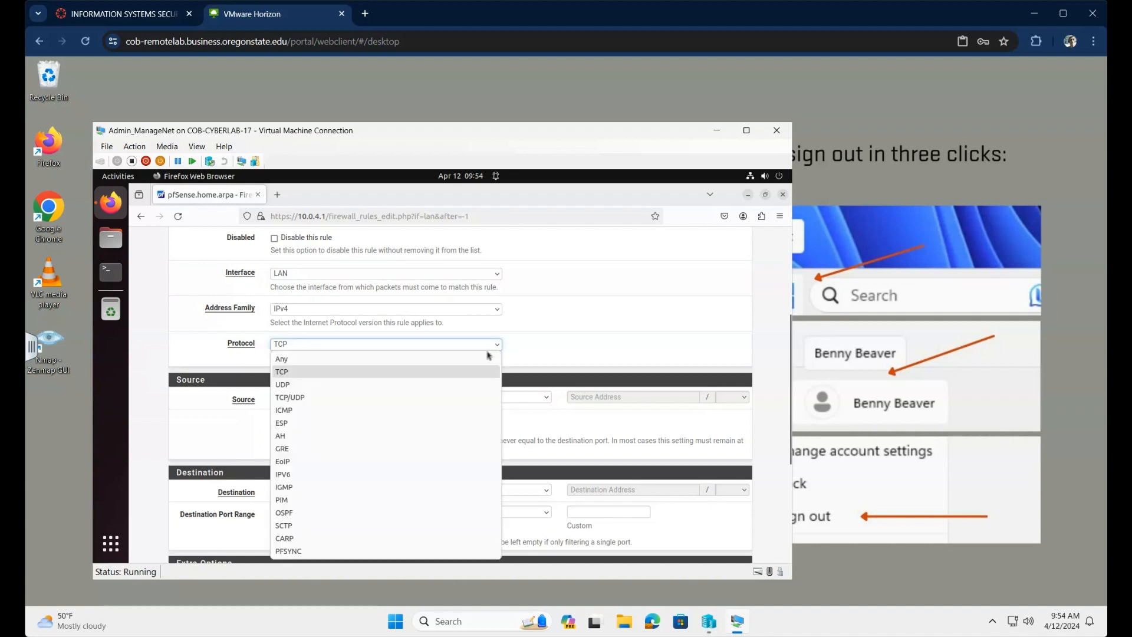
pyautogui.click(326, 412)
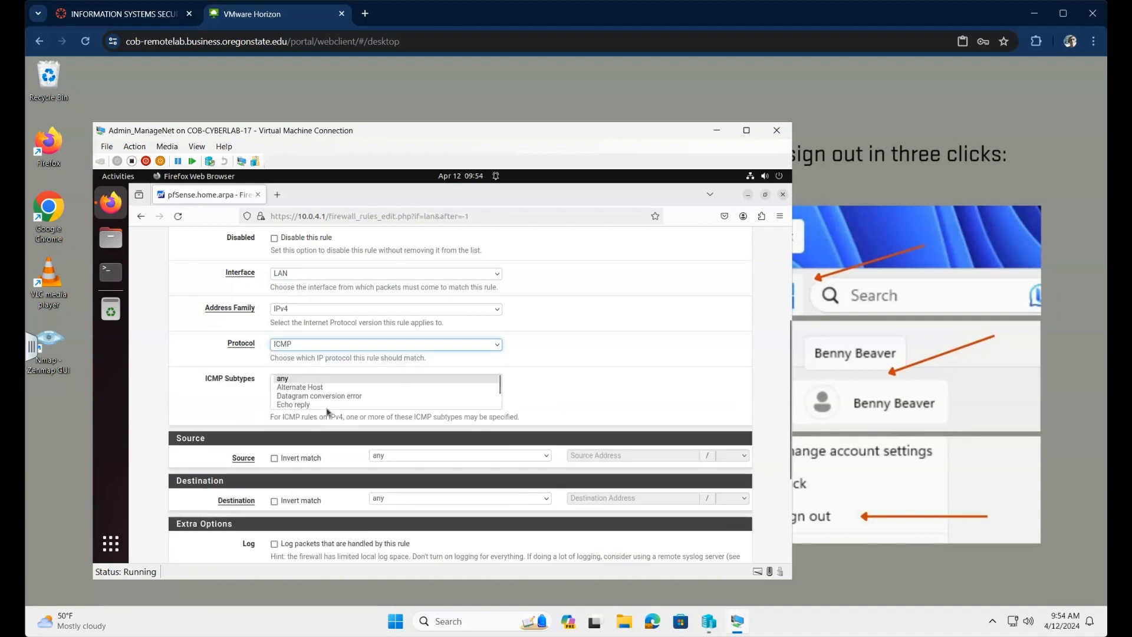
pyautogui.click(289, 380)
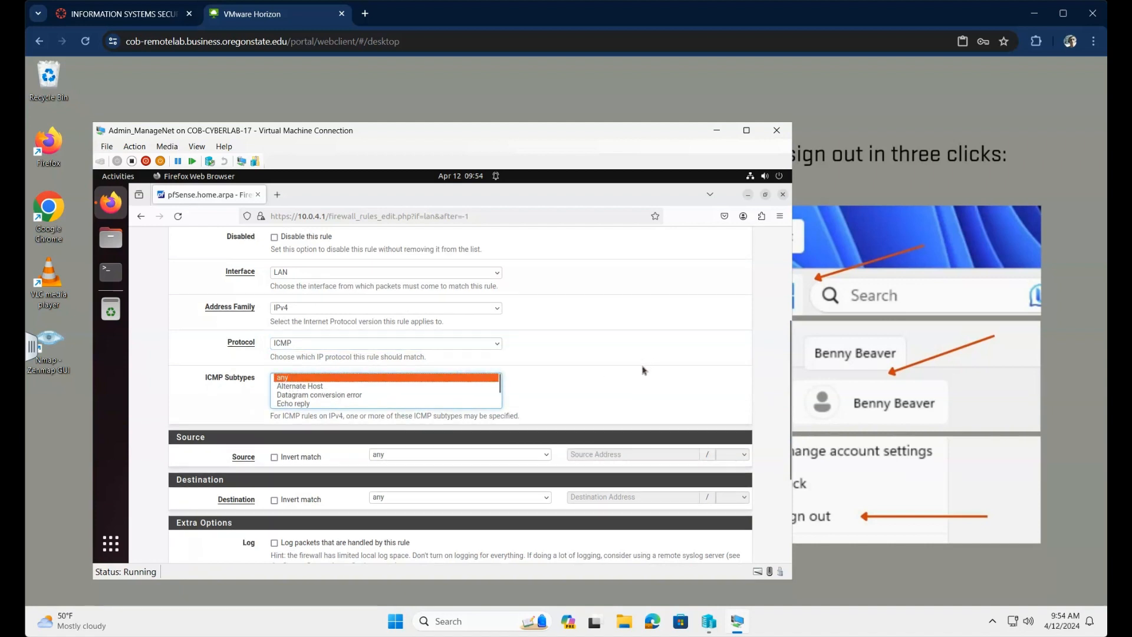
pyautogui.scroll(-3, 644, 371)
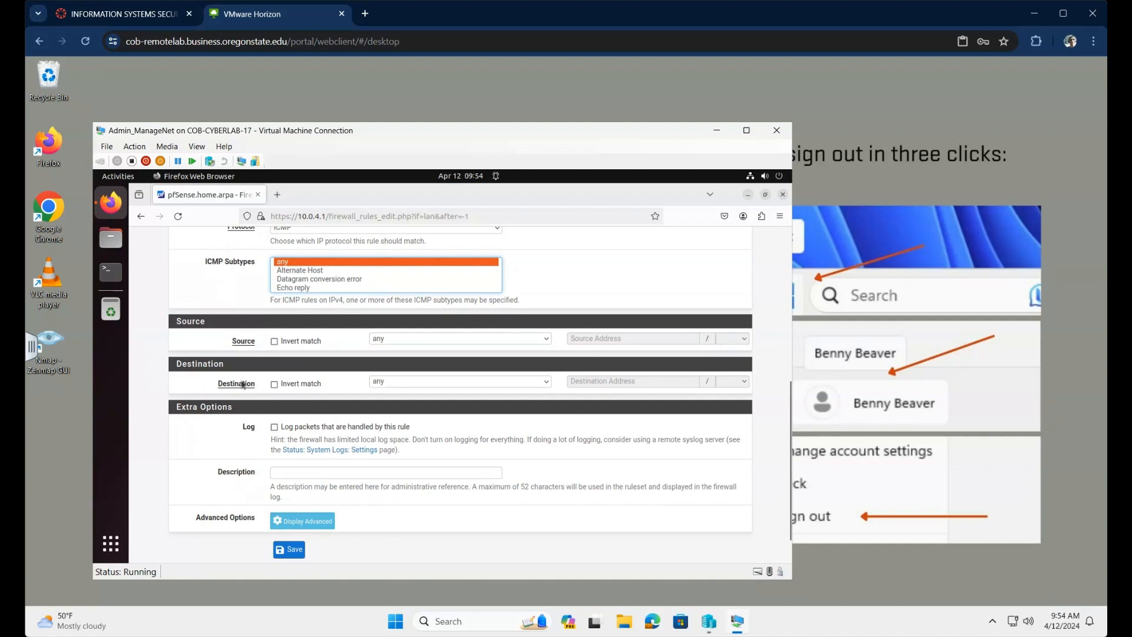
pyautogui.click(548, 383)
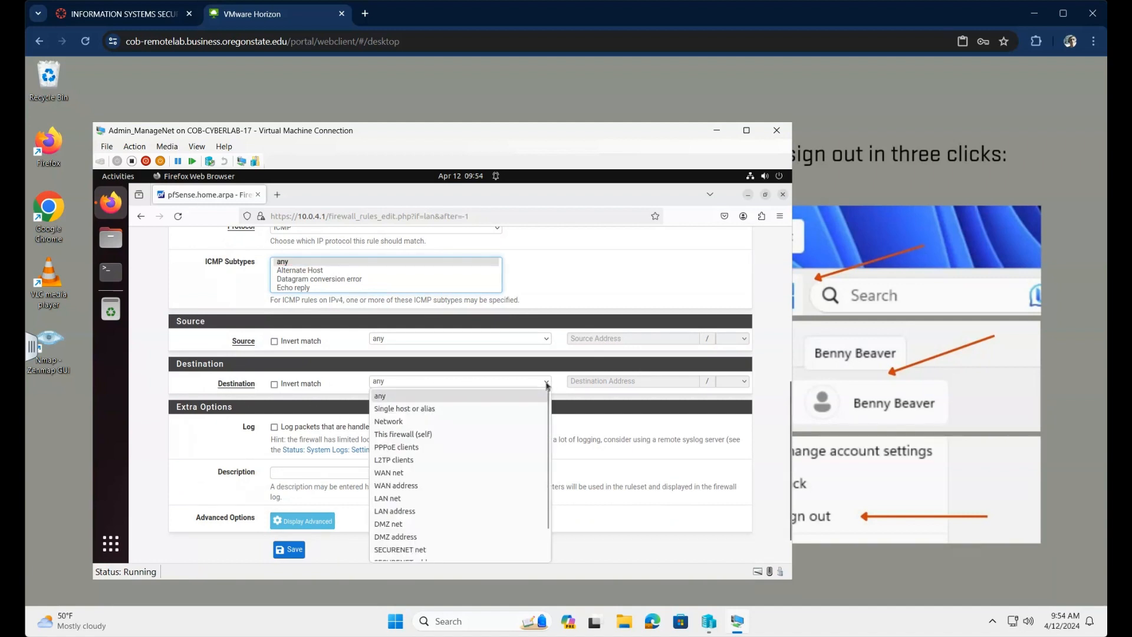
pyautogui.click(470, 409)
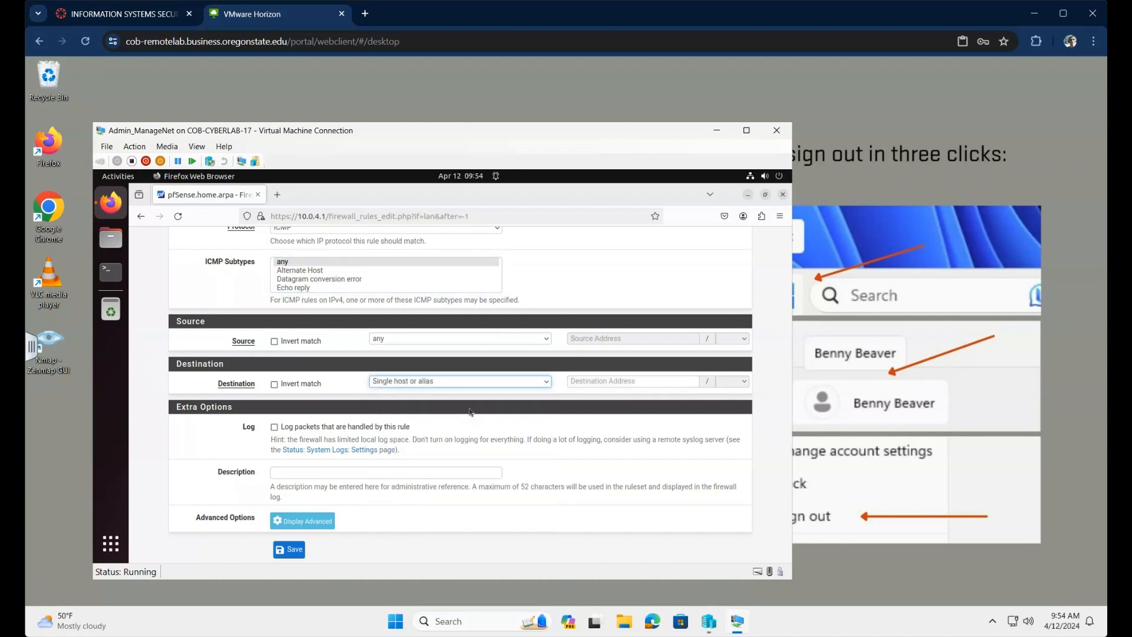
pyautogui.click(679, 383)
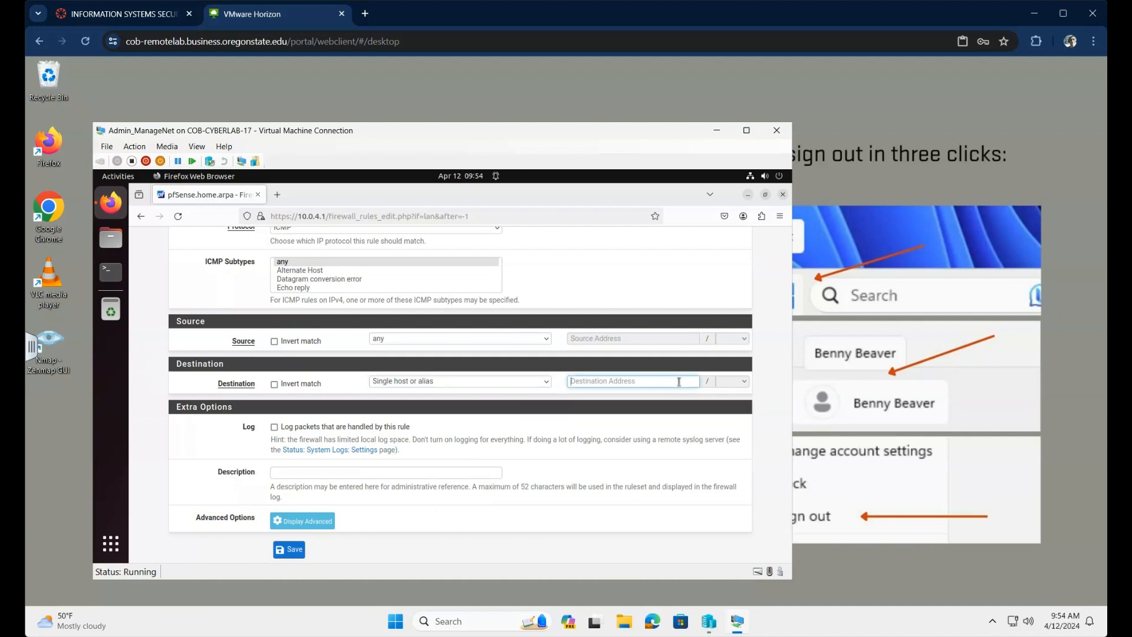
pyautogui.write('RF')
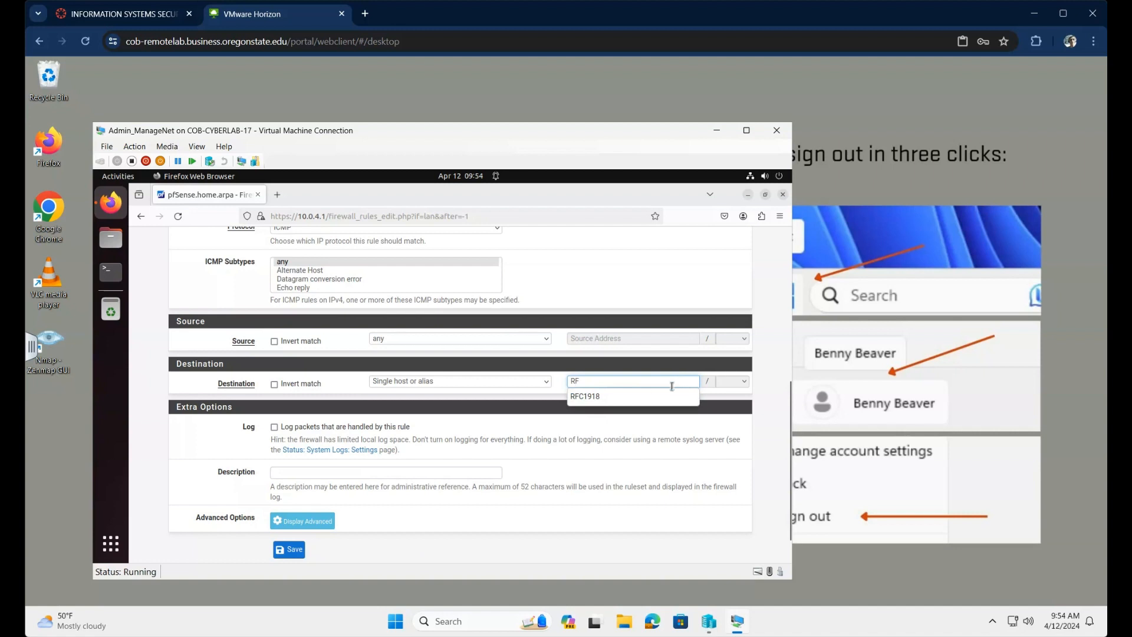
pyautogui.click(608, 398)
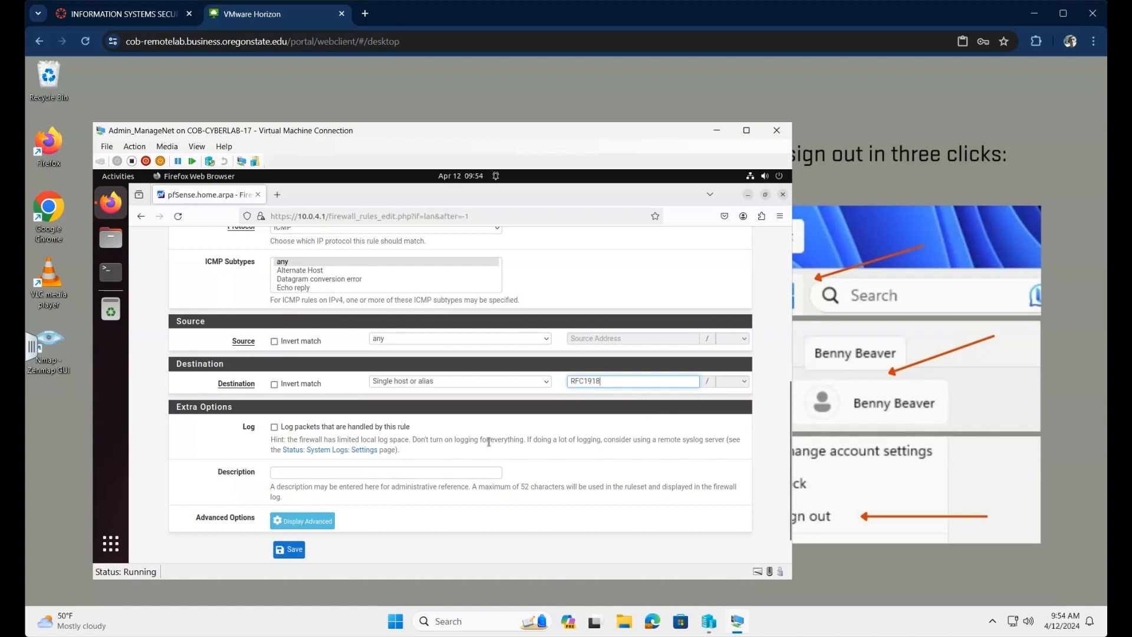
# Step: Describe the rule 'Allow ICMP traffic to other network segments' and save it
pyautogui.click(410, 473)
pyautogui.write('Al')
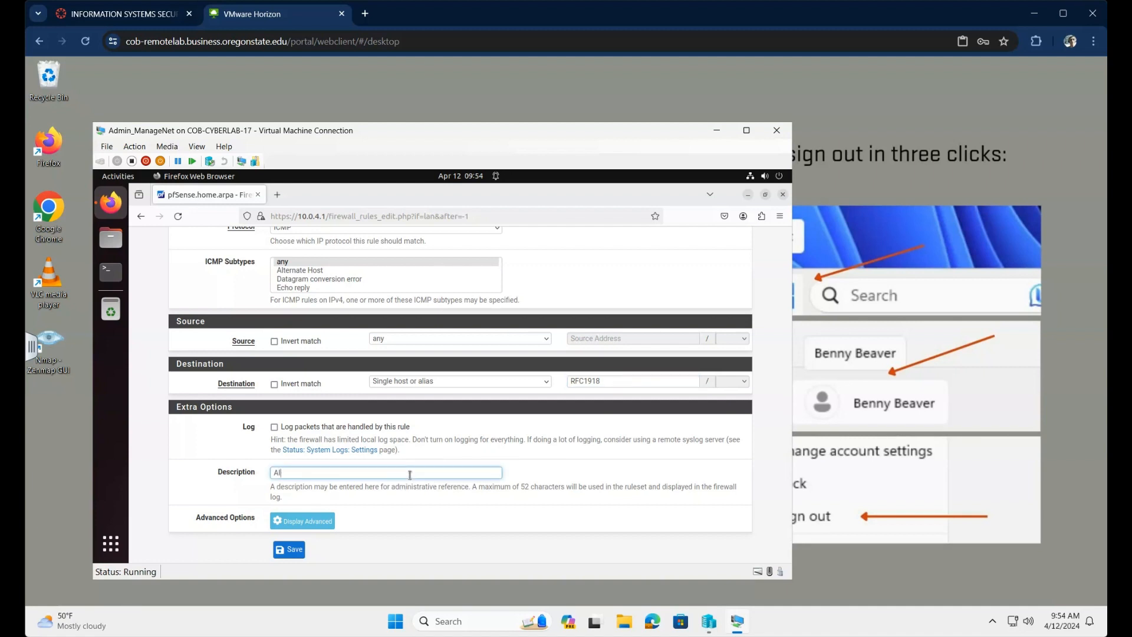
pyautogui.write('low ICM')
pyautogui.write('P traffic to other network segments')
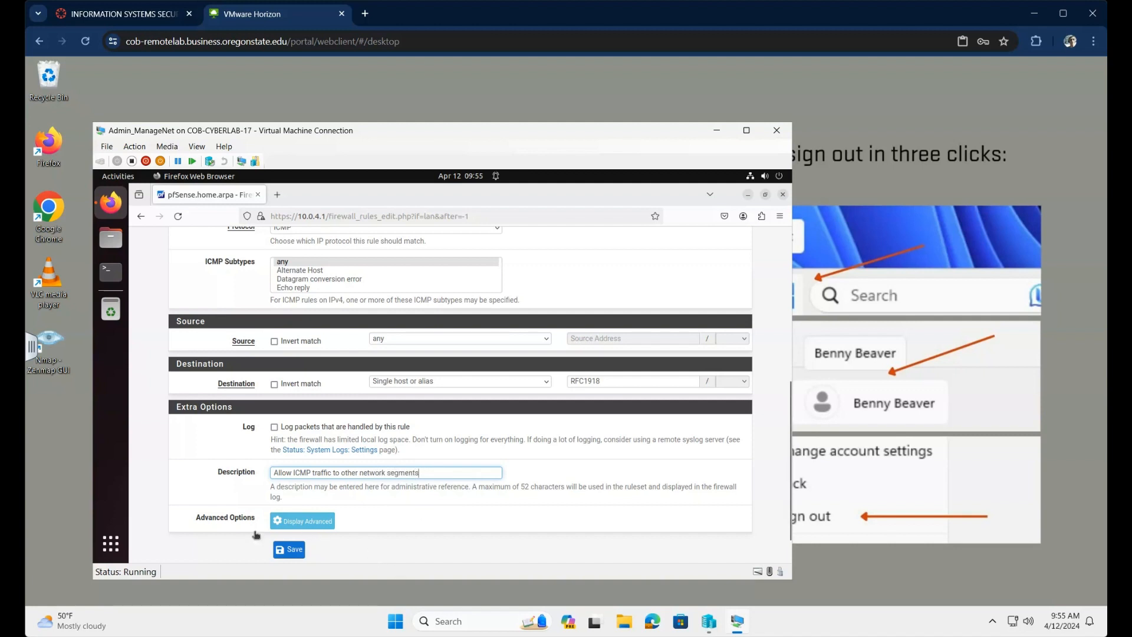
pyautogui.click(291, 555)
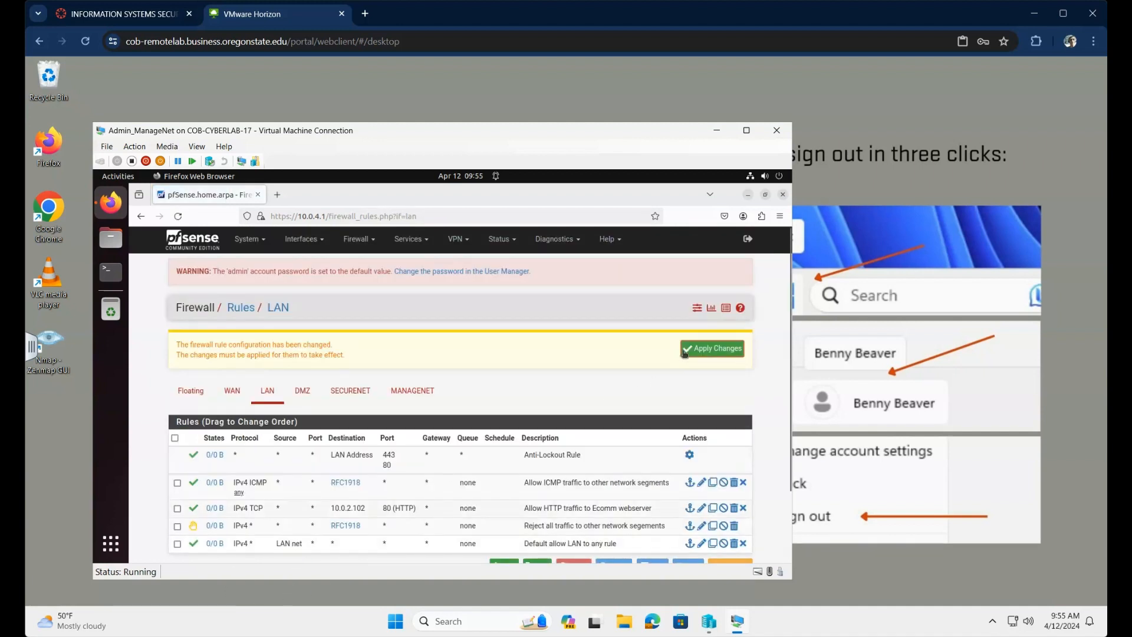
# Step: Apply the ICMP-to-RFC1918 rule and review the updated LAN rules list
pyautogui.click(704, 349)
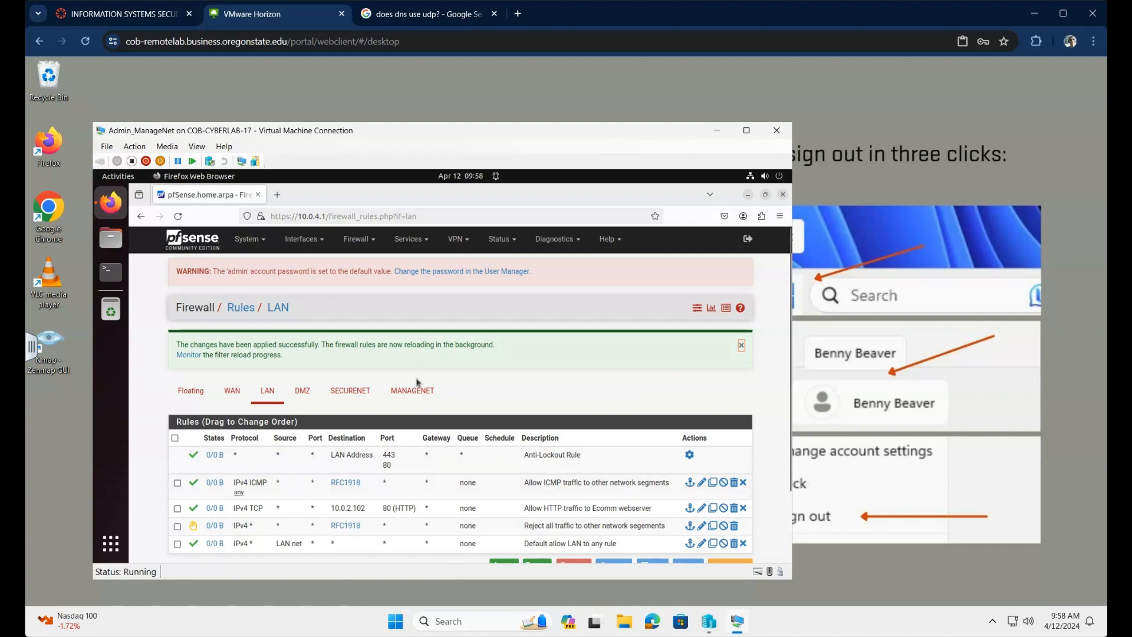
pyautogui.scroll(-2, 419, 392)
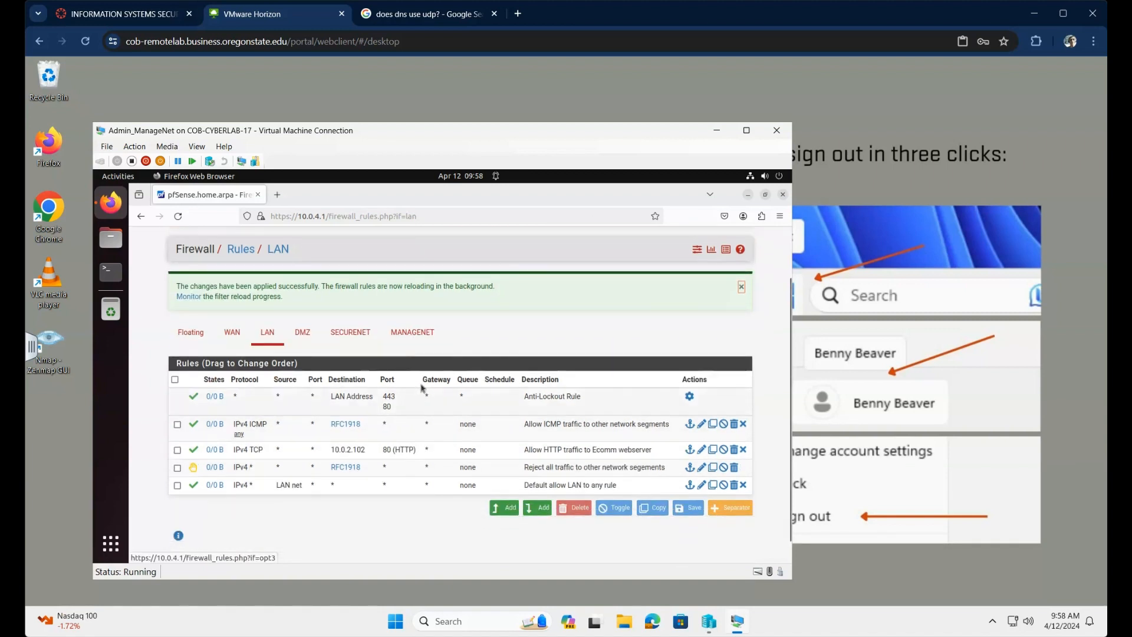
# Step: Add a LAN rule passing TCP/UDP to This firewall (self) on DNS port 53
pyautogui.click(519, 514)
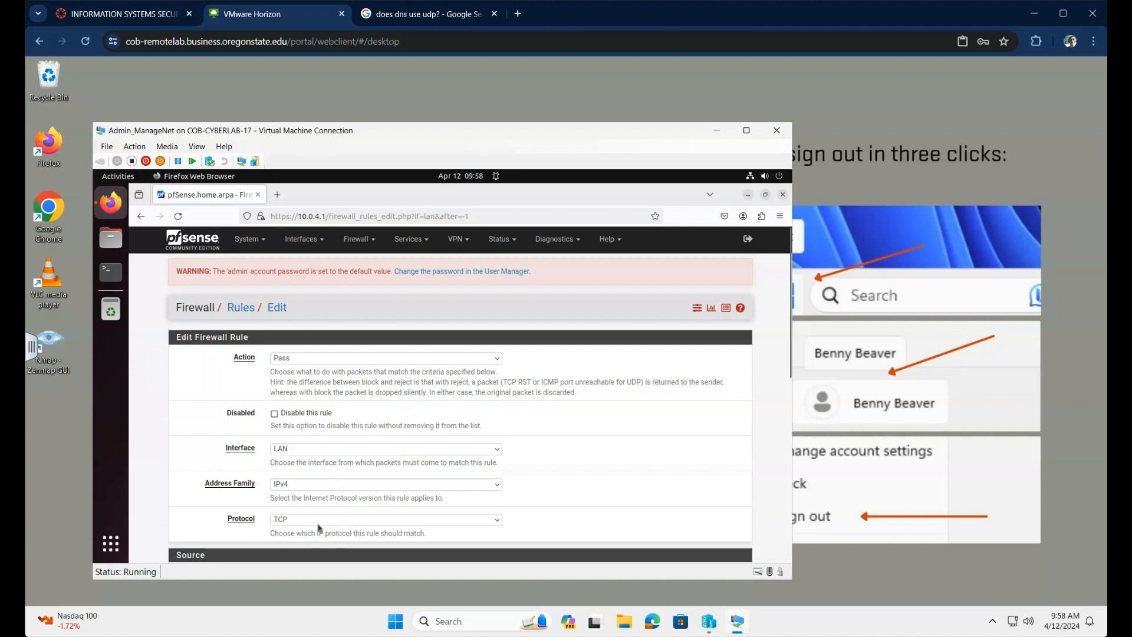
pyautogui.click(498, 521)
pyautogui.click(311, 352)
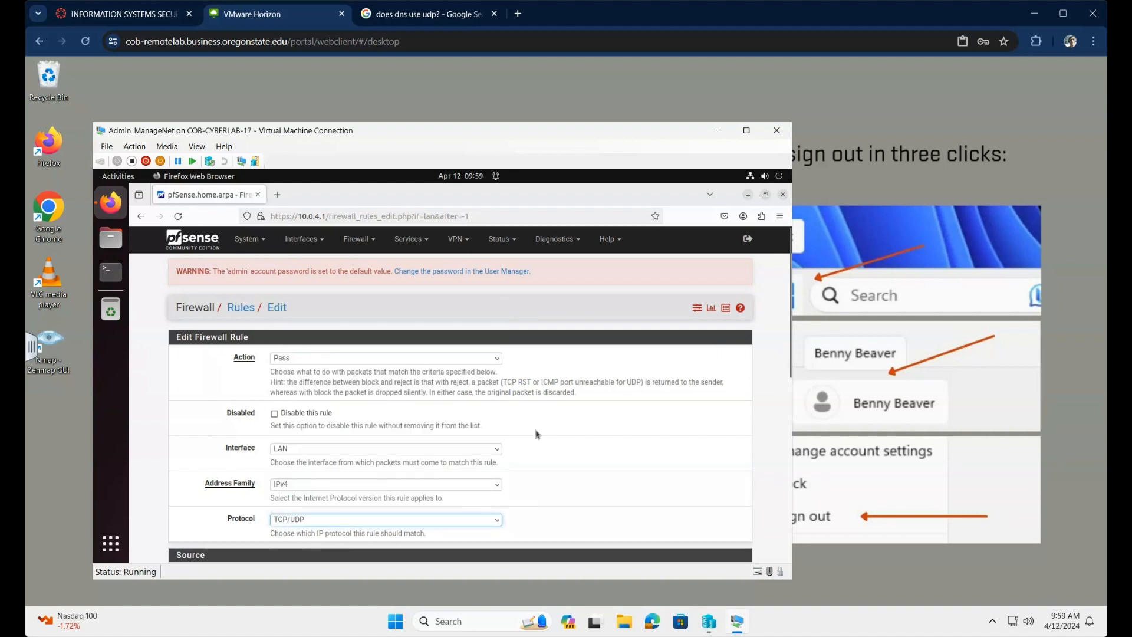
pyautogui.scroll(-5, 586, 472)
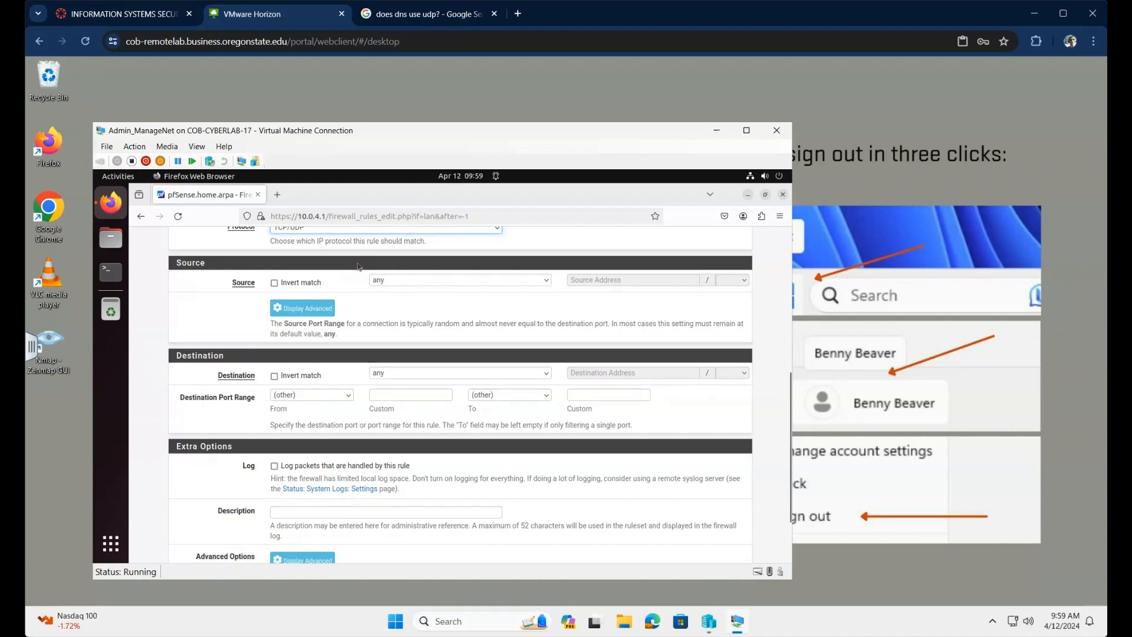
pyautogui.click(417, 375)
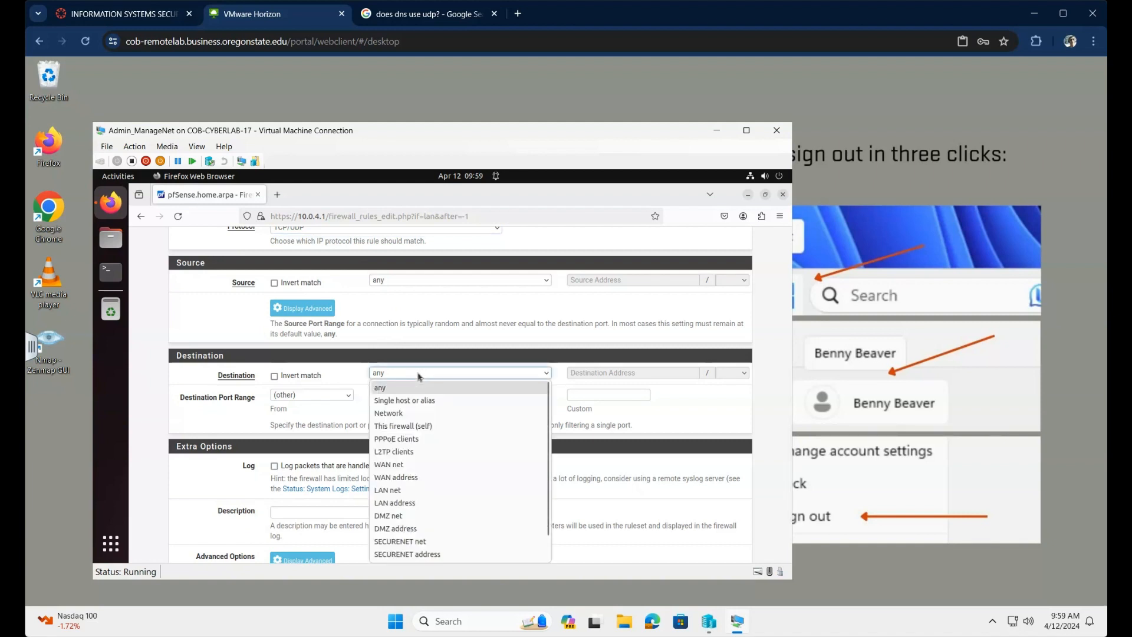
pyautogui.click(427, 427)
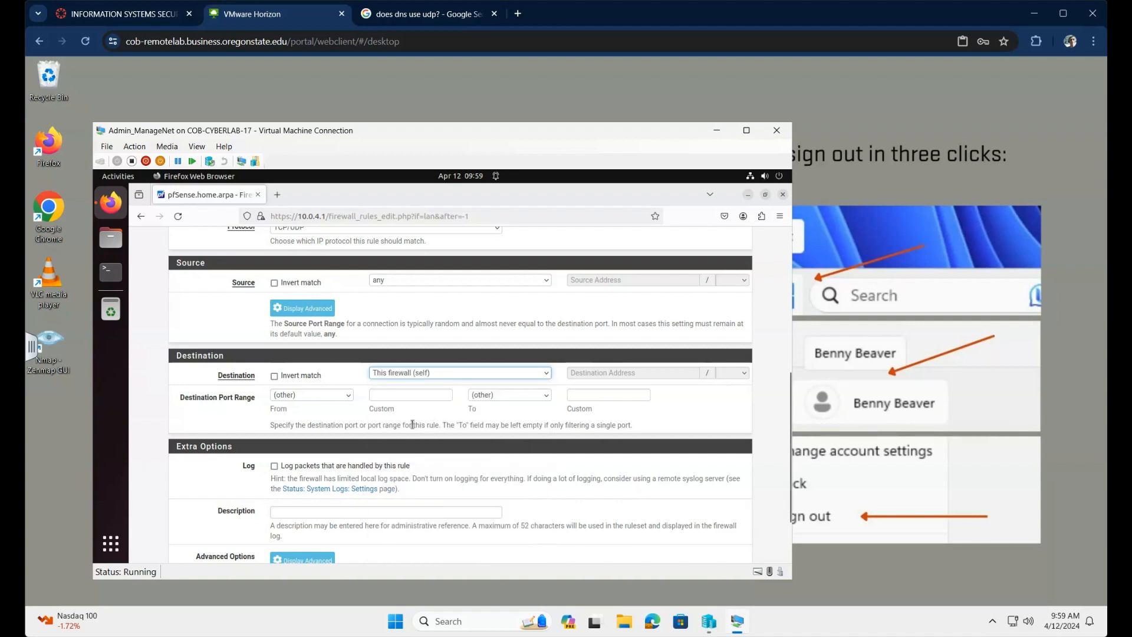
pyautogui.click(352, 399)
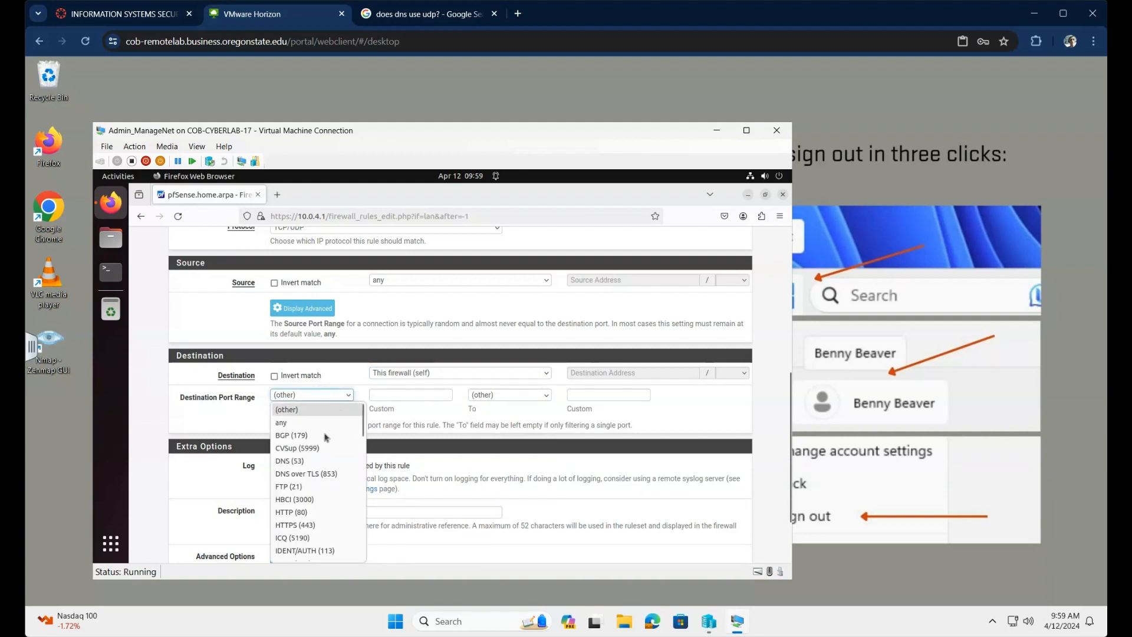
pyautogui.click(307, 462)
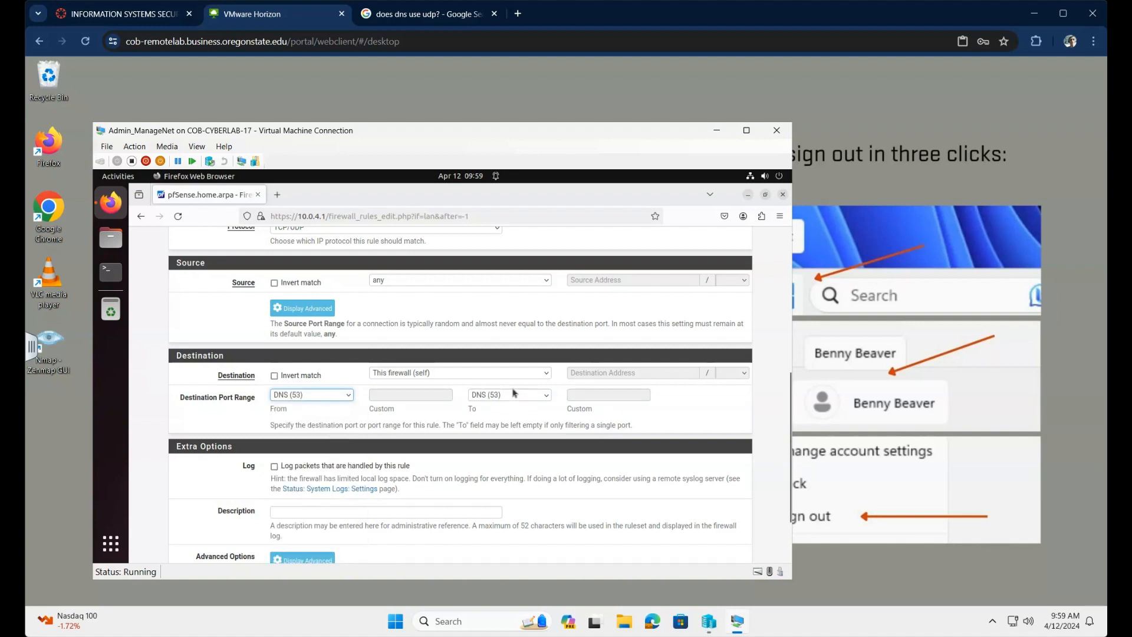
# Step: Describe the rule 'Allow DNS requests to the pfSense DNS server' and save it
pyautogui.click(376, 513)
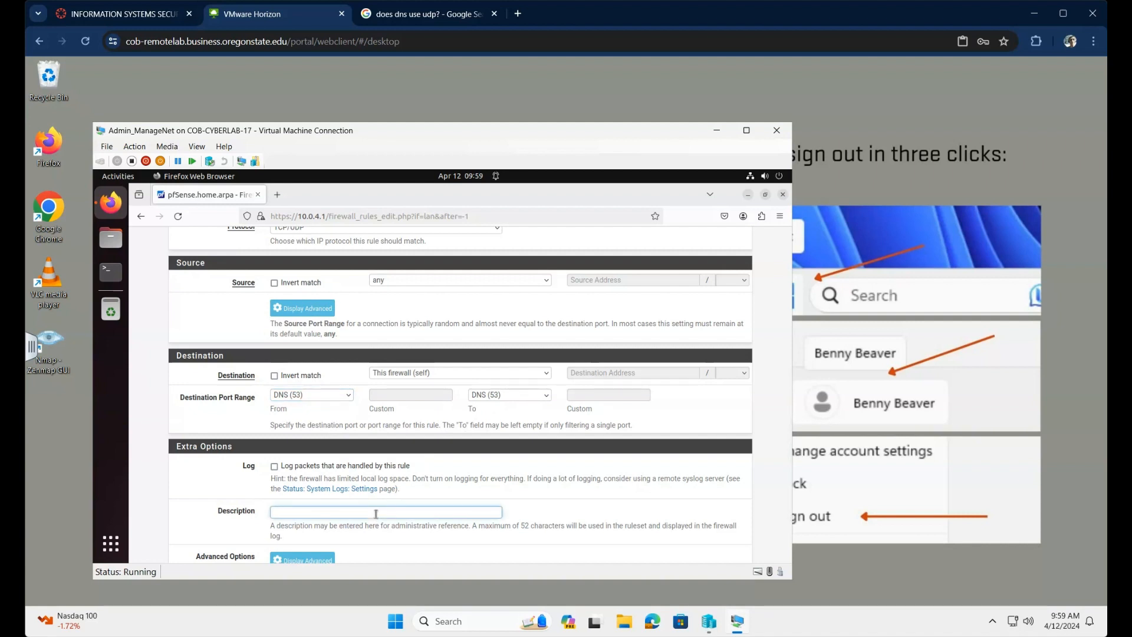
pyautogui.write('Allow DNS requests to the pfSense DNSD')
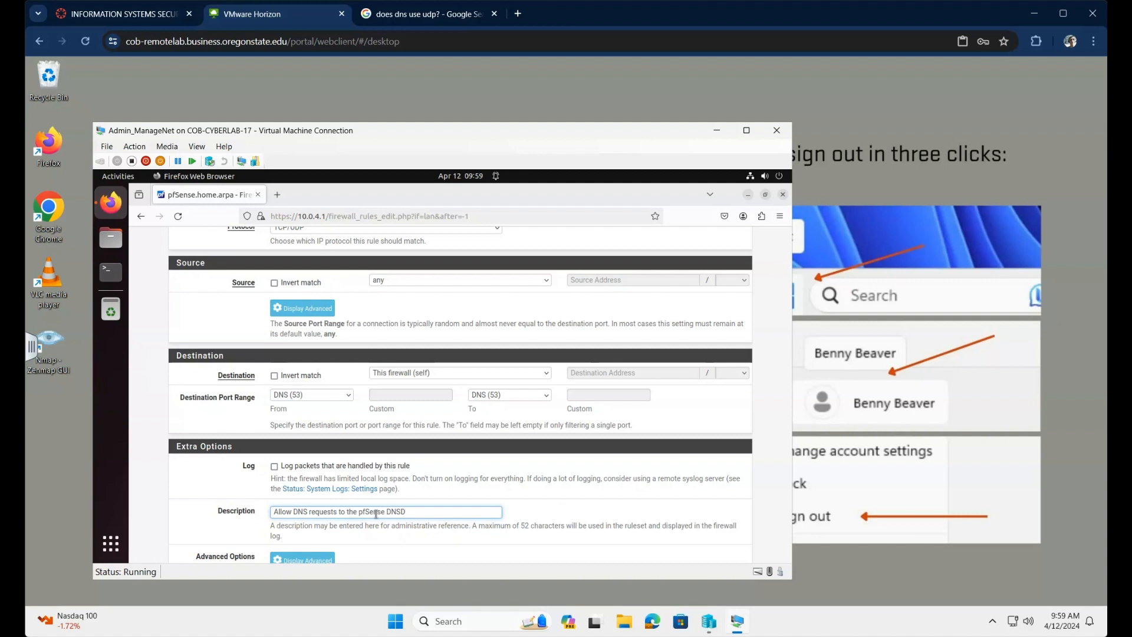
pyautogui.press('BackSpace')
pyautogui.write('server')
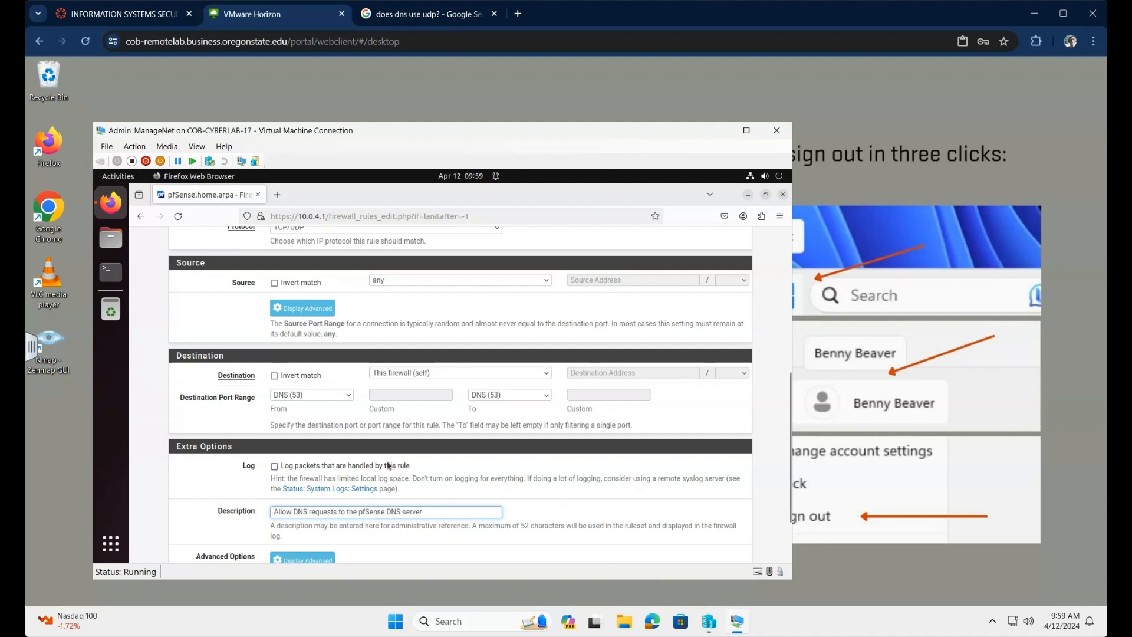
pyautogui.scroll(-3, 390, 465)
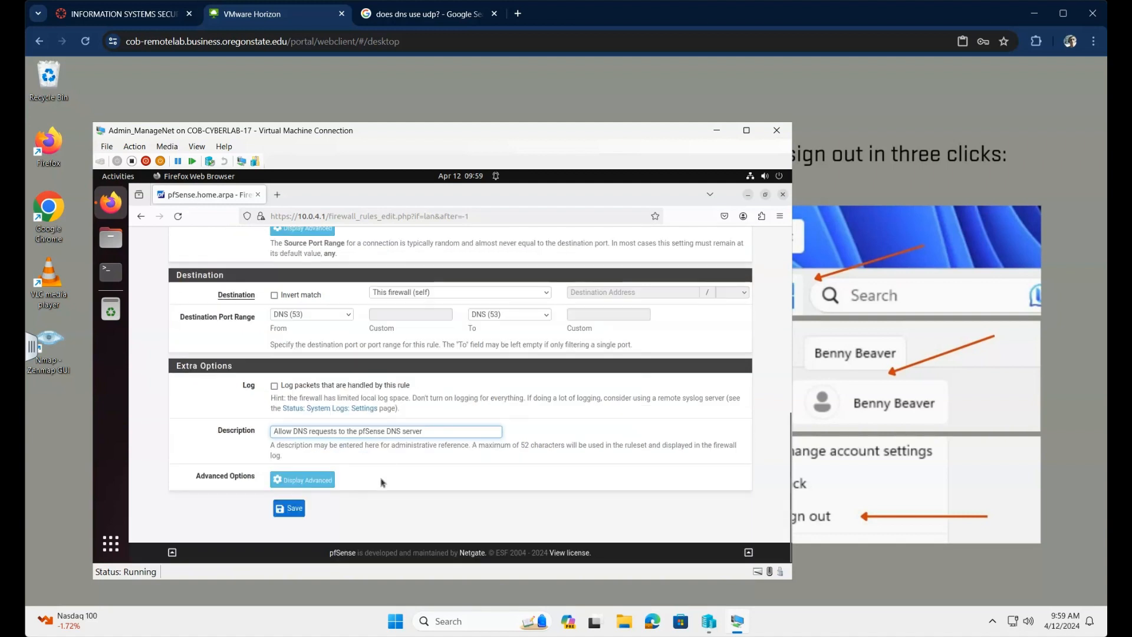
pyautogui.click(295, 510)
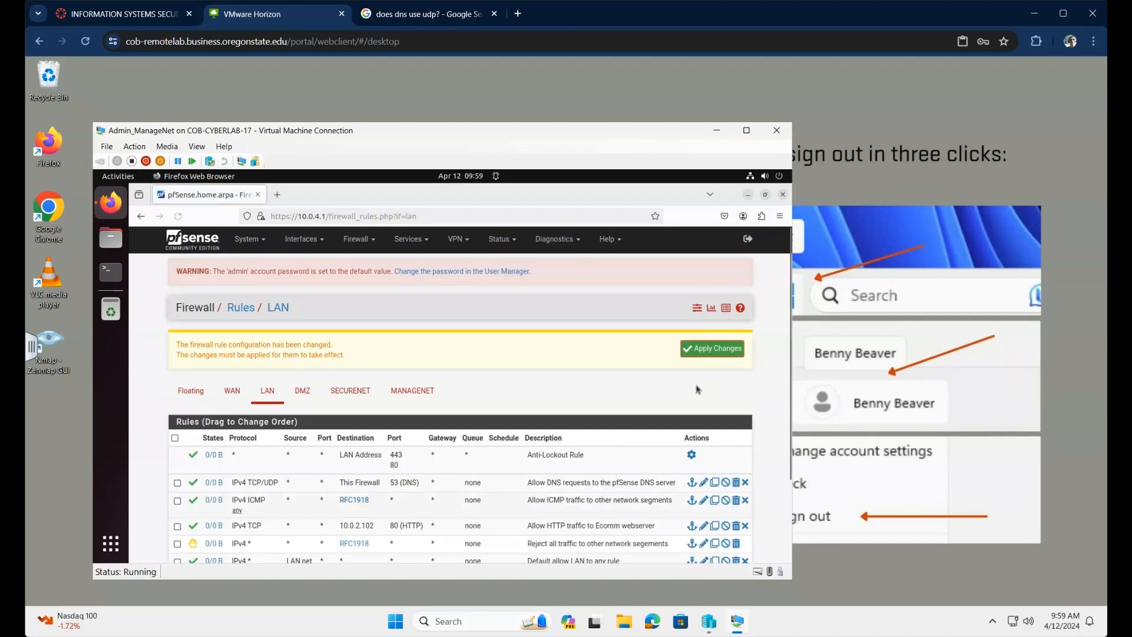
# Step: Apply the changes so the DNS (53) pass rule to This Firewall takes effect
pyautogui.click(714, 353)
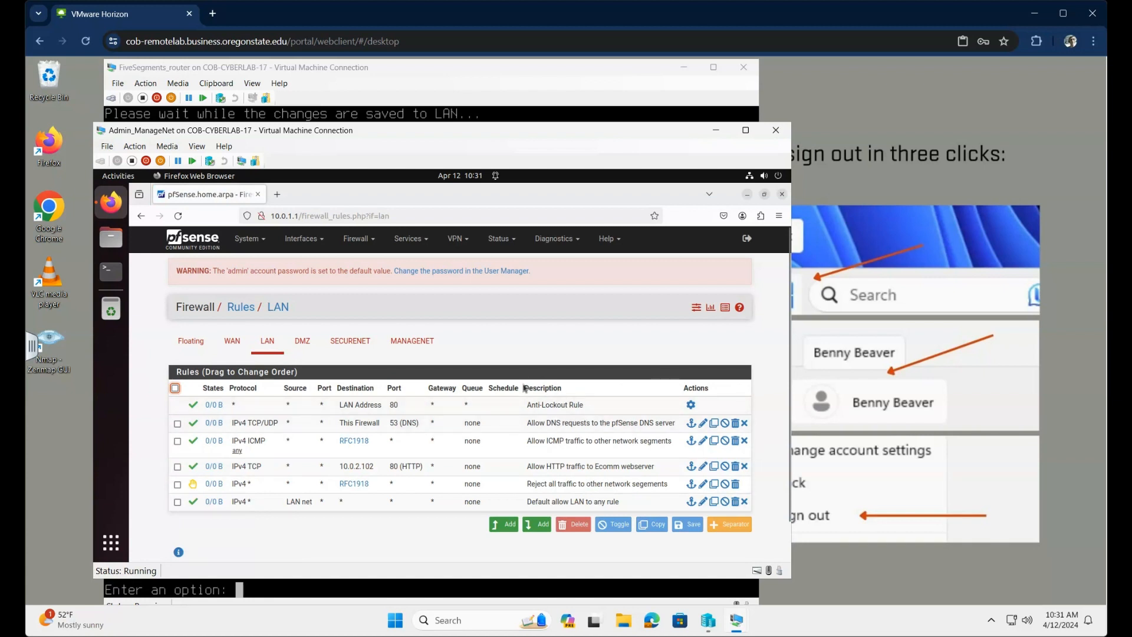
# Step: From the Anti-Lockout rule's gear, disable the webConfigurator anti-lockout rule and save Admin Access
pyautogui.click(690, 405)
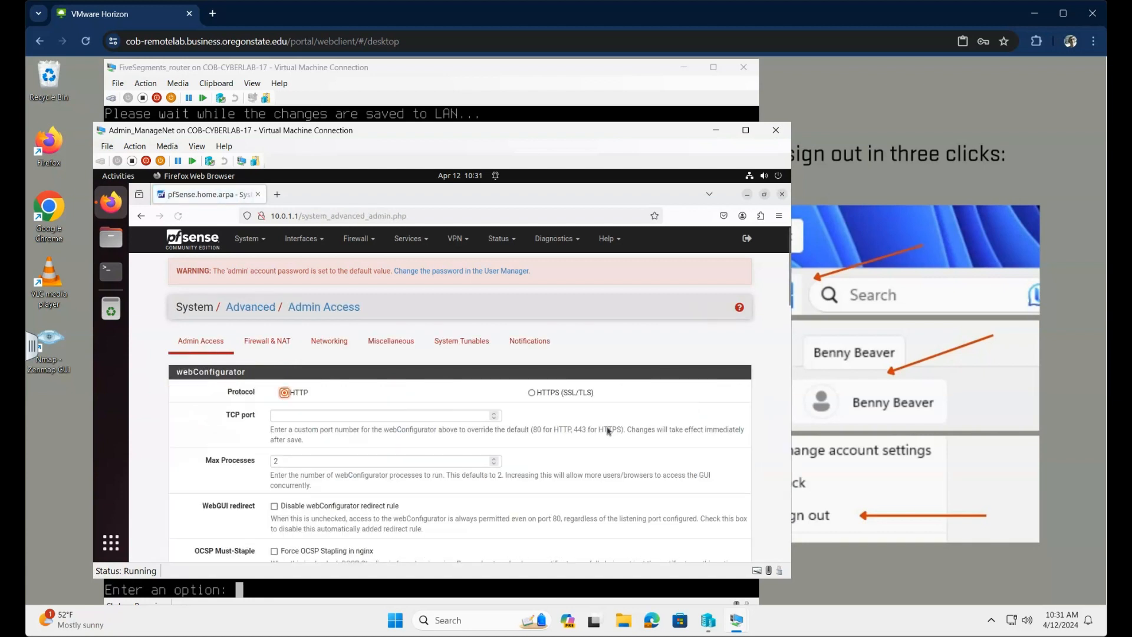
pyautogui.scroll(-5, 442, 461)
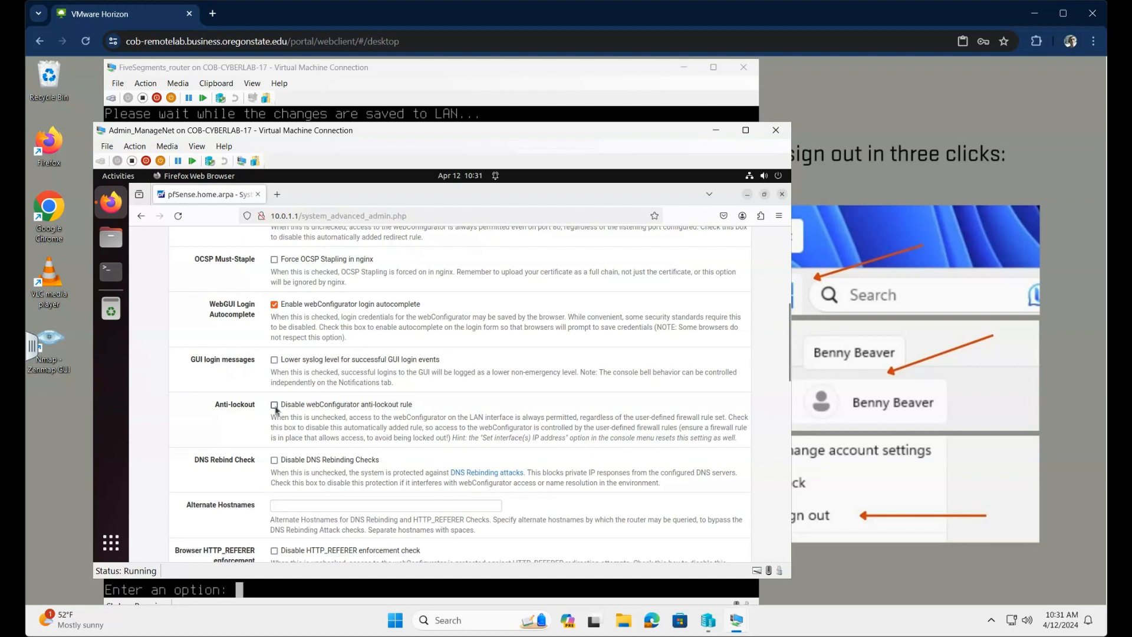
pyautogui.scroll(-4, 545, 446)
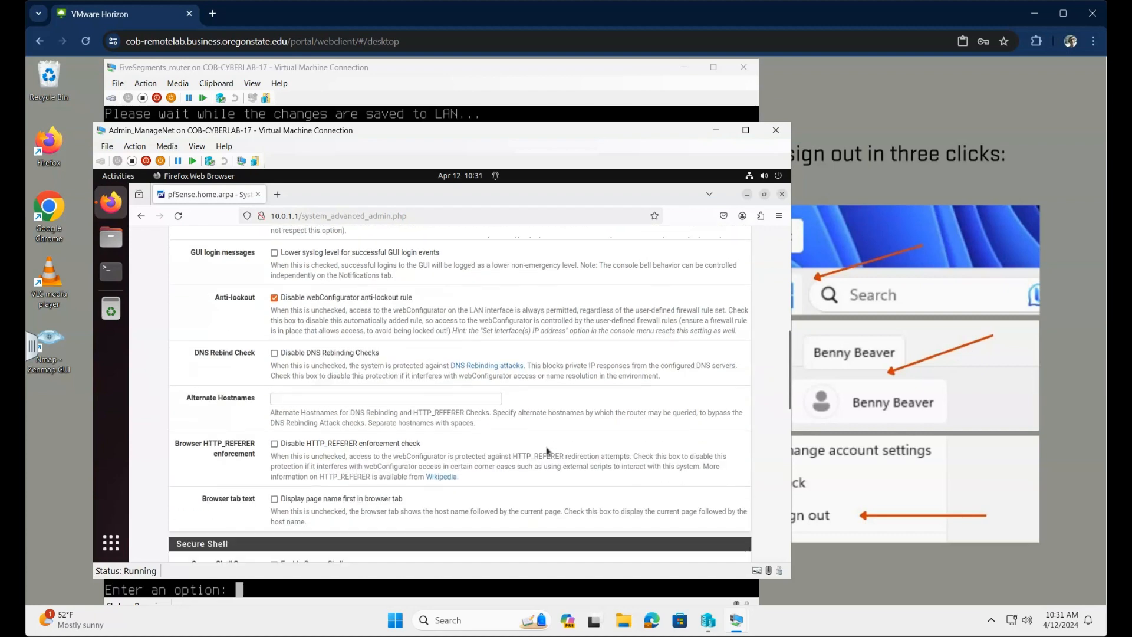
pyautogui.scroll(-8, 546, 452)
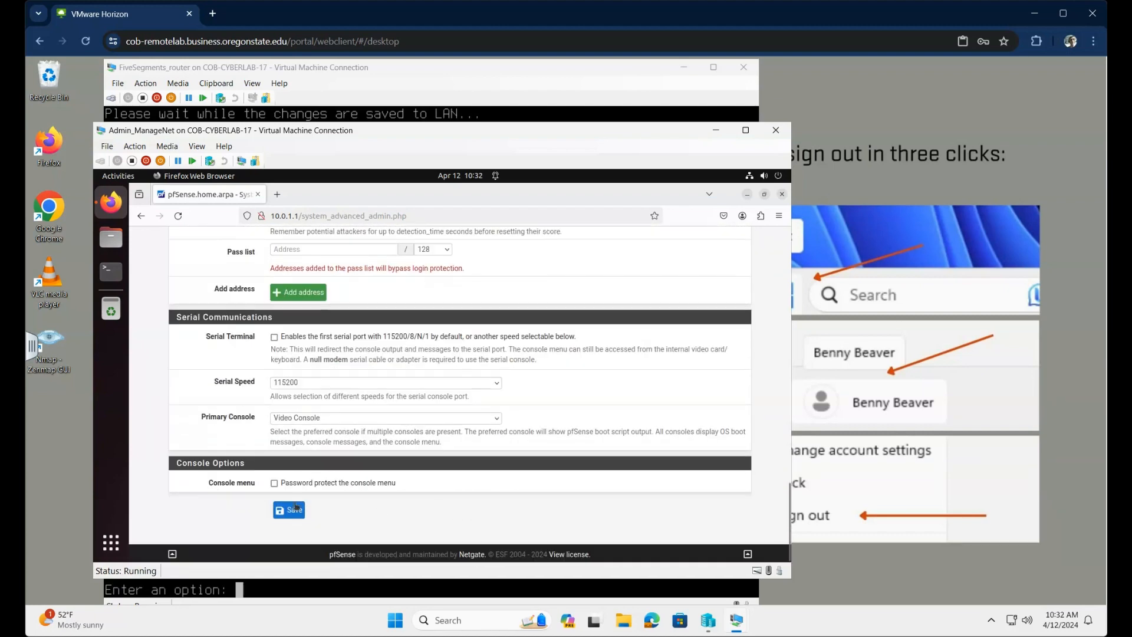
pyautogui.click(289, 507)
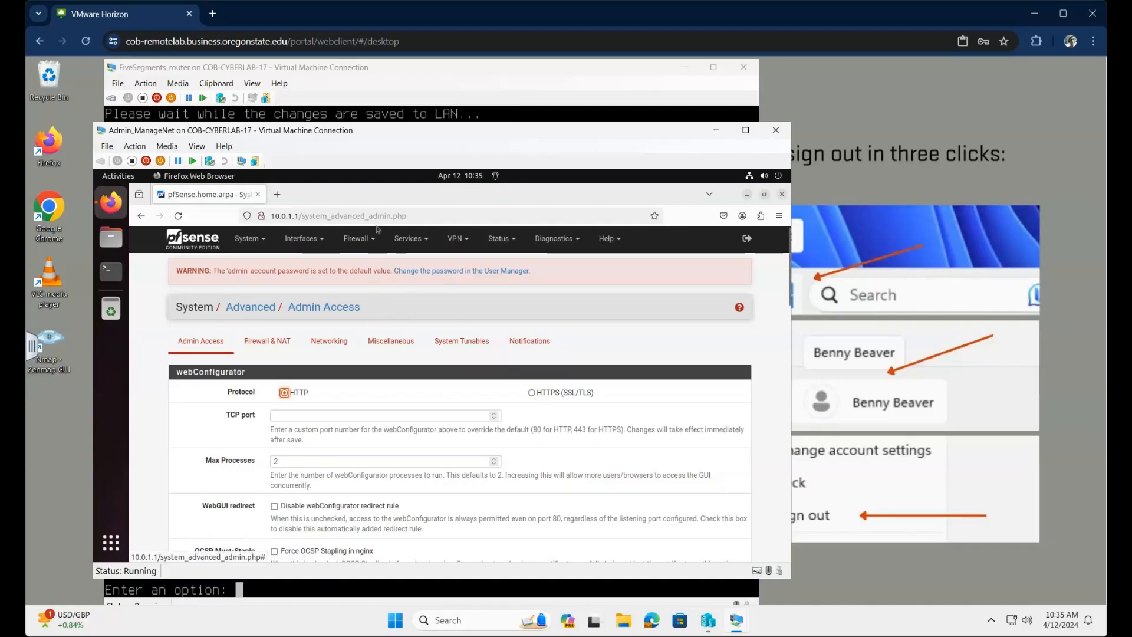
# Step: On the LAN firewall rules, select the DNS allow, reject-other-segments and default allow rules
pyautogui.click(357, 238)
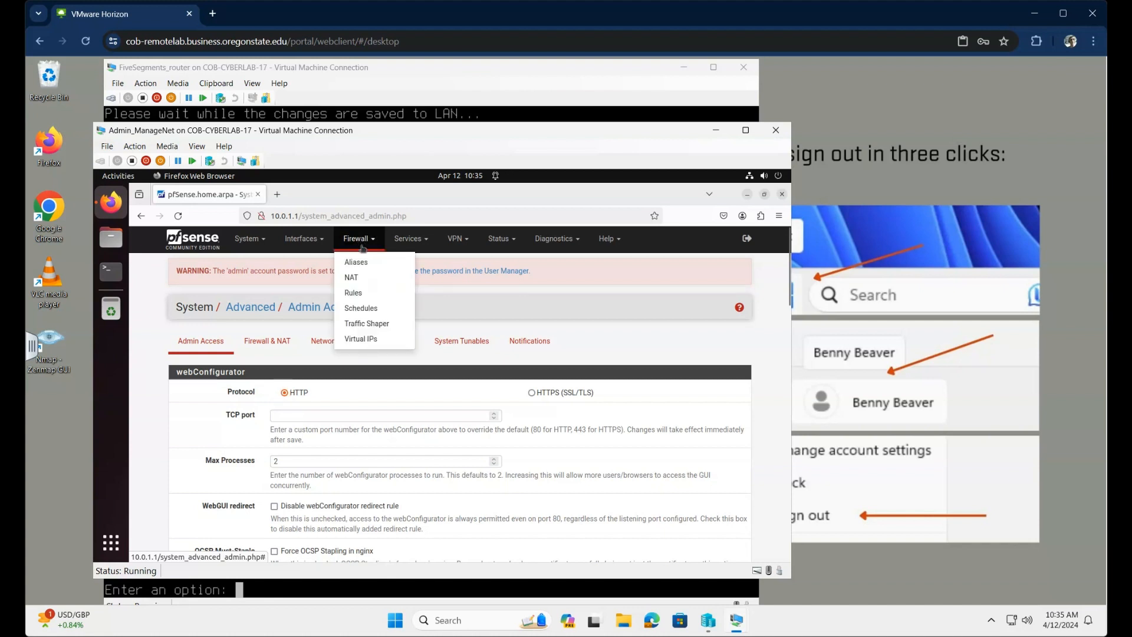
pyautogui.click(361, 293)
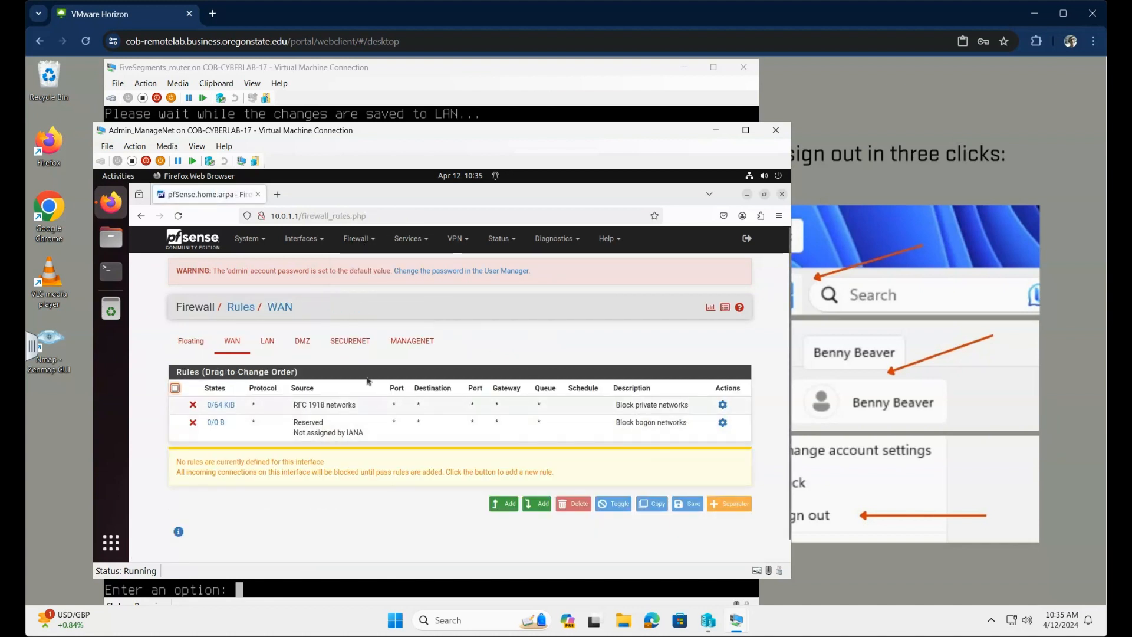
pyautogui.click(267, 344)
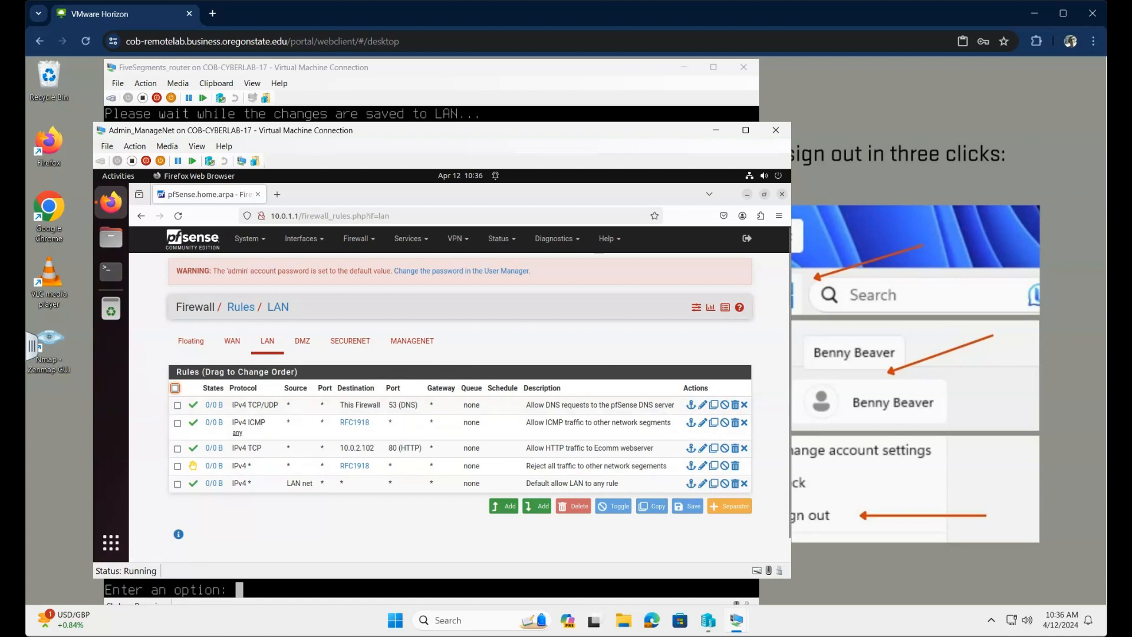
pyautogui.click(177, 406)
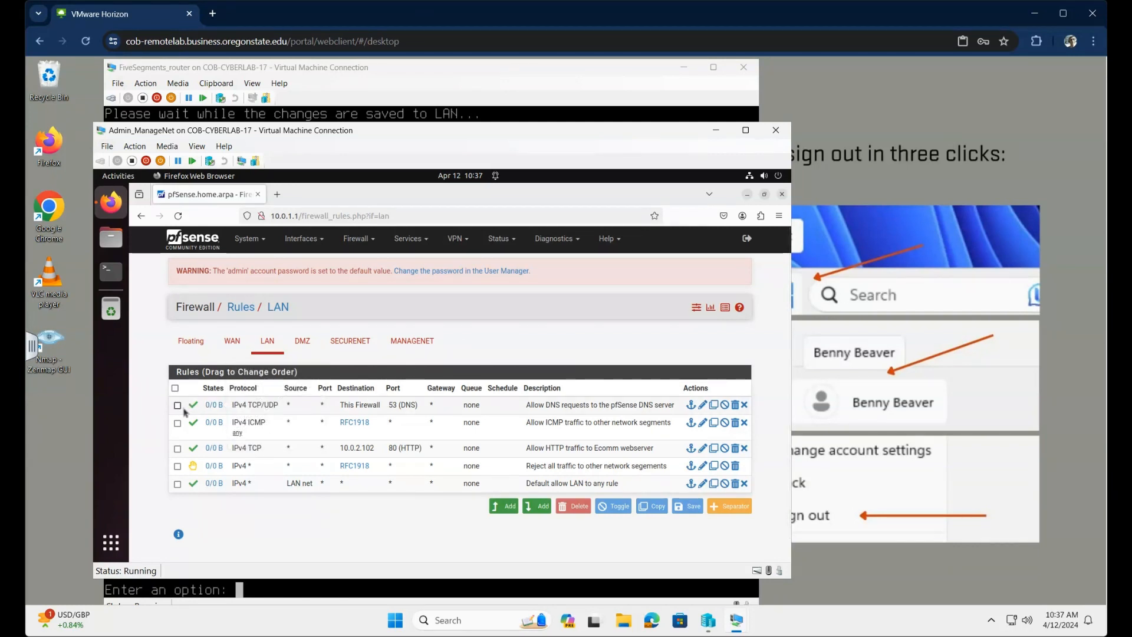
pyautogui.click(178, 467)
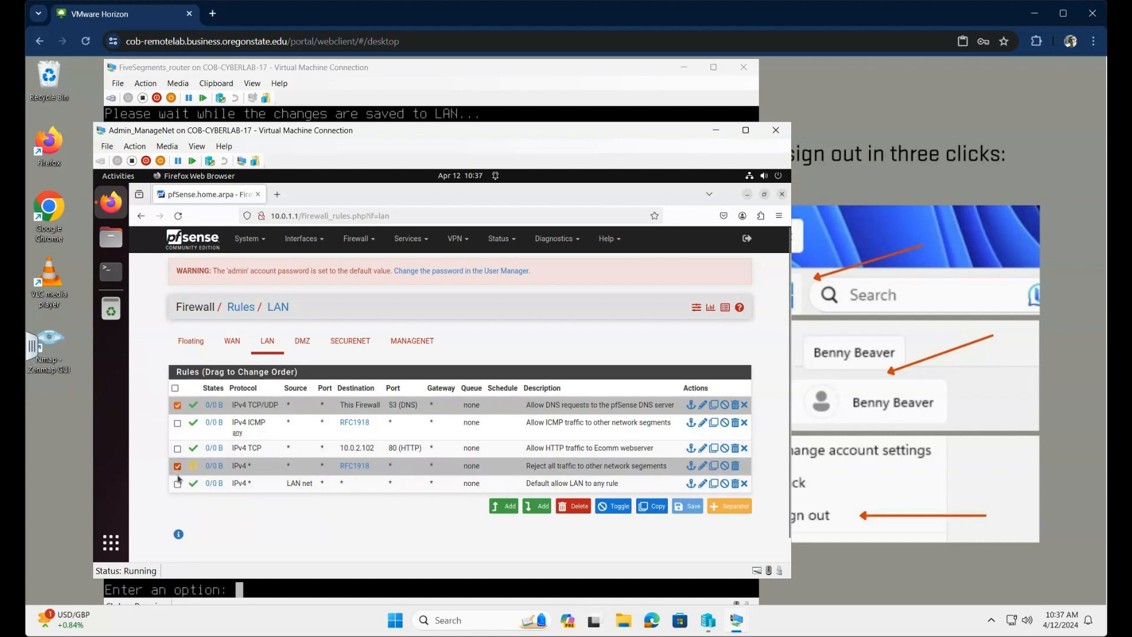
pyautogui.click(177, 484)
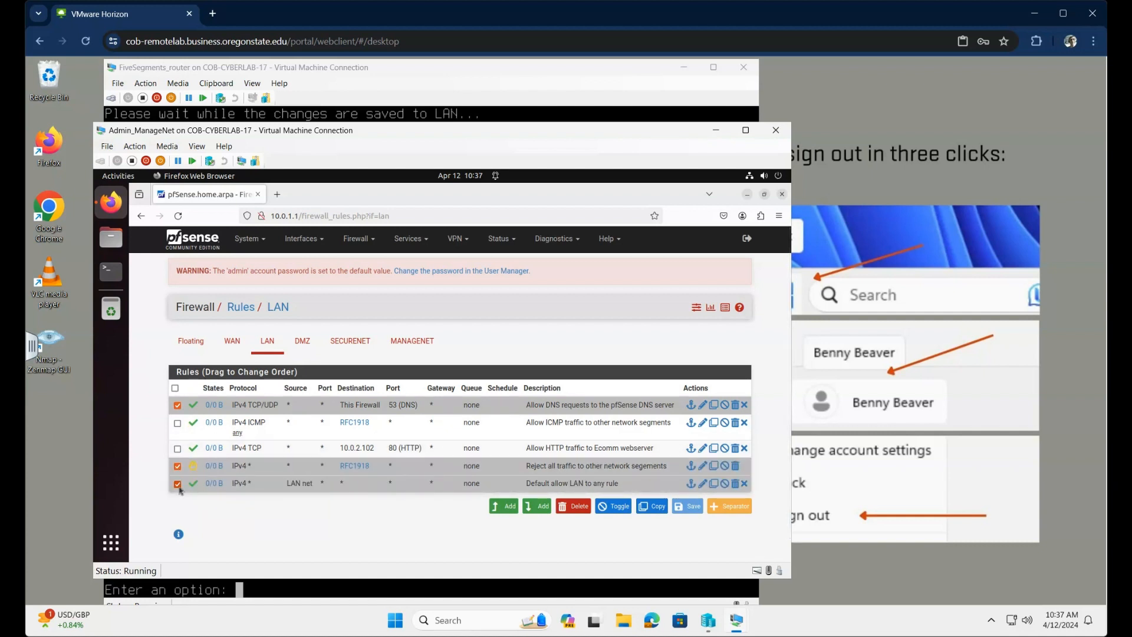
# Step: Copy the selected rules onto the SECURENET interface
pyautogui.click(658, 507)
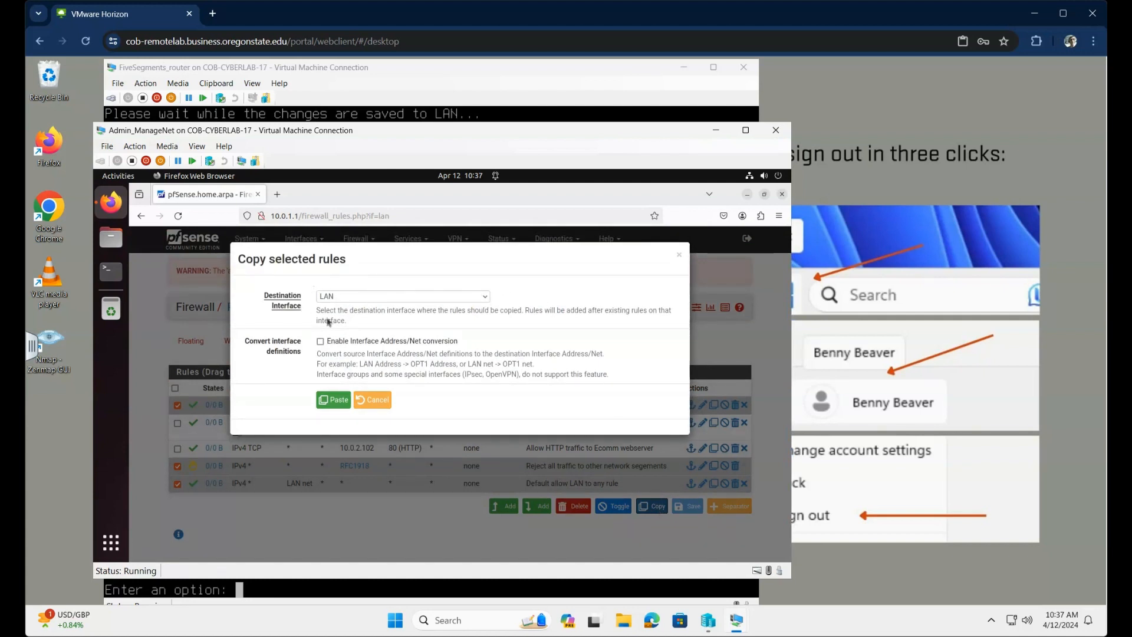
pyautogui.click(487, 298)
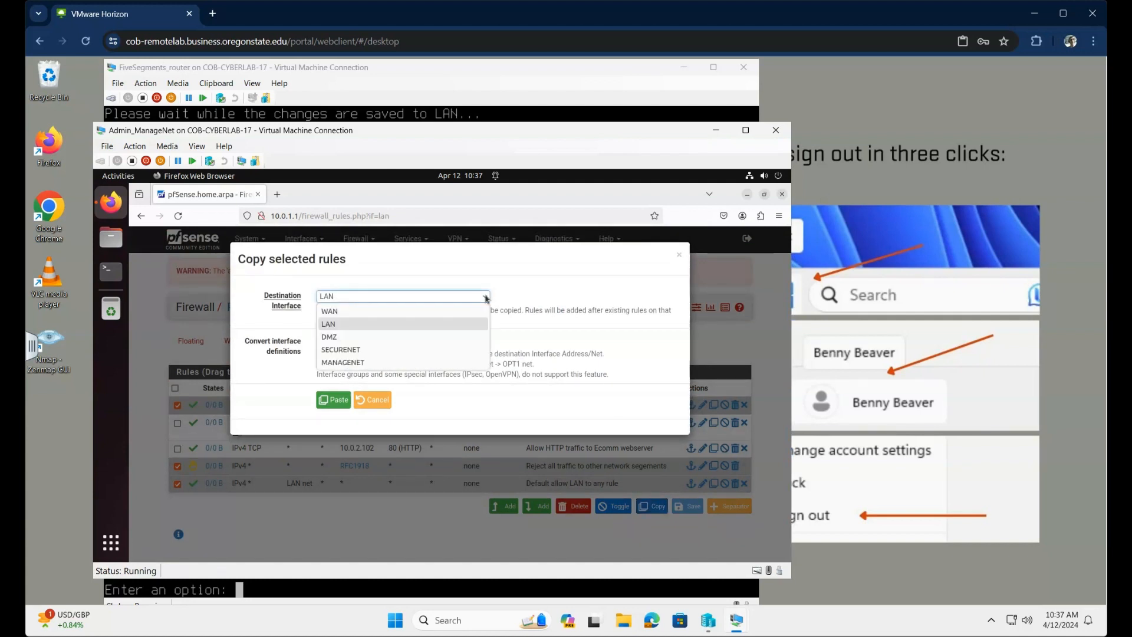
pyautogui.click(362, 352)
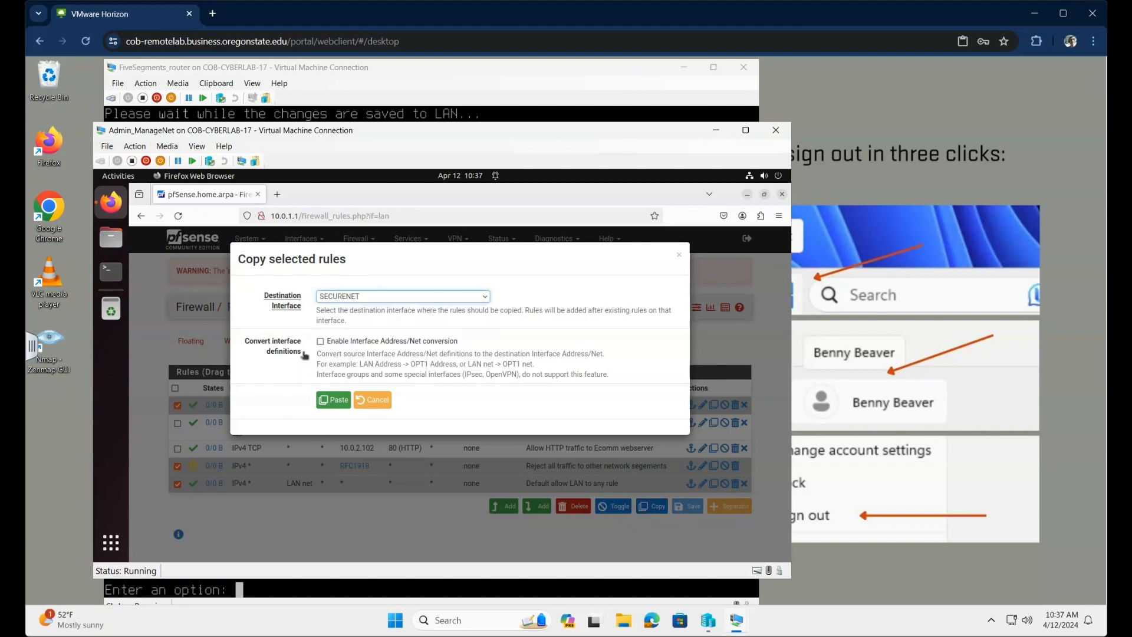
pyautogui.click(333, 401)
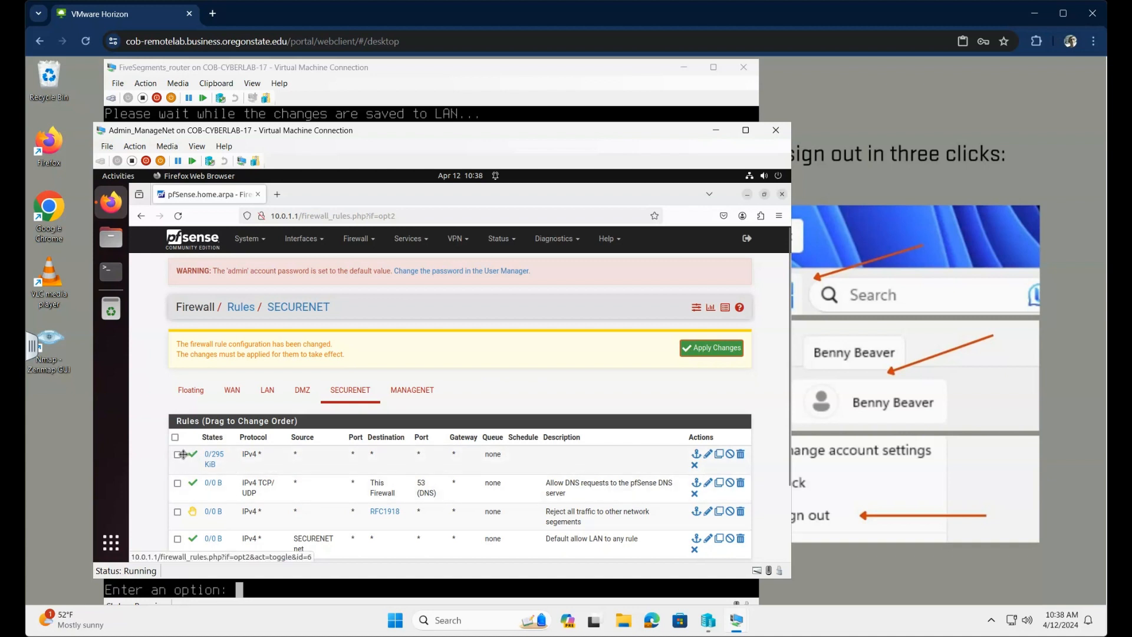
# Step: Delete the existing first SECURENET rule
pyautogui.click(258, 457)
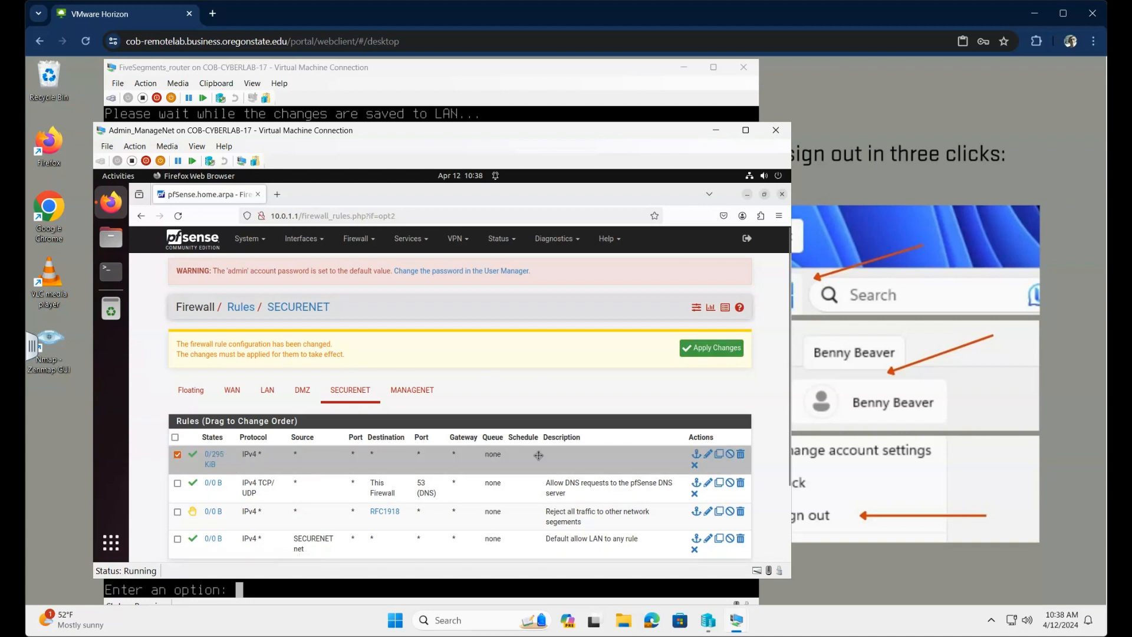
pyautogui.scroll(-3, 598, 474)
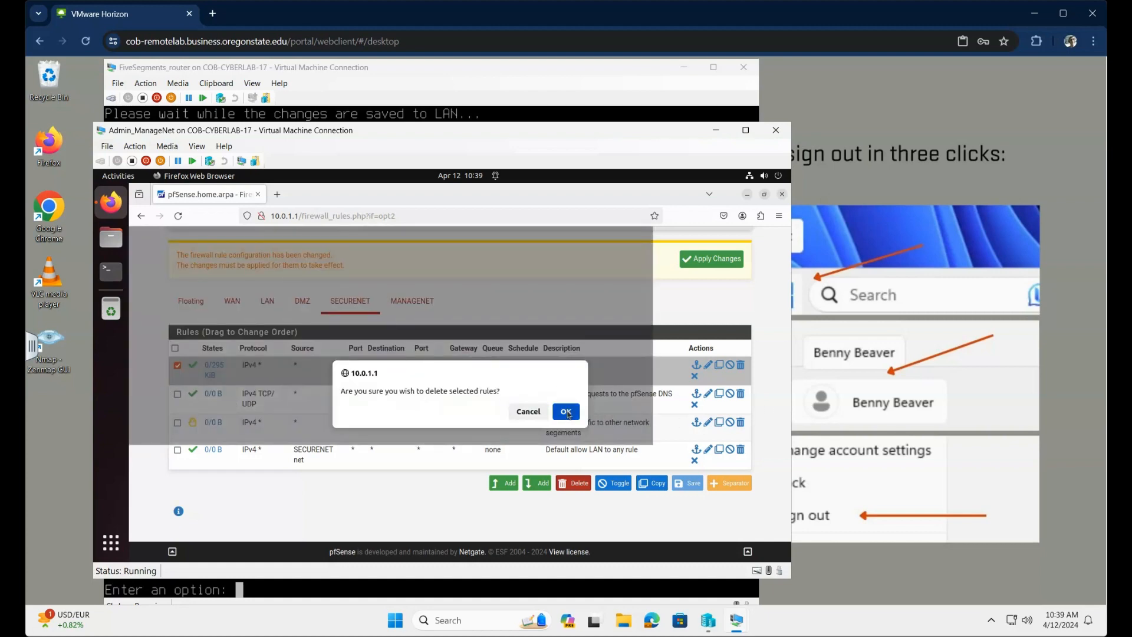
pyautogui.click(566, 413)
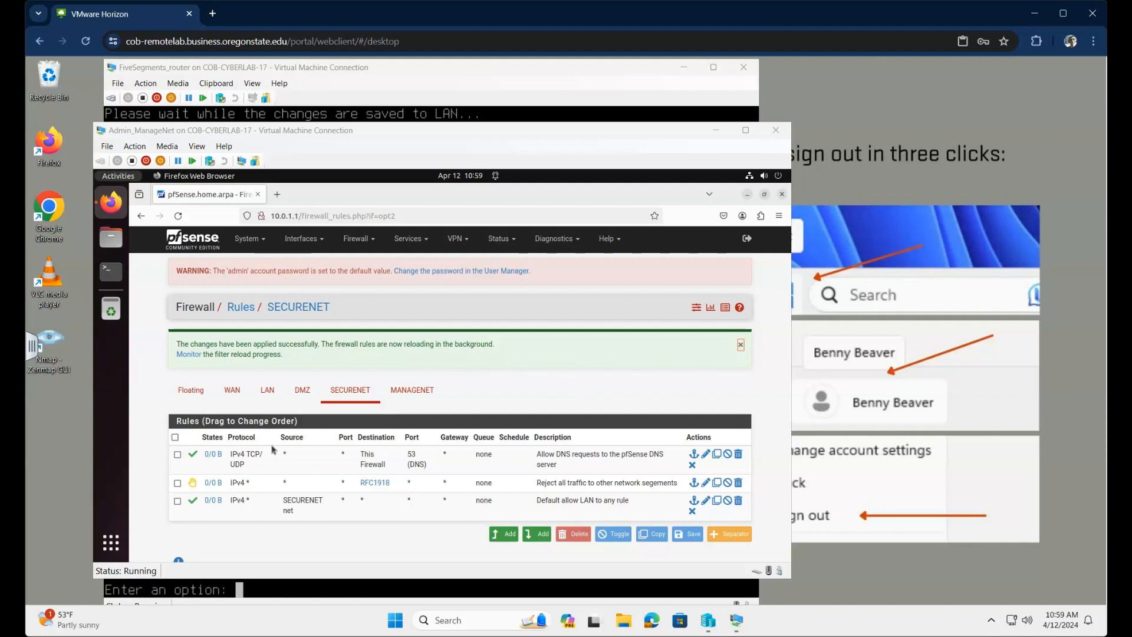
# Step: Mark the SECURENET DNS allow, RFC1918 reject and default allow rules
pyautogui.click(178, 455)
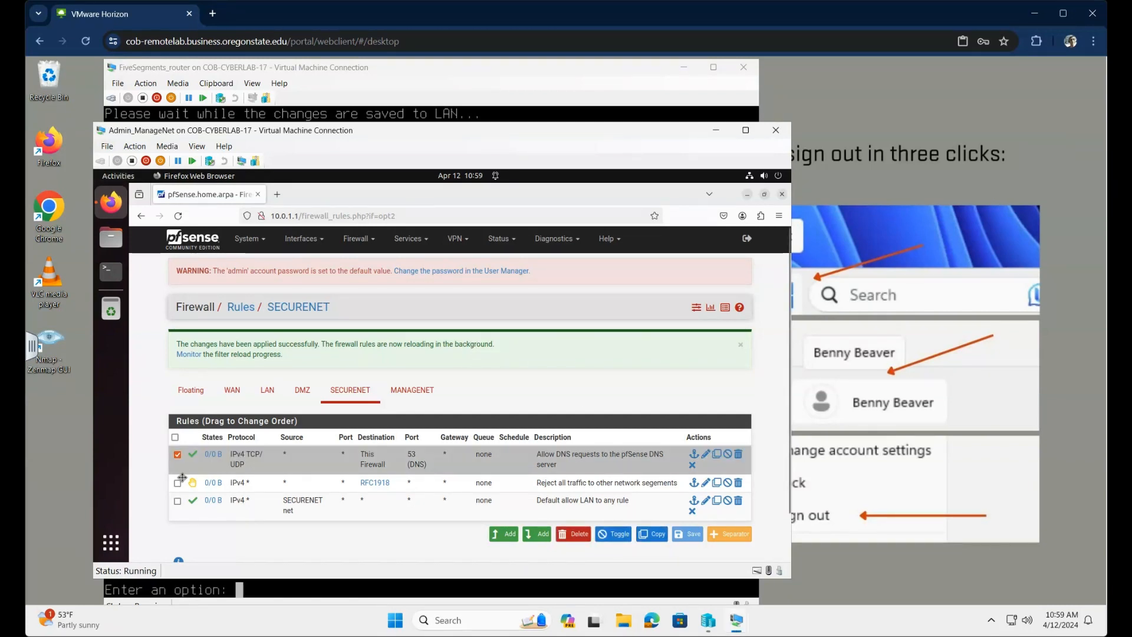
pyautogui.click(178, 484)
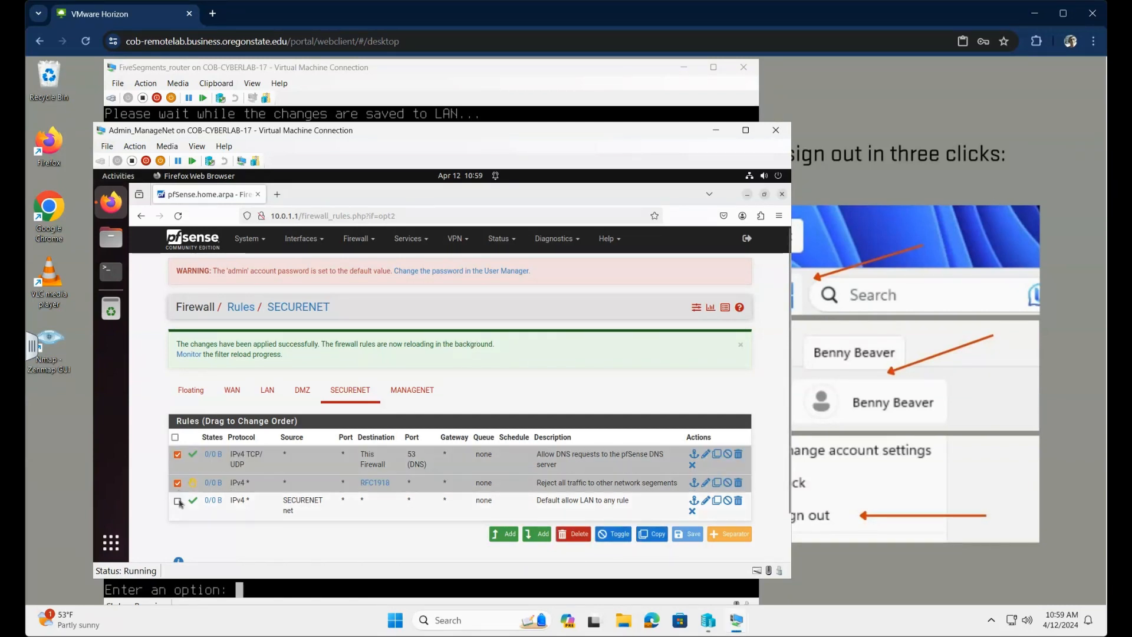
pyautogui.click(177, 502)
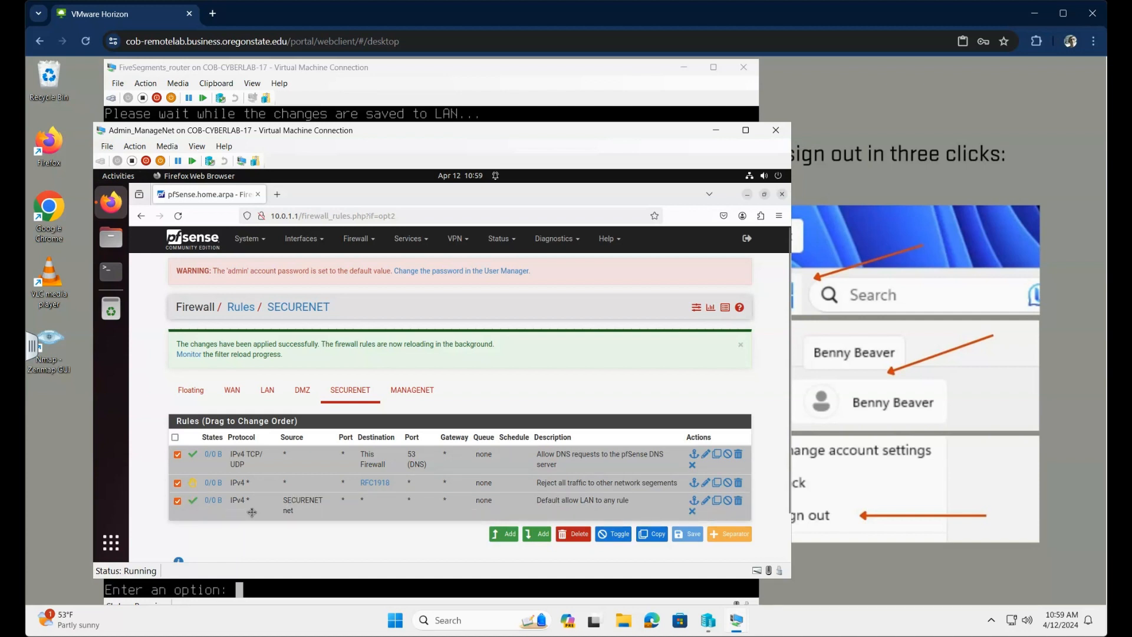
# Step: Copy the marked rules onto the DMZ interface
pyautogui.click(660, 540)
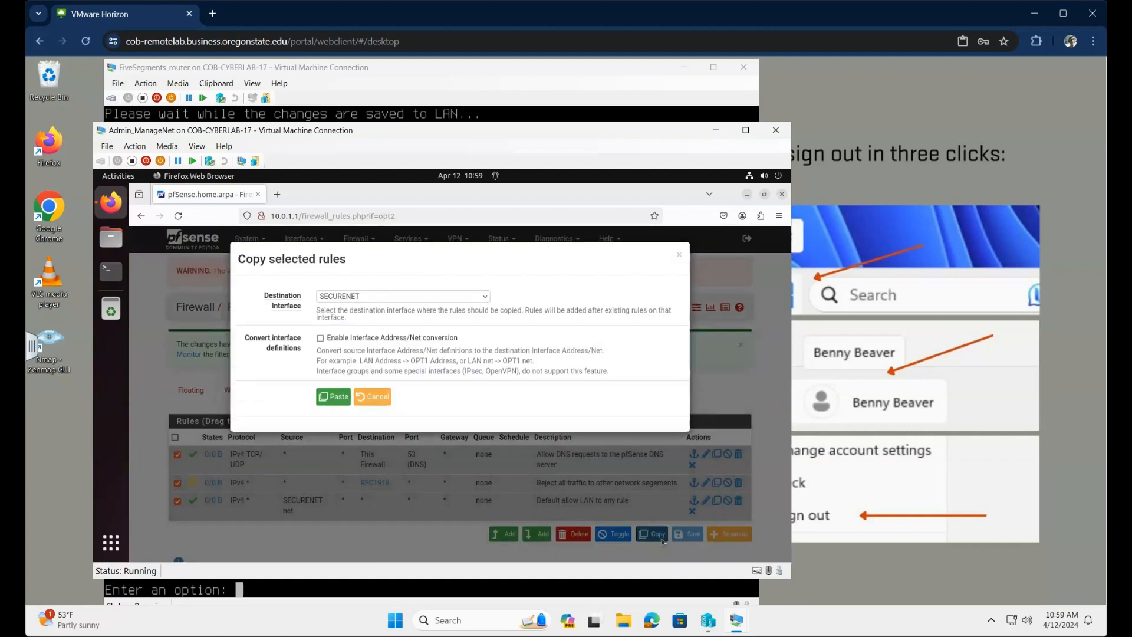
pyautogui.click(486, 299)
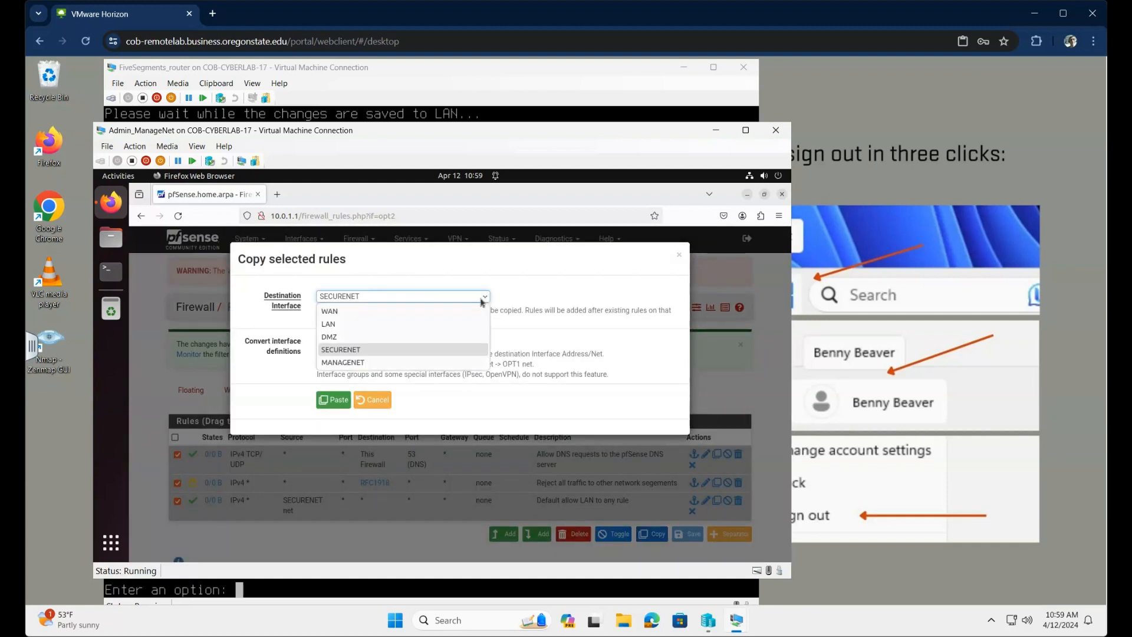
pyautogui.click(349, 340)
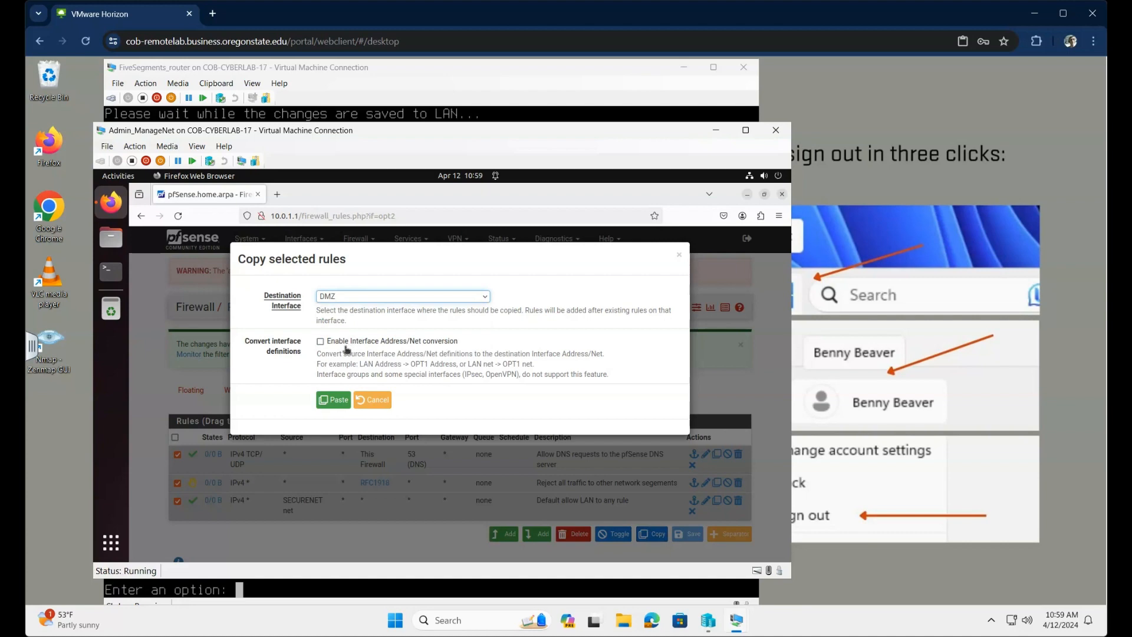
pyautogui.click(339, 404)
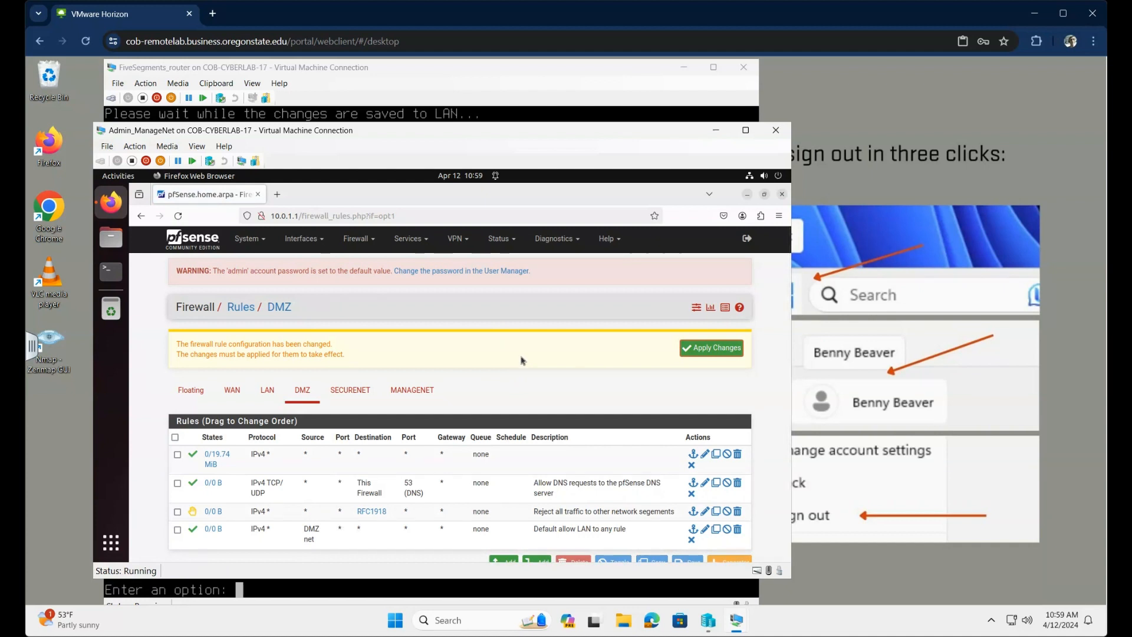
# Step: Delete the old allow-all rule from the DMZ
pyautogui.click(177, 455)
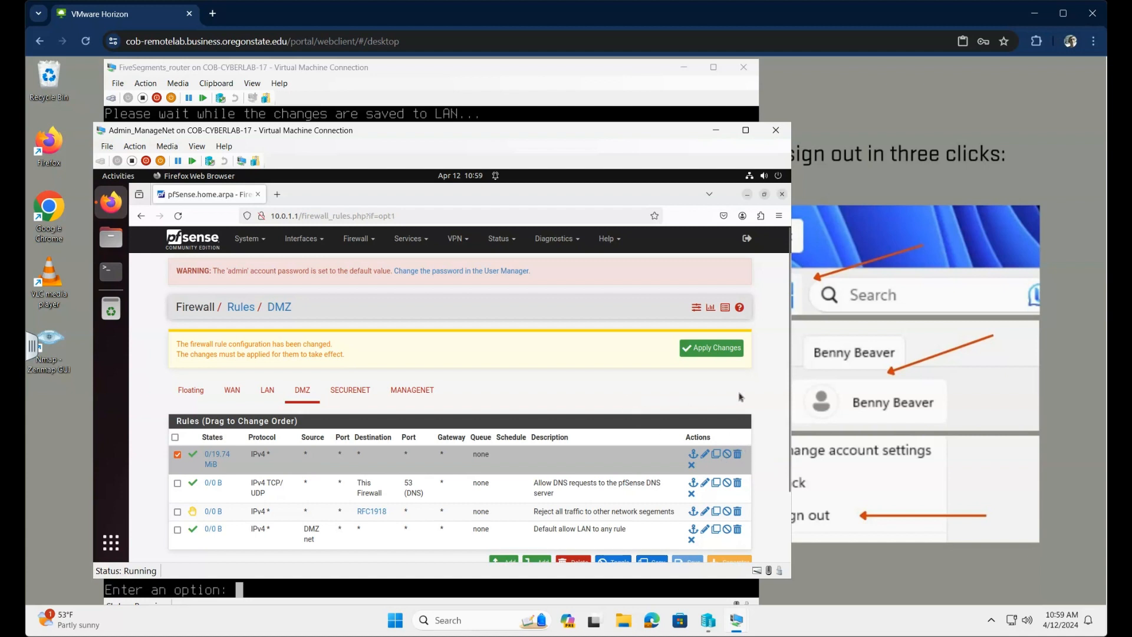
pyautogui.scroll(-3, 696, 416)
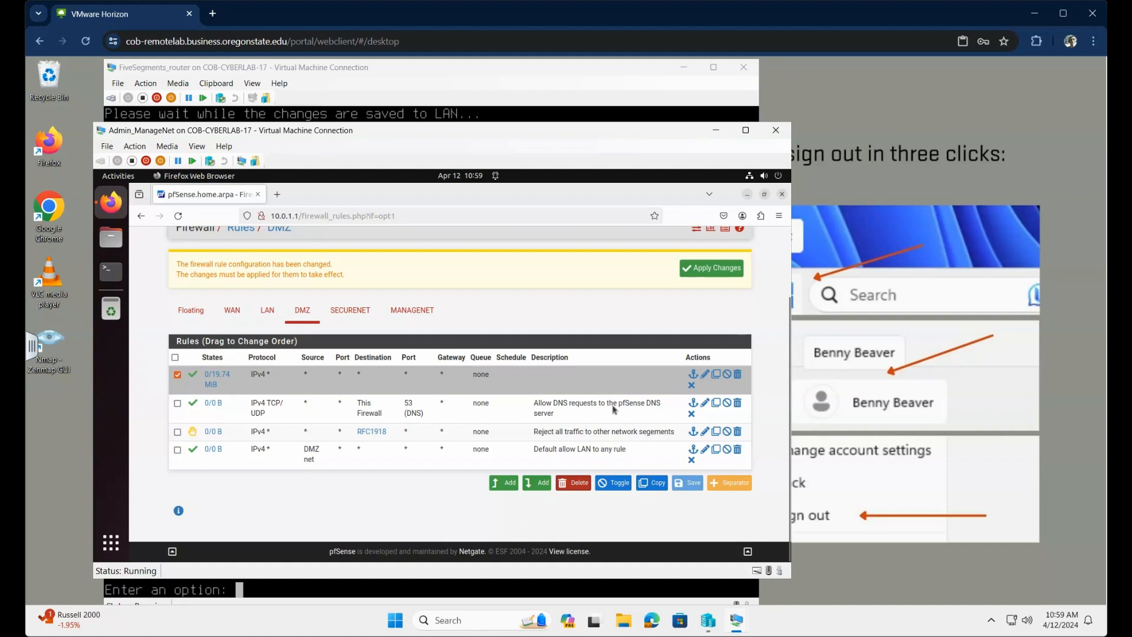
pyautogui.click(573, 482)
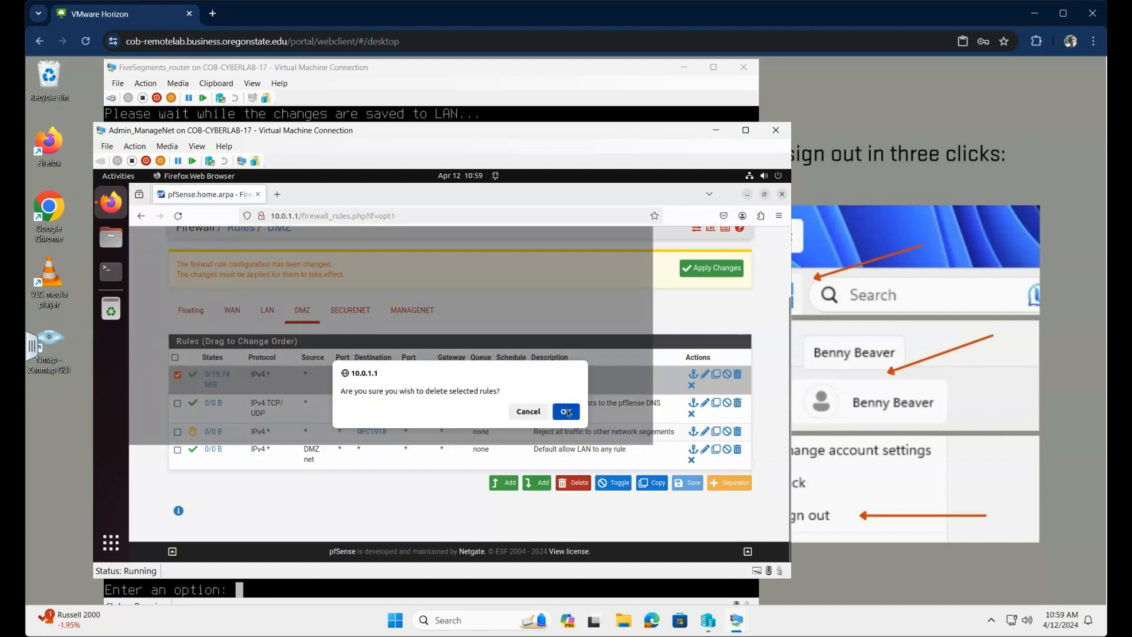
pyautogui.click(566, 413)
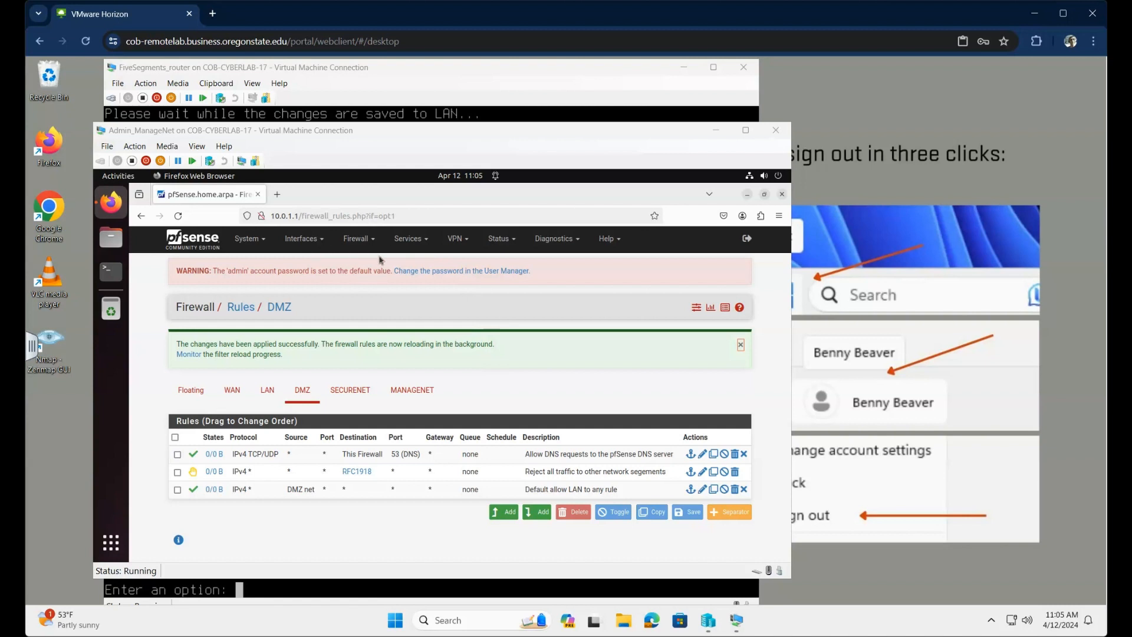
# Step: Review the MANAGENET firewall rules in pfSense
pyautogui.click(371, 240)
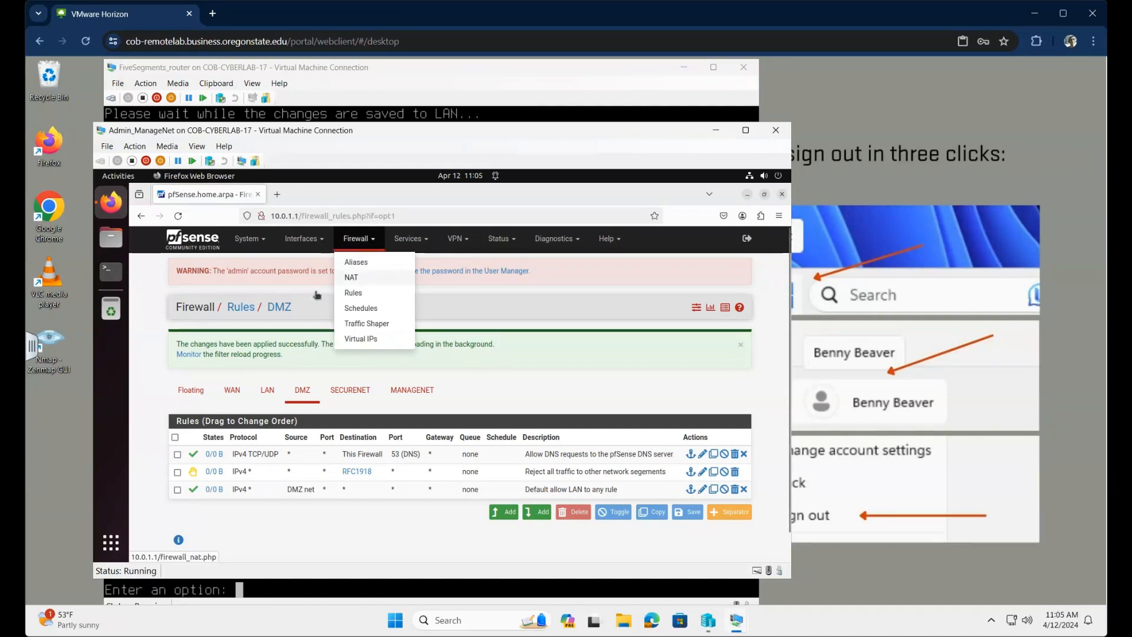
pyautogui.click(362, 295)
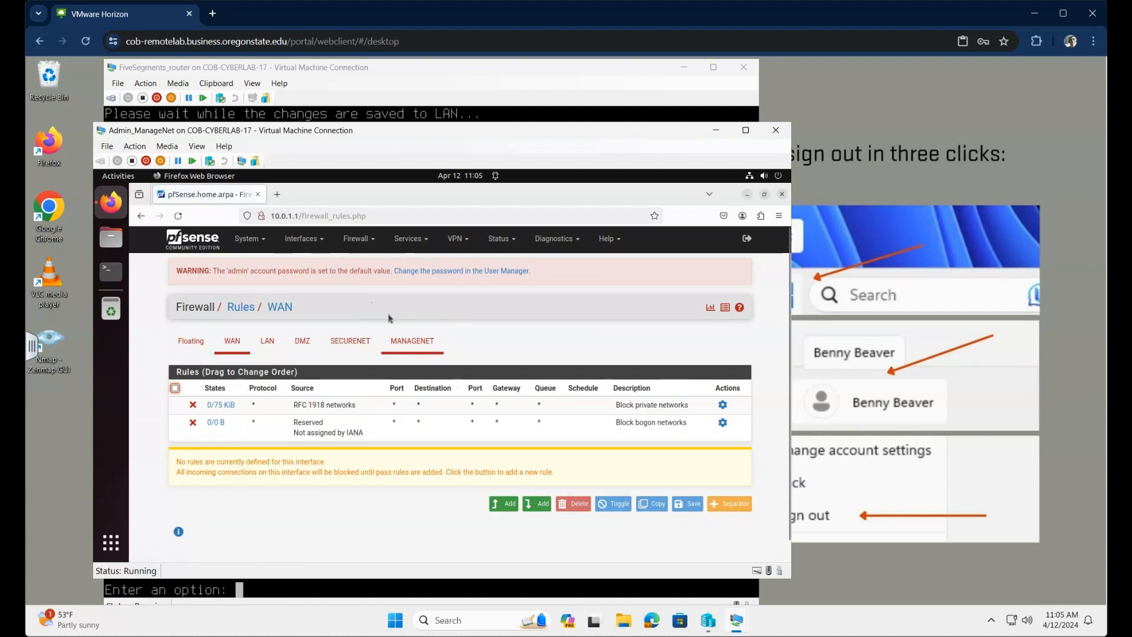
pyautogui.click(429, 344)
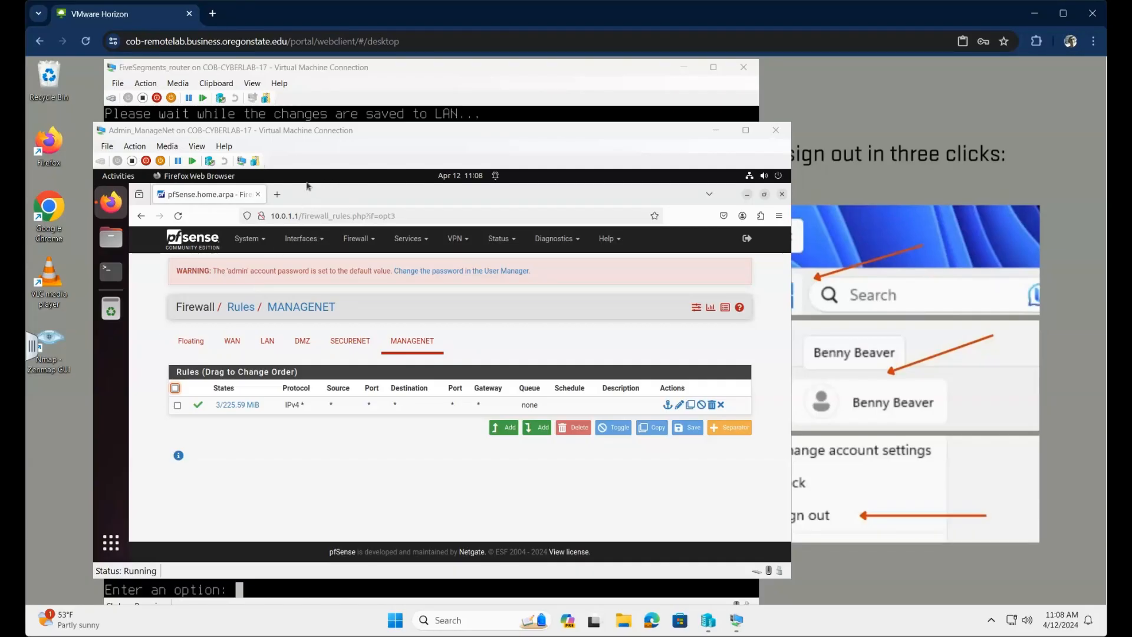
# Step: Load 10.0.2.102 in a new browser tab
pyautogui.click(277, 195)
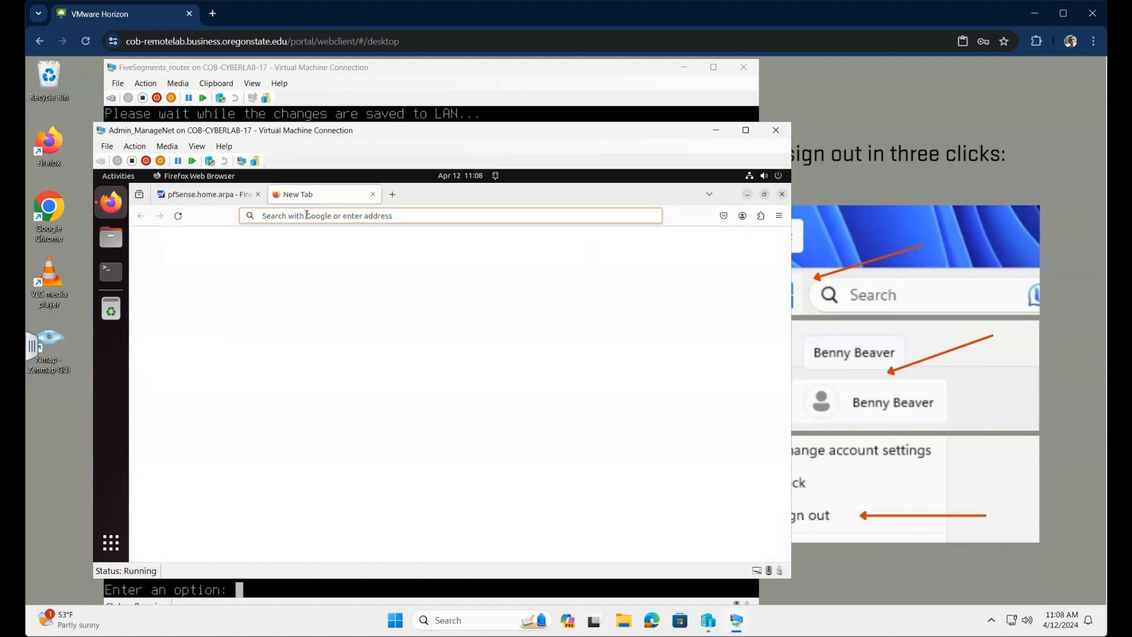
pyautogui.write('10.')
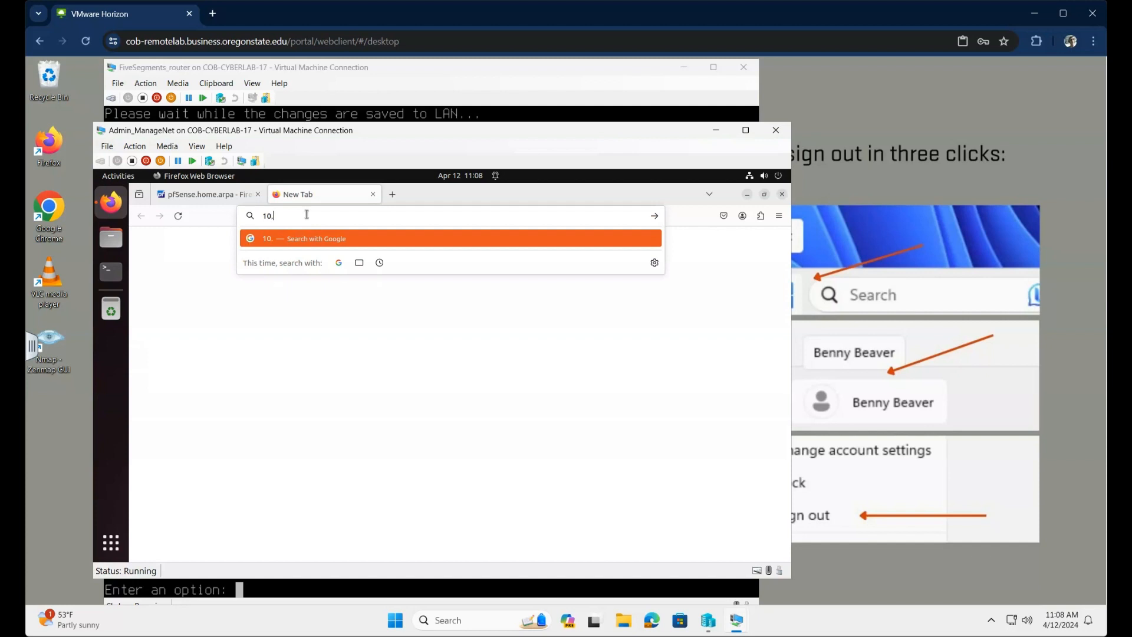
pyautogui.write('0.2.102')
pyautogui.press('Return')
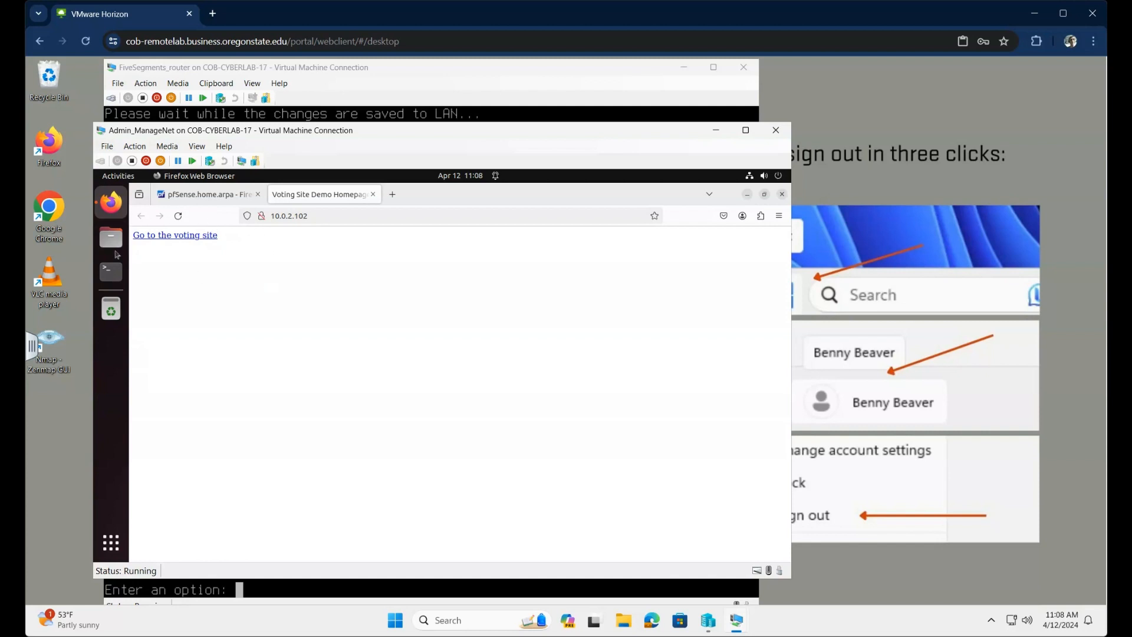
# Step: Go to the voting site and view the Vote page's HTML source
pyautogui.click(169, 239)
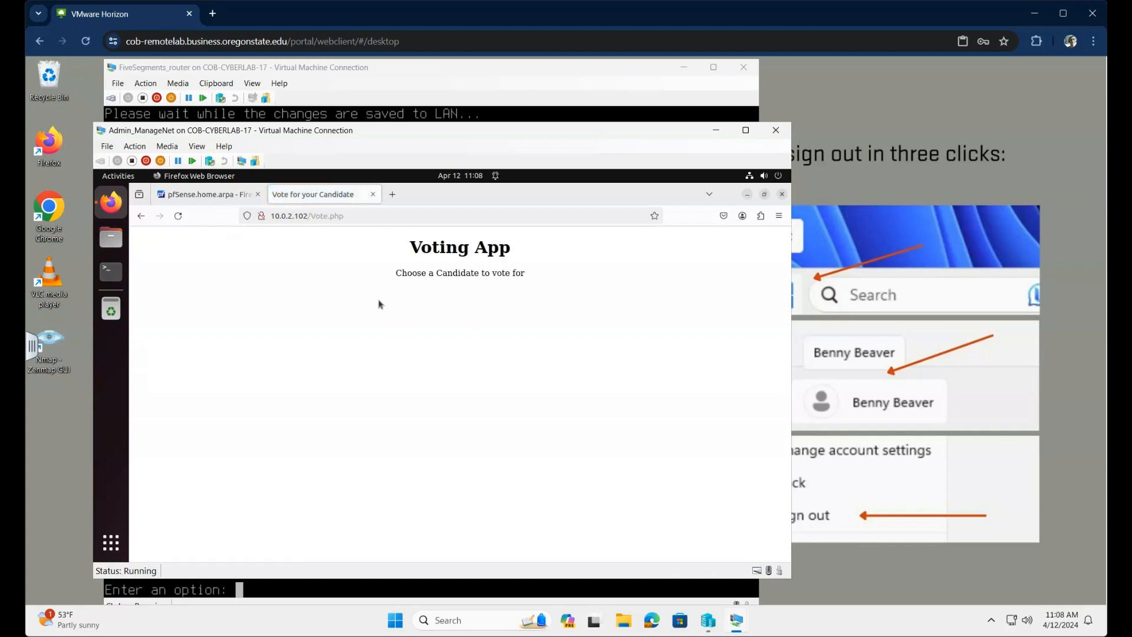
pyautogui.rightClick(272, 275)
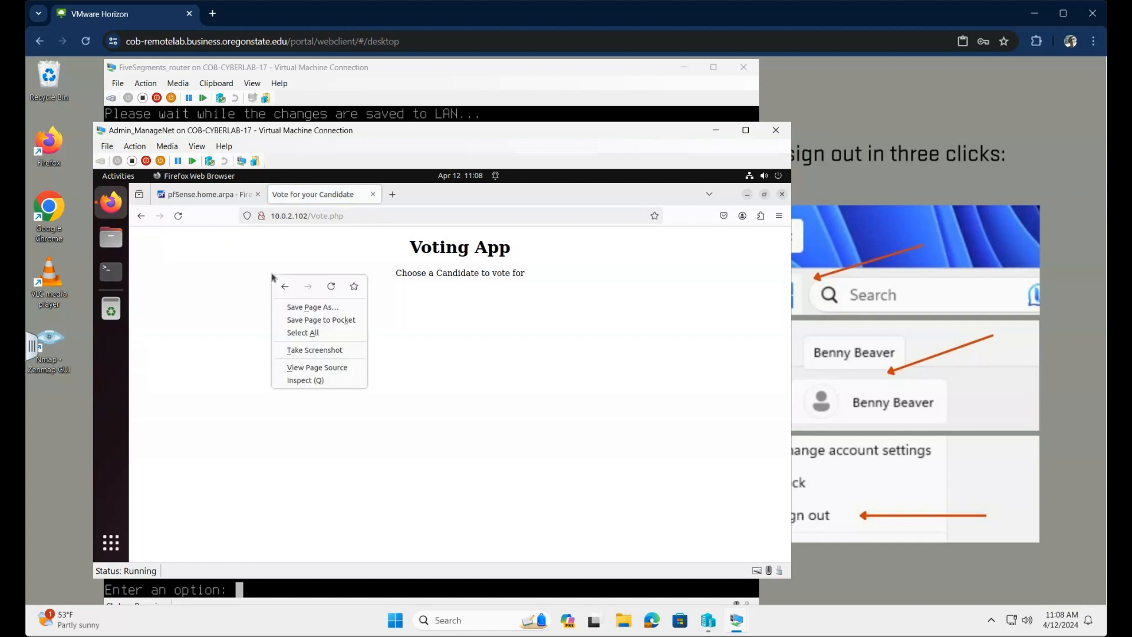
pyautogui.click(314, 368)
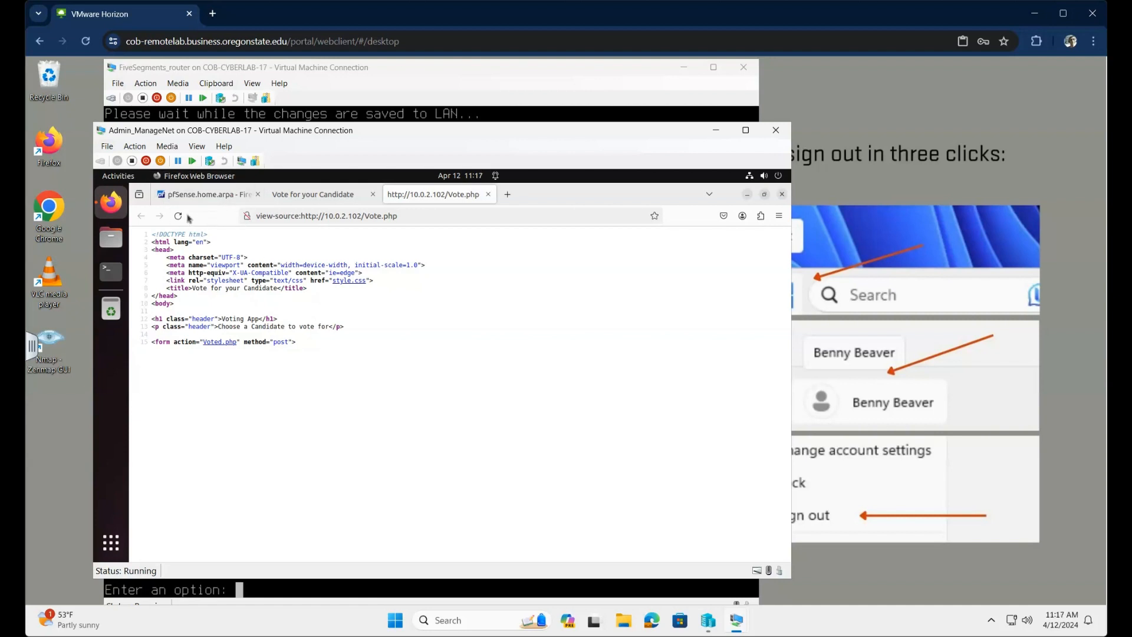
# Step: Return to pfSense's DMZ firewall rules and mark the RFC1918 reject rule
pyautogui.click(199, 196)
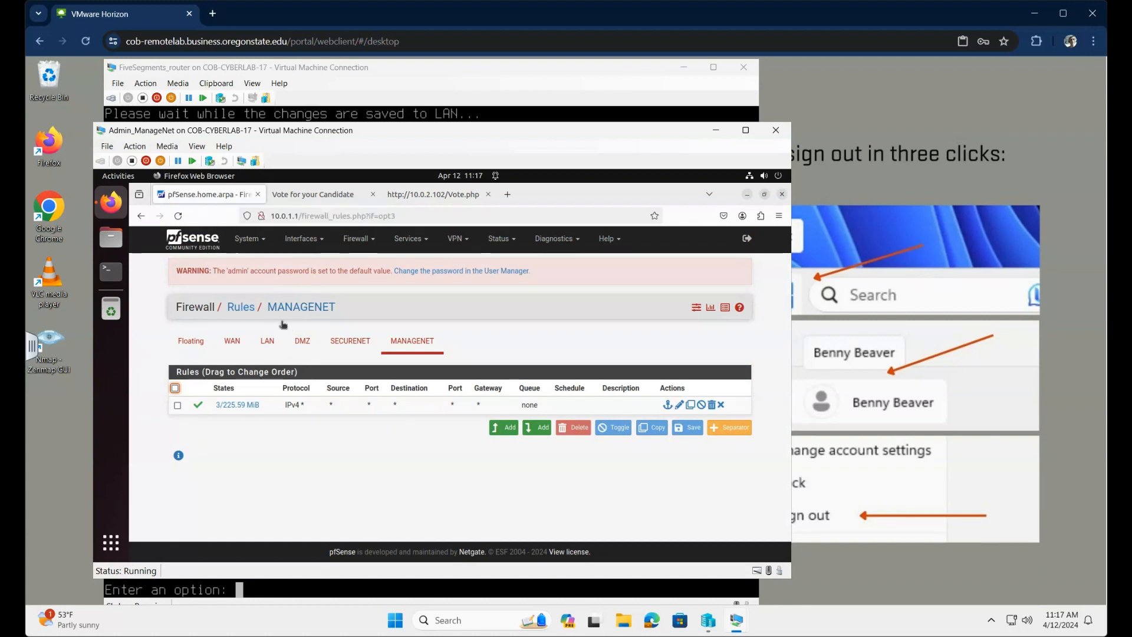
pyautogui.click(306, 345)
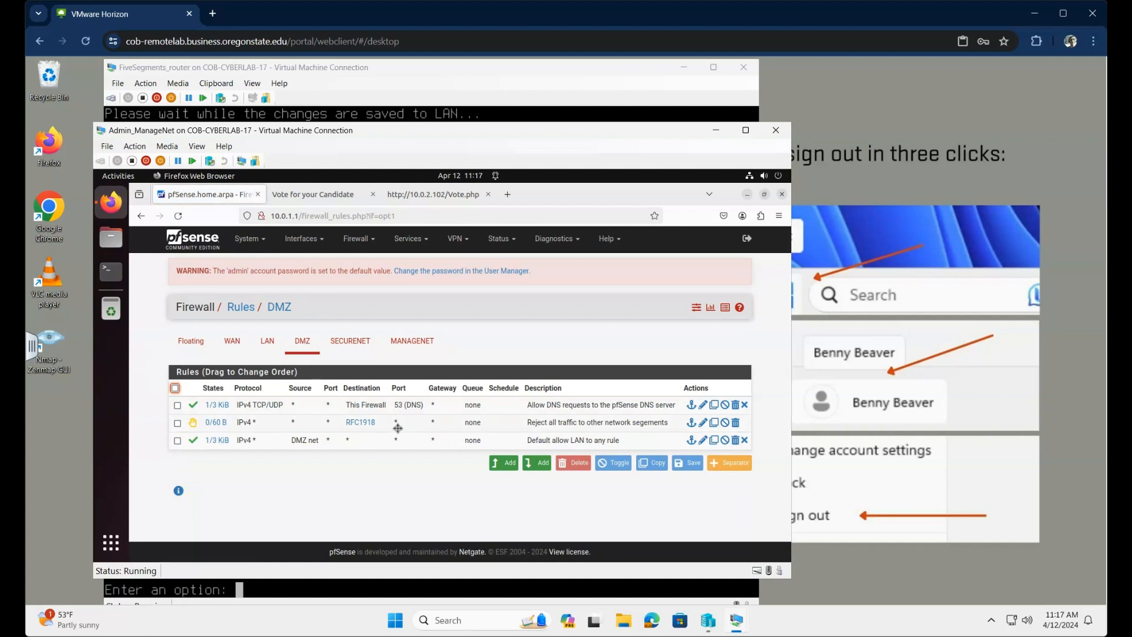
pyautogui.moveTo(356, 423)
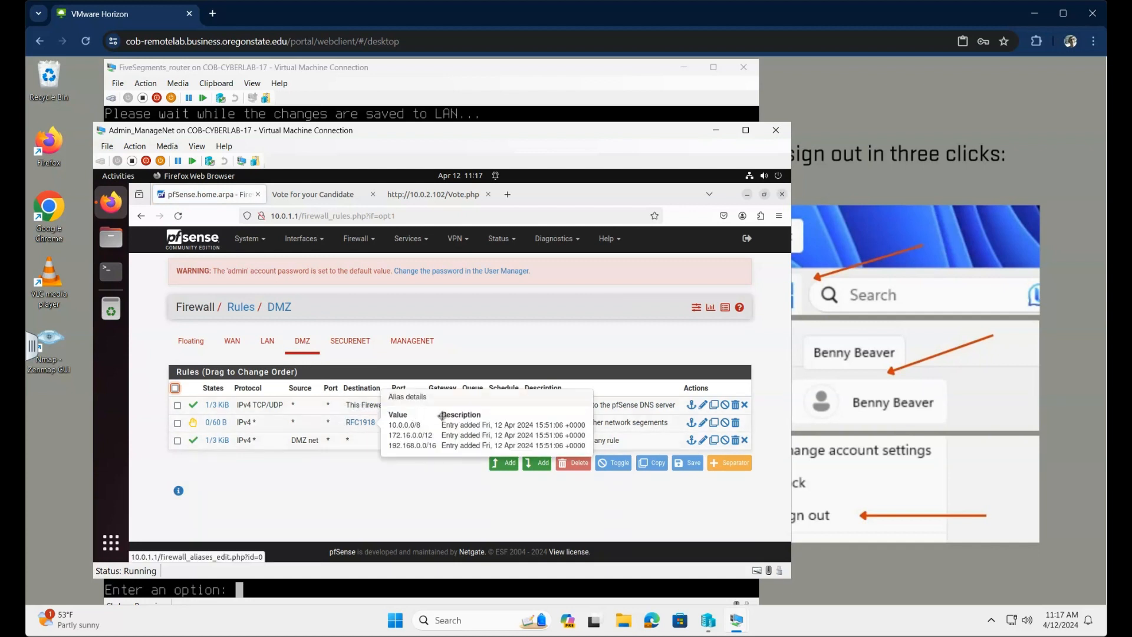
pyautogui.click(177, 423)
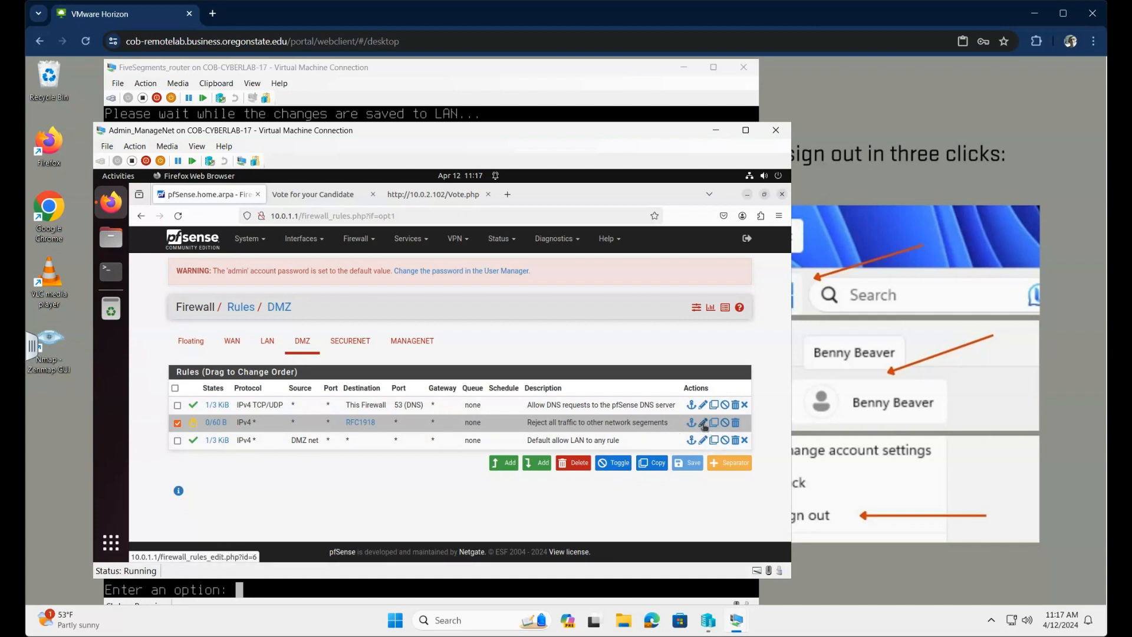
# Step: Turn on packet logging for the DMZ RFC1918 reject rule and save it
pyautogui.click(703, 423)
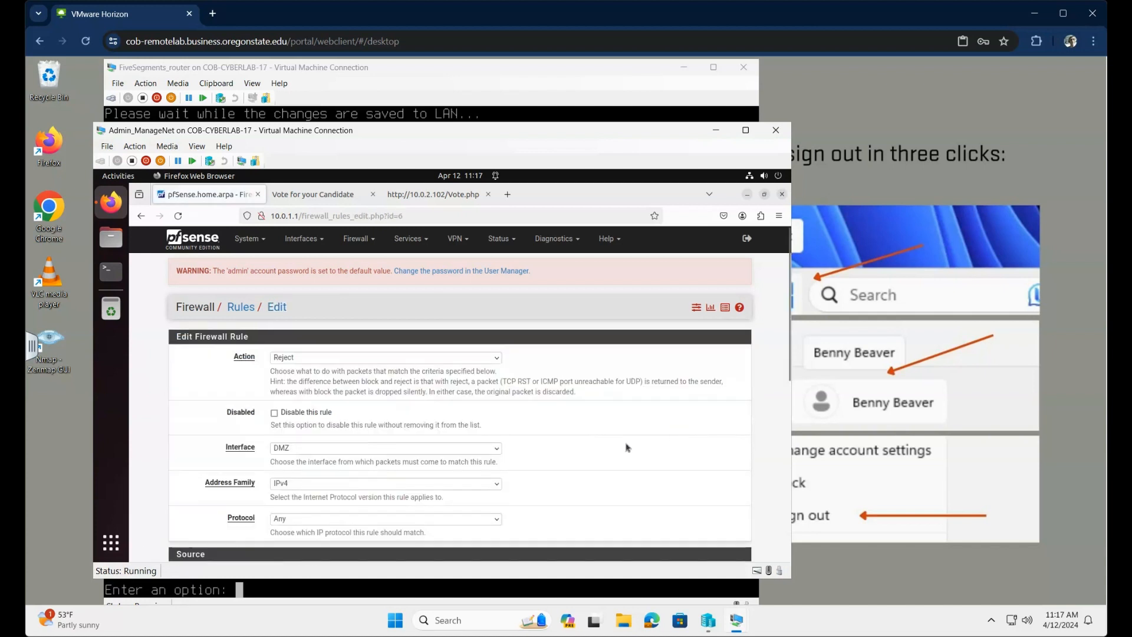
pyautogui.scroll(-6, 486, 442)
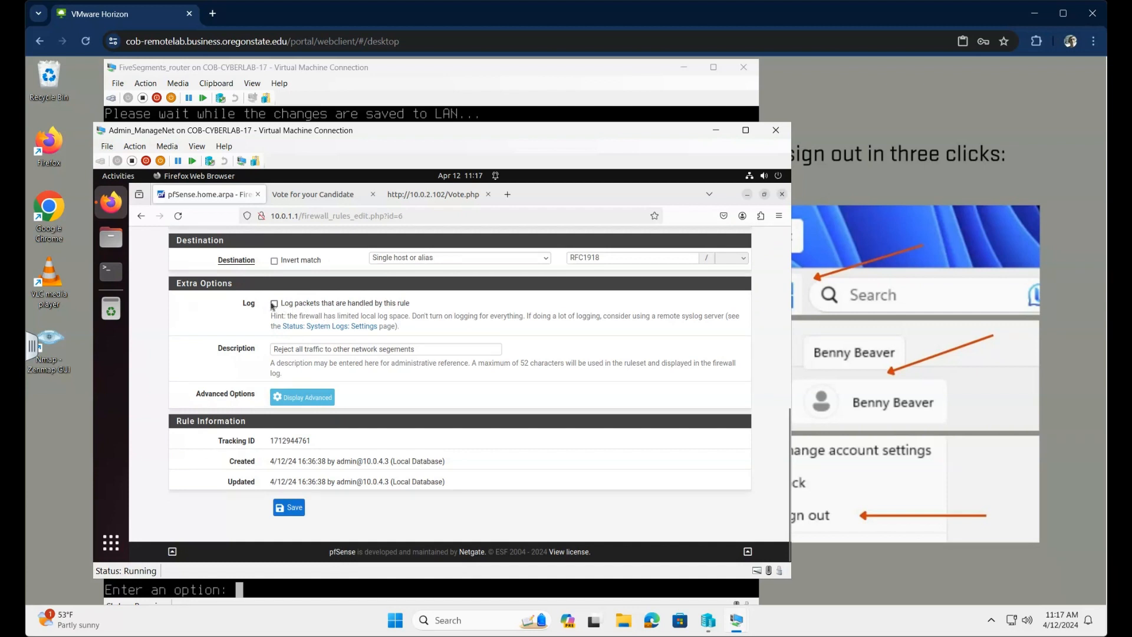
pyautogui.click(274, 304)
pyautogui.click(293, 510)
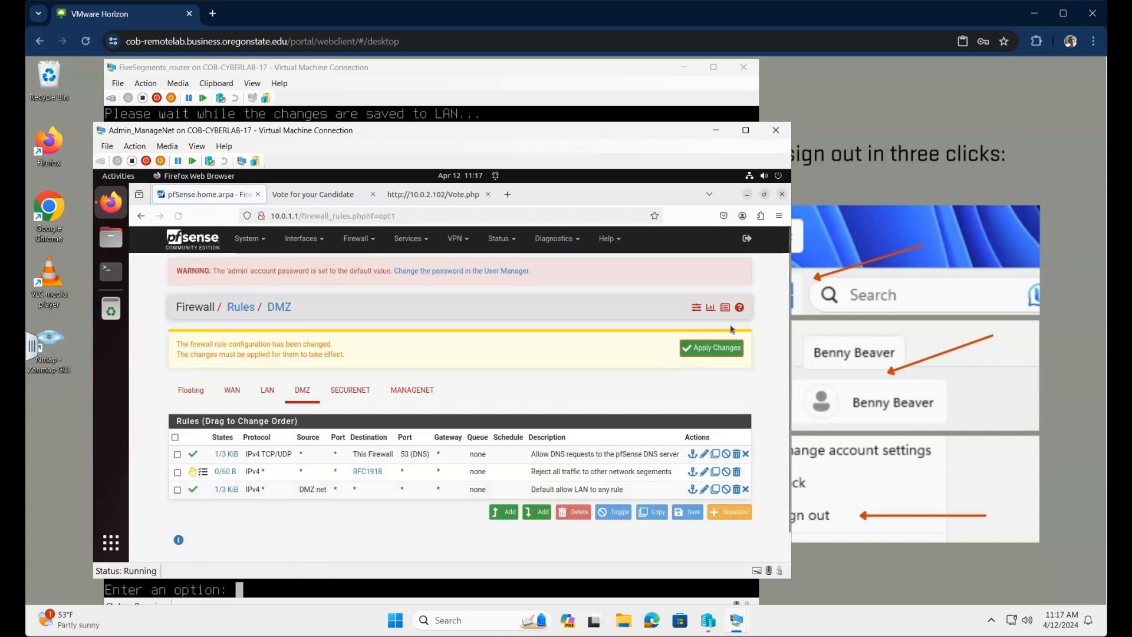
# Step: Apply the logging change, reload the Vote page, then return to pfSense
pyautogui.click(718, 353)
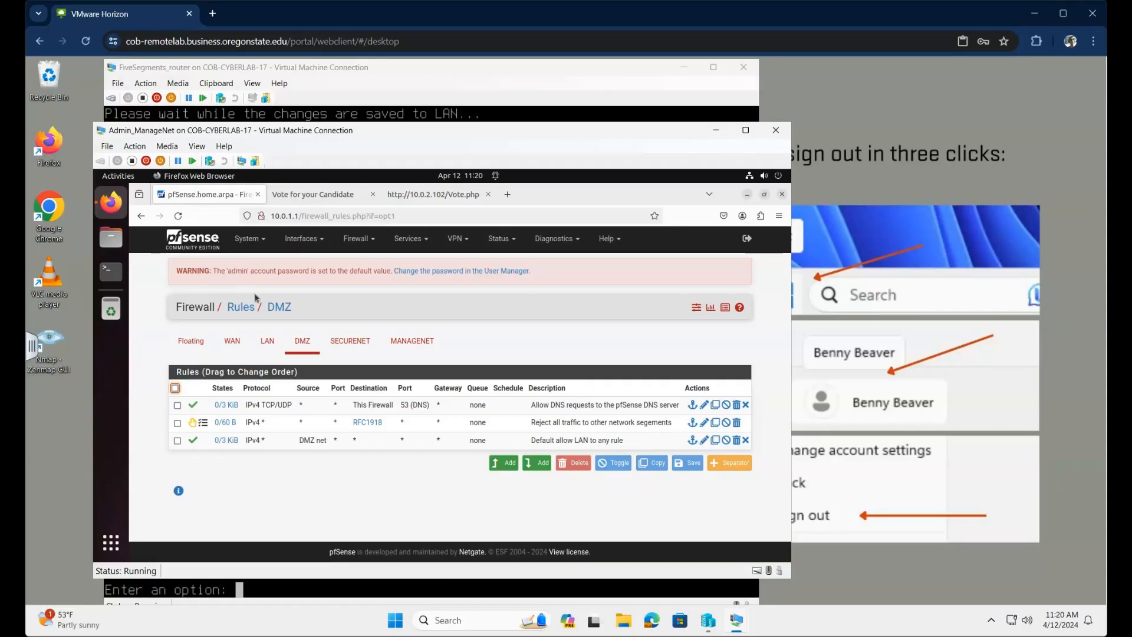
pyautogui.click(326, 195)
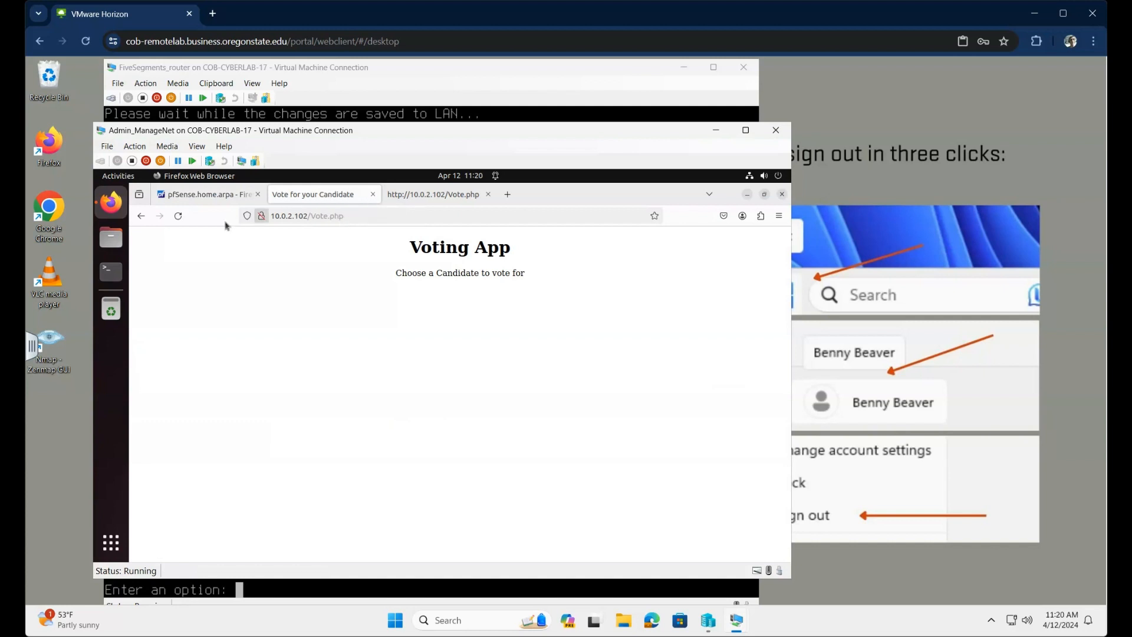
pyautogui.click(178, 217)
pyautogui.click(201, 196)
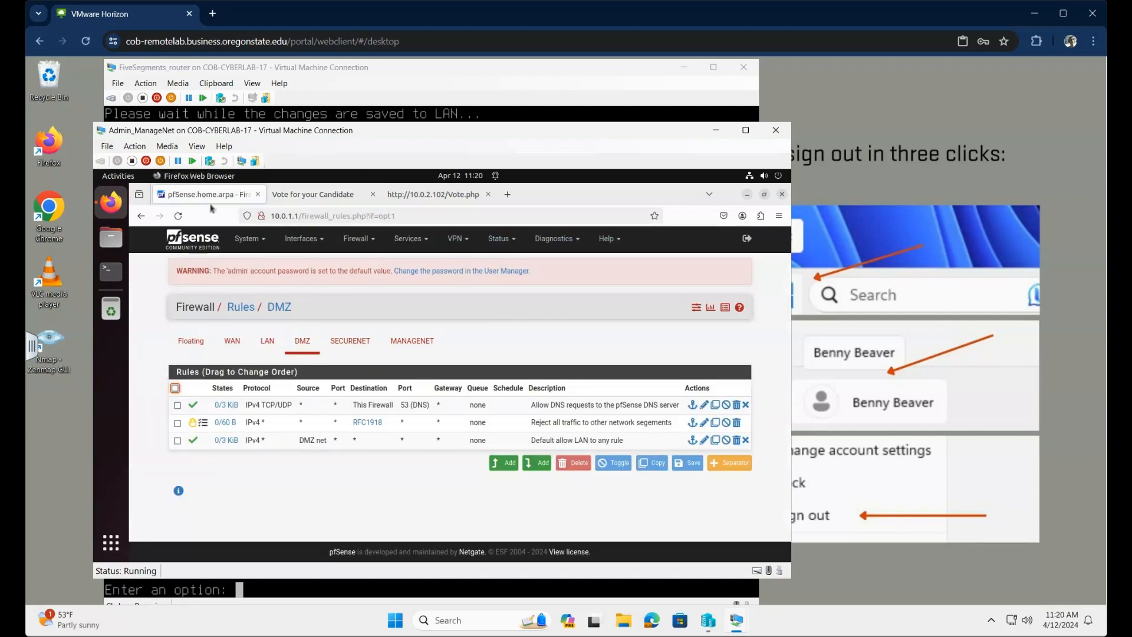
pyautogui.click(505, 241)
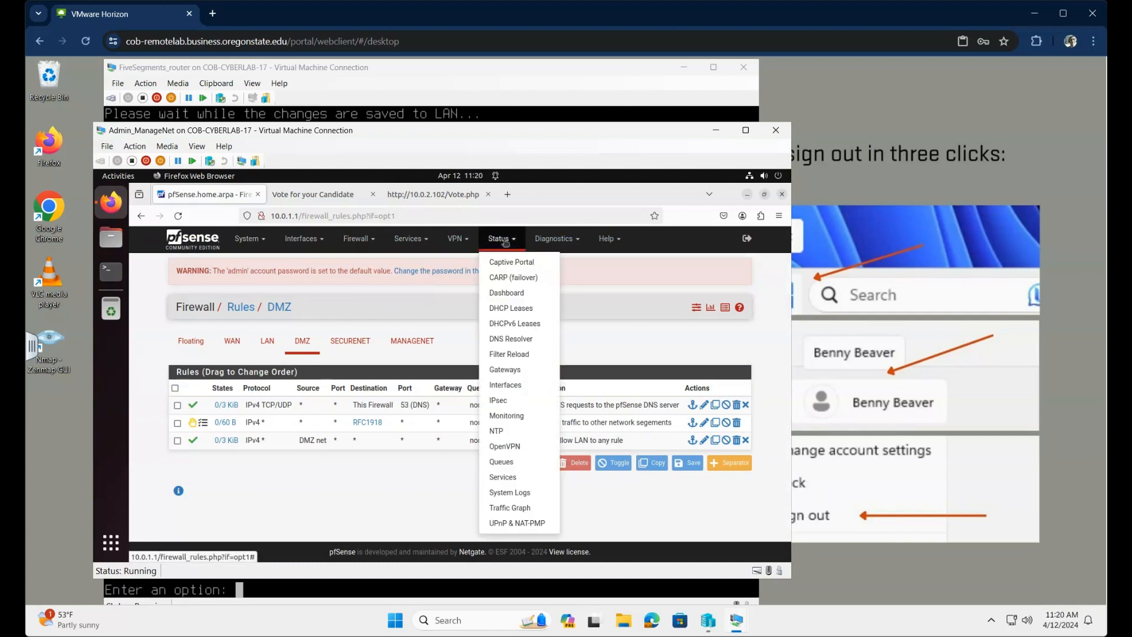
pyautogui.click(511, 493)
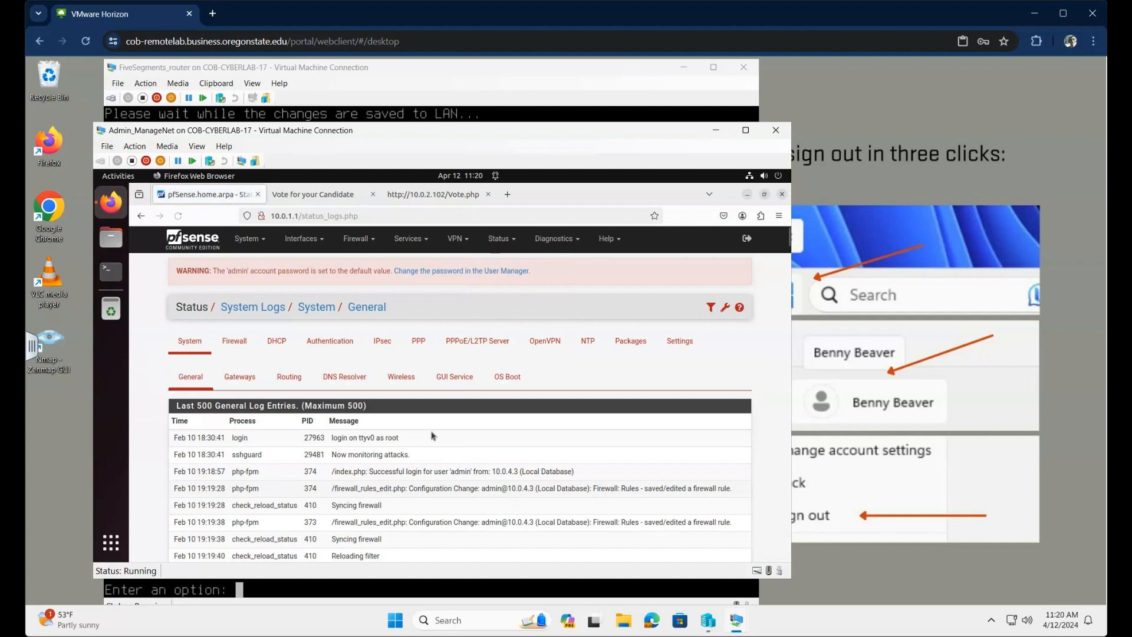
pyautogui.click(237, 343)
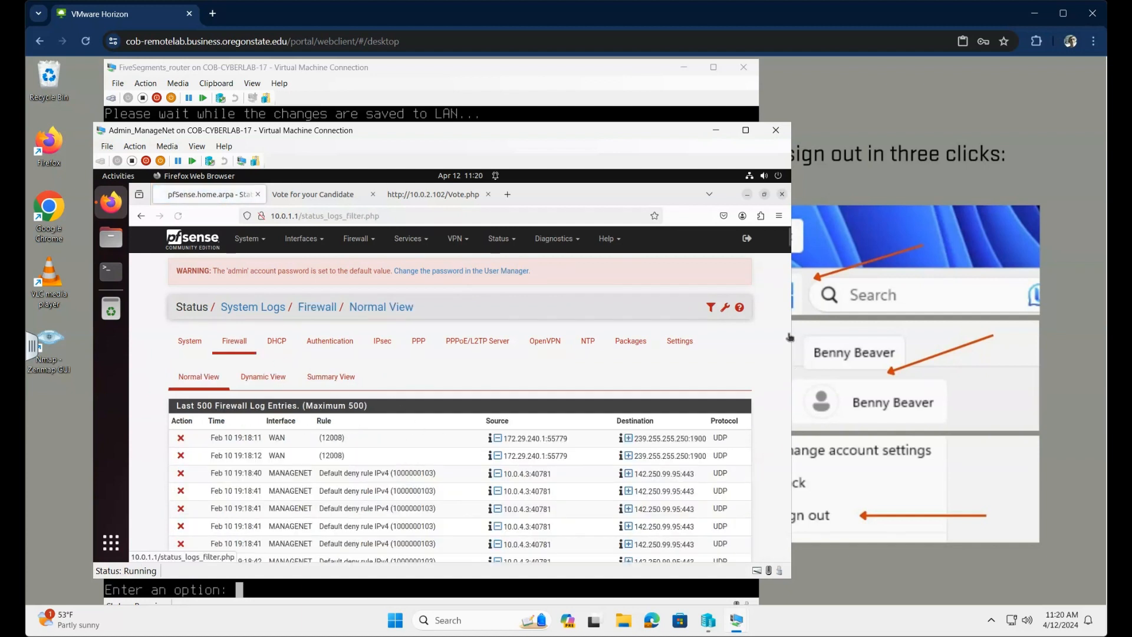
pyautogui.scroll(-1, 737, 485)
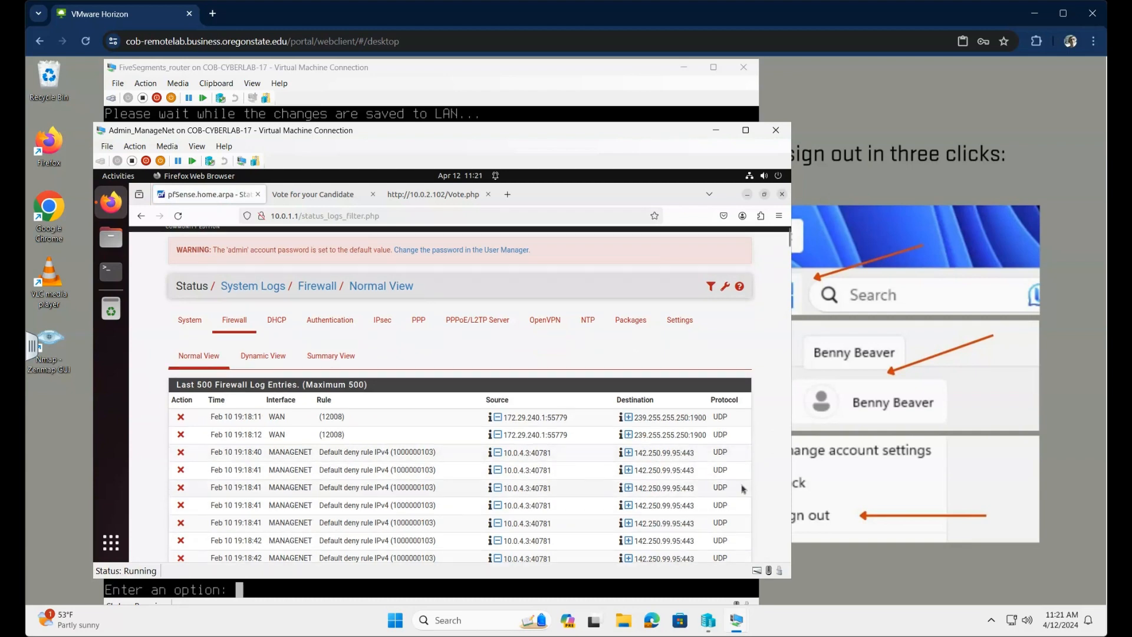
pyautogui.scroll(-6, 743, 488)
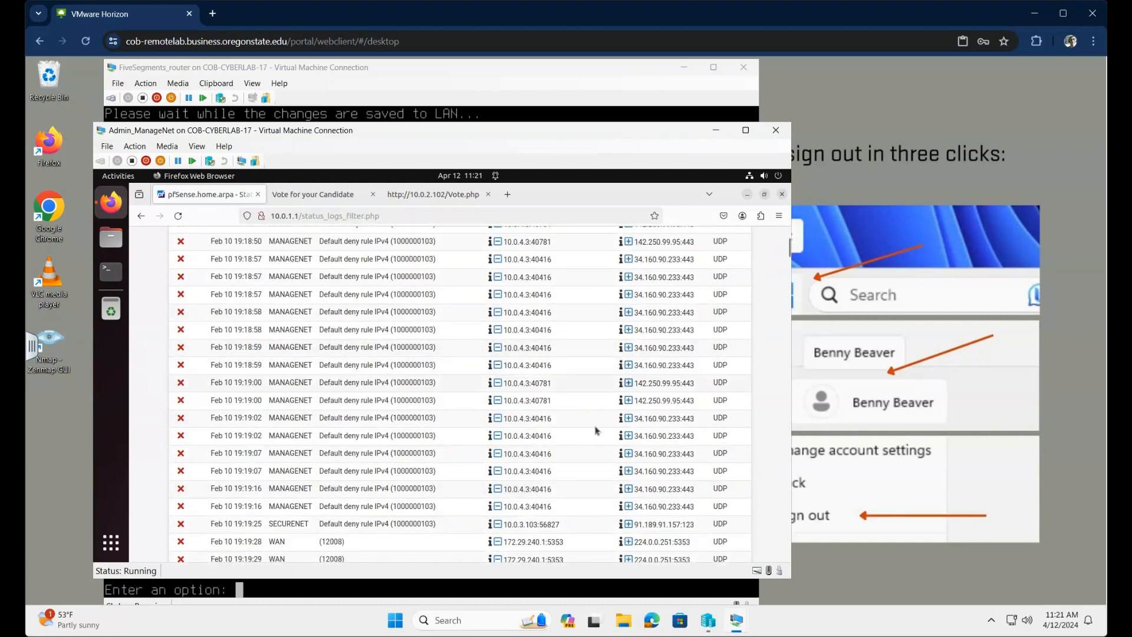
pyautogui.scroll(-15, 596, 430)
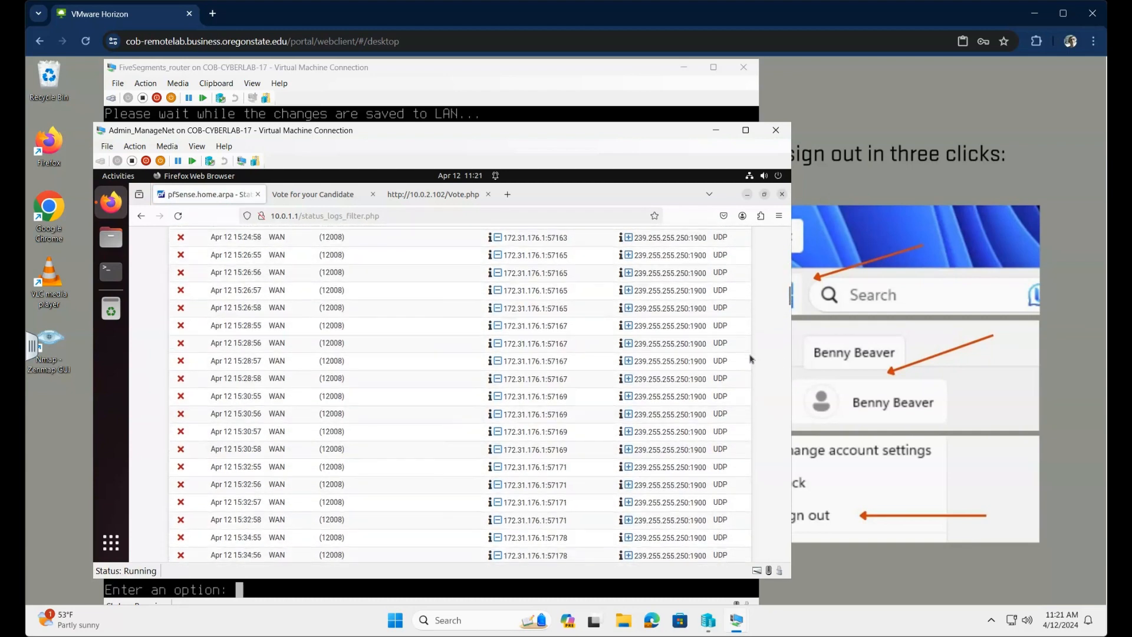
pyautogui.scroll(-2, 751, 359)
pyautogui.moveTo(789, 298); pyautogui.dragTo(791, 575)
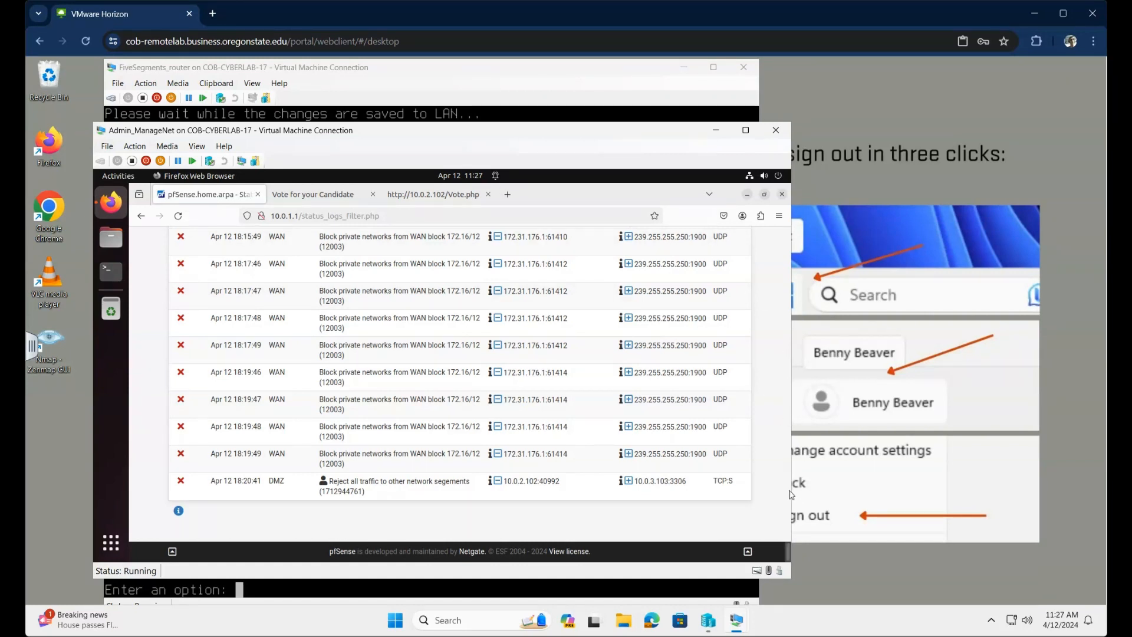
pyautogui.scroll(5, 761, 390)
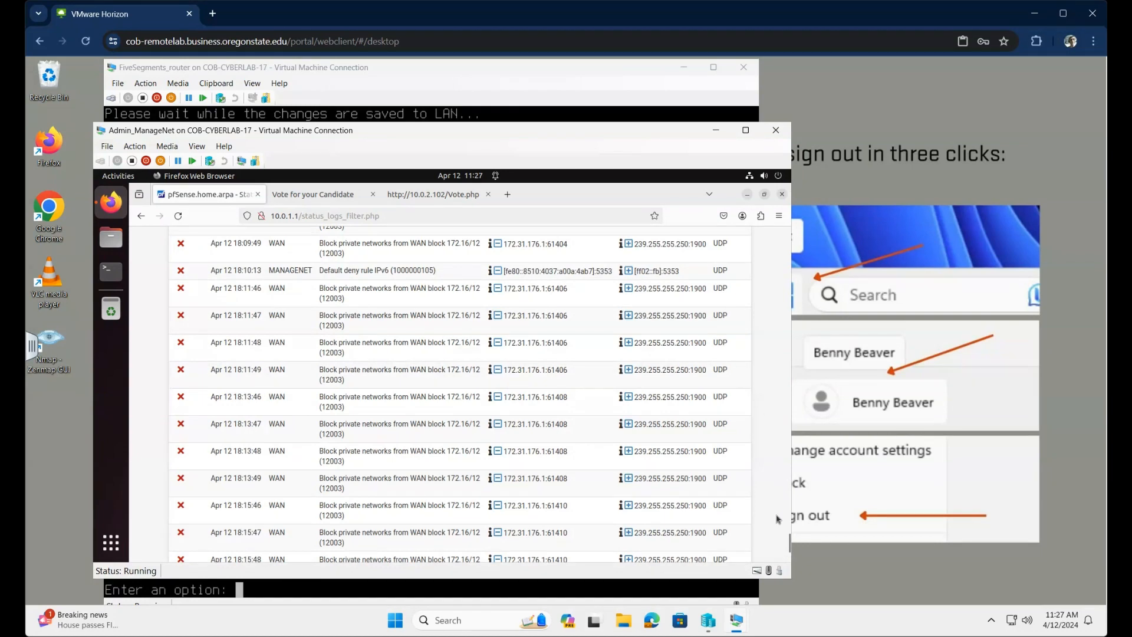
pyautogui.moveTo(779, 502); pyautogui.dragTo(779, 224)
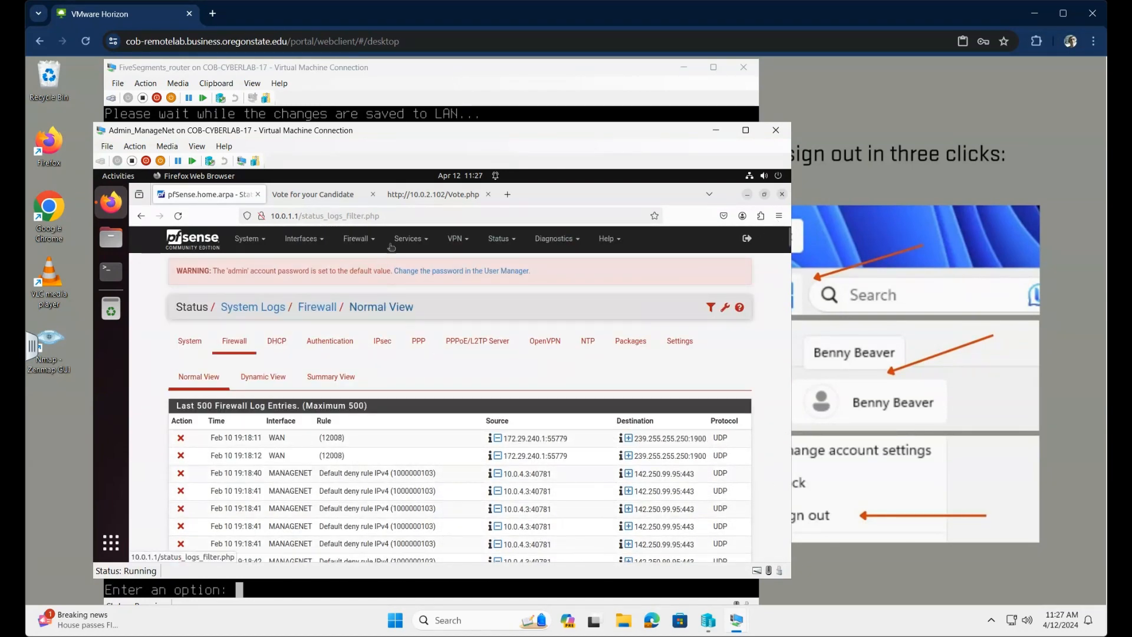
# Step: Add a new rule at the top of the DMZ firewall rules
pyautogui.click(357, 238)
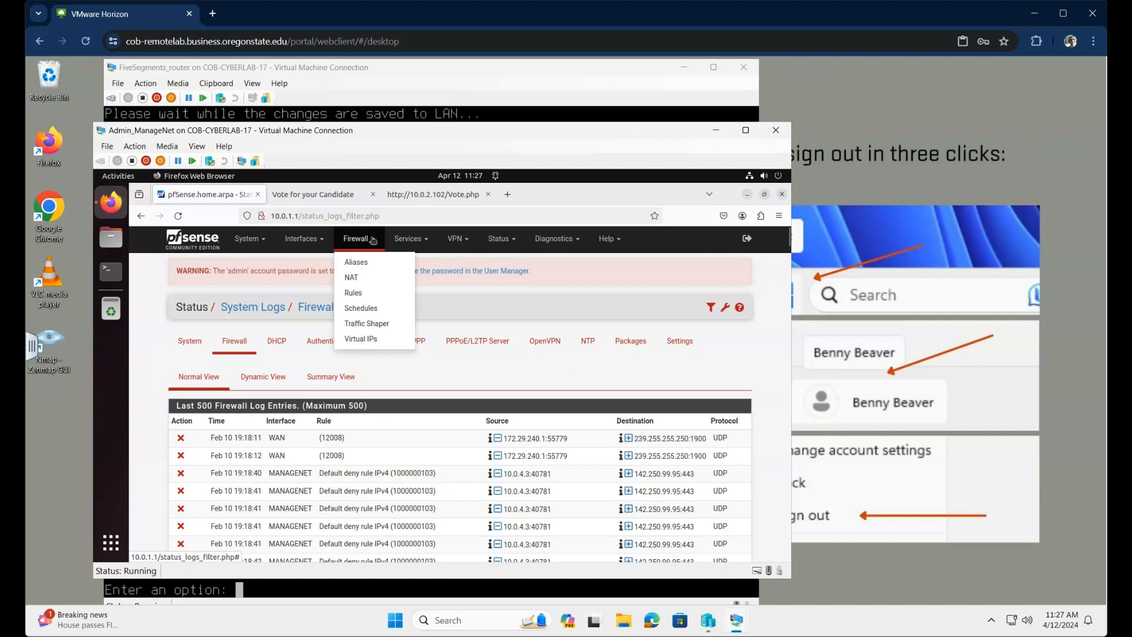
pyautogui.click(354, 294)
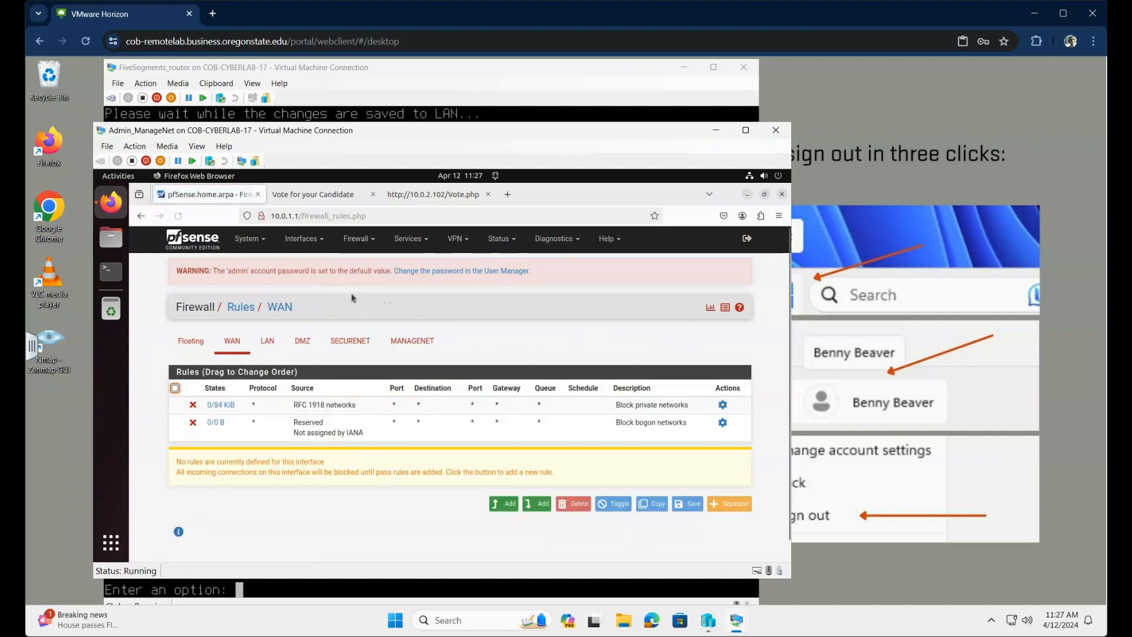
pyautogui.click(301, 342)
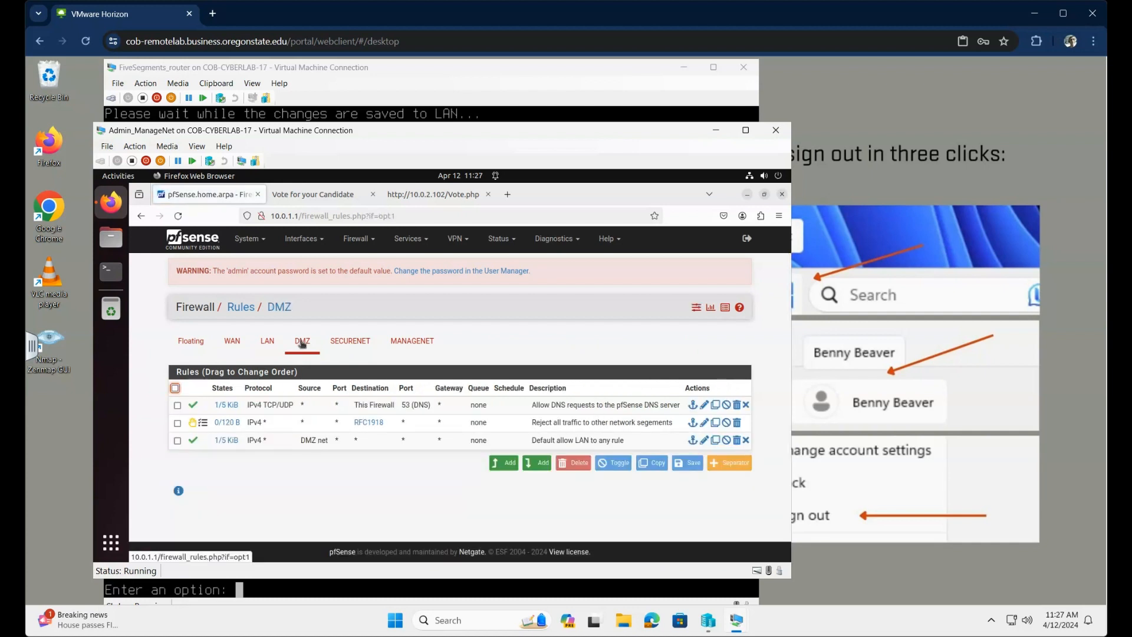
pyautogui.click(508, 465)
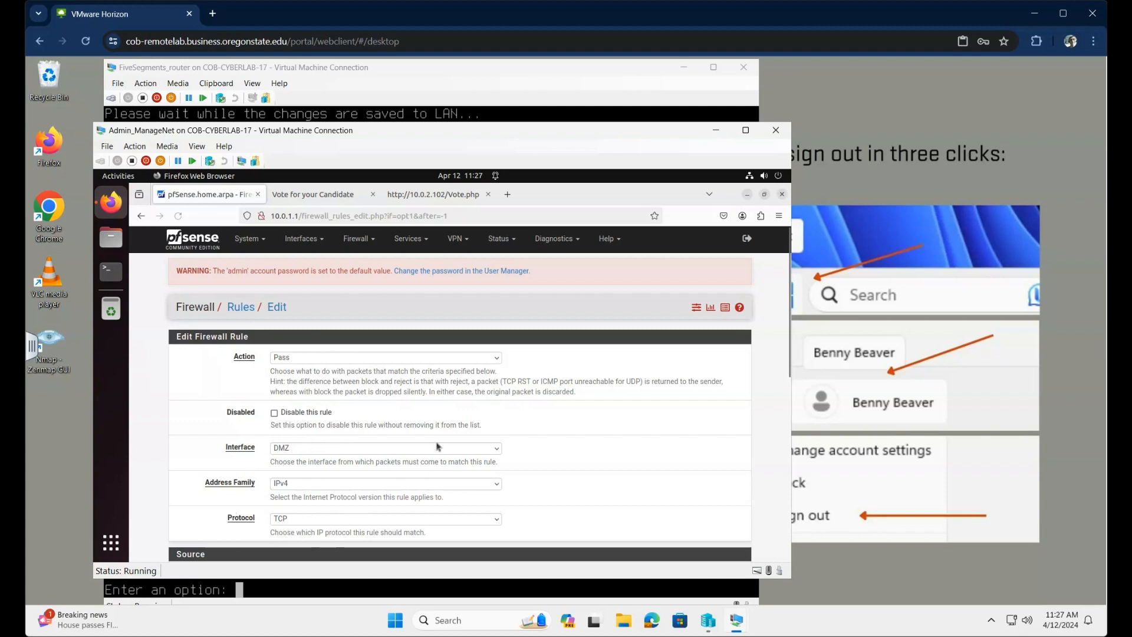
# Step: Set the rule's source to single host 10.0.2.102
pyautogui.scroll(-5, 440, 446)
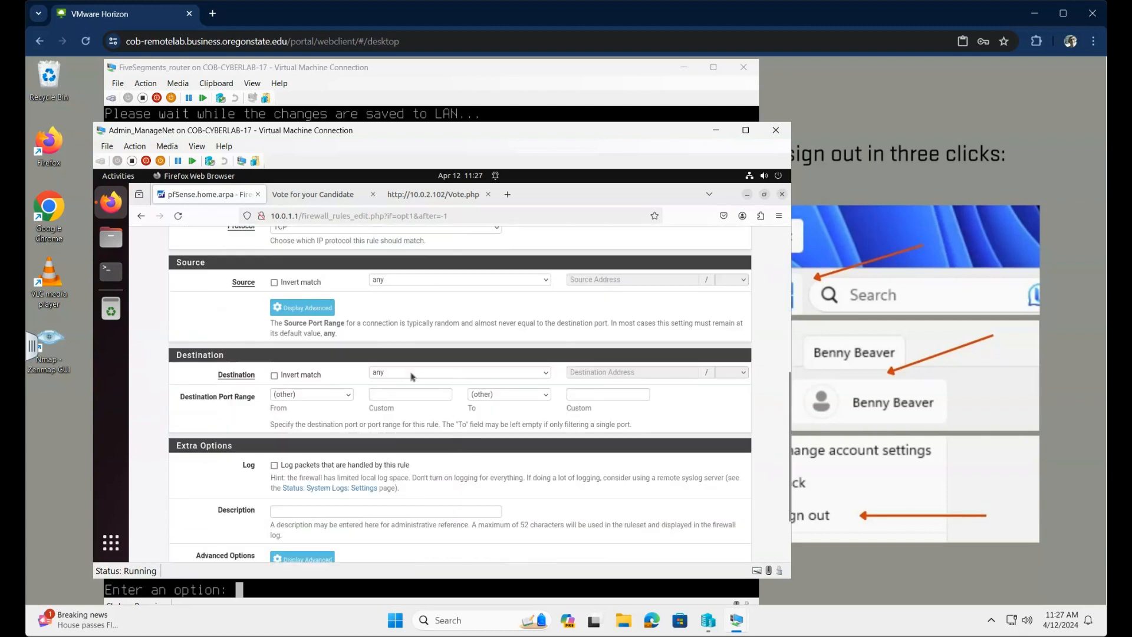
pyautogui.click(405, 287)
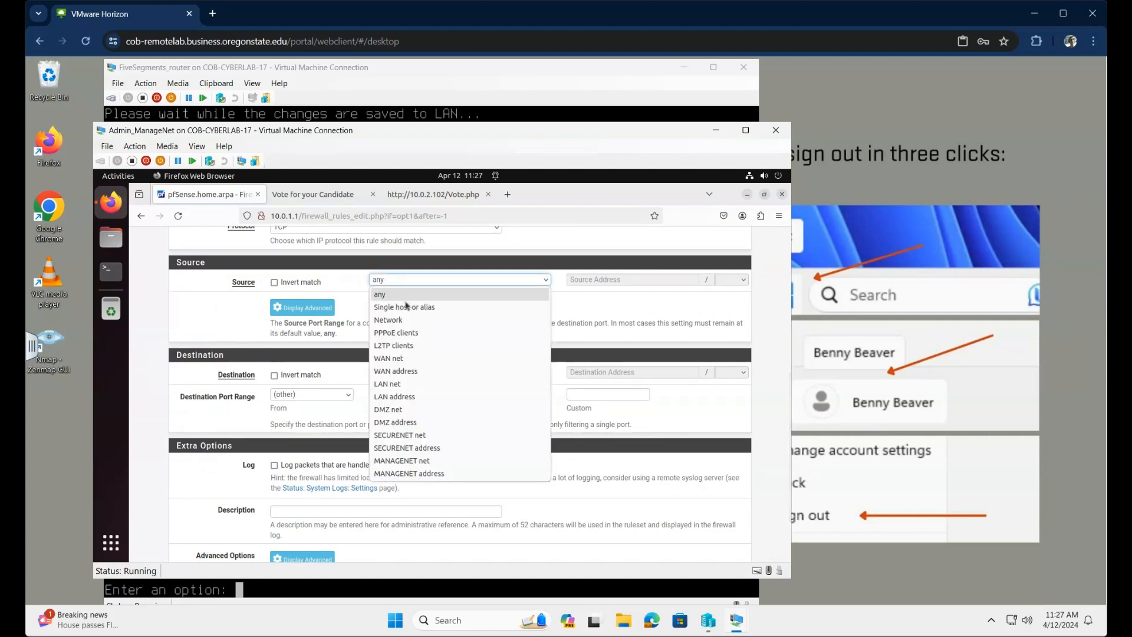
pyautogui.click(405, 308)
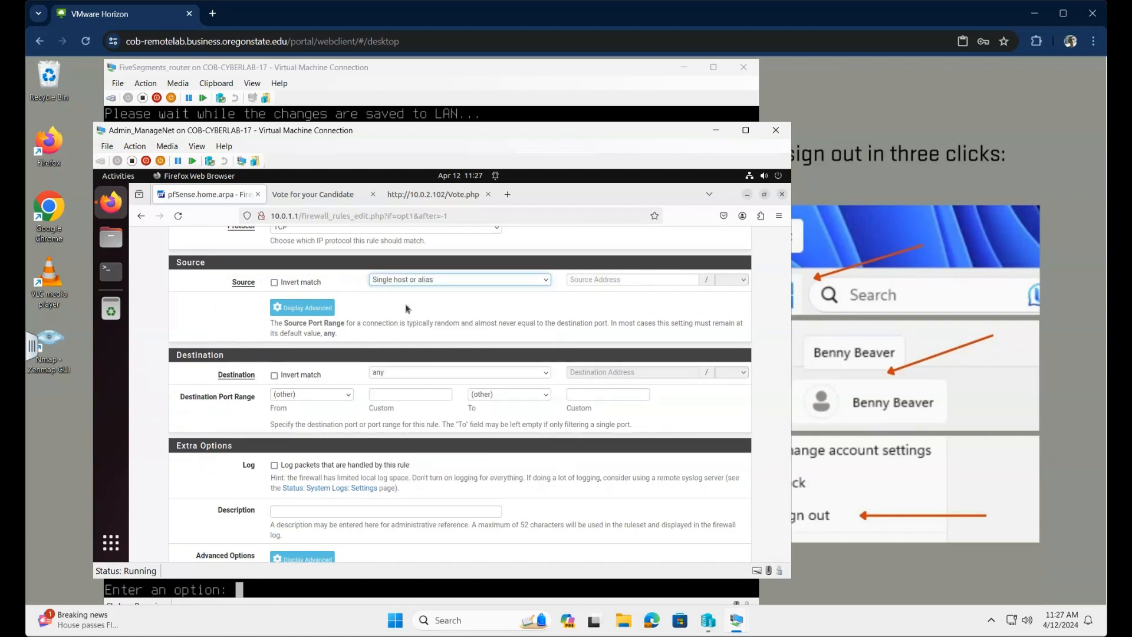
pyautogui.click(590, 281)
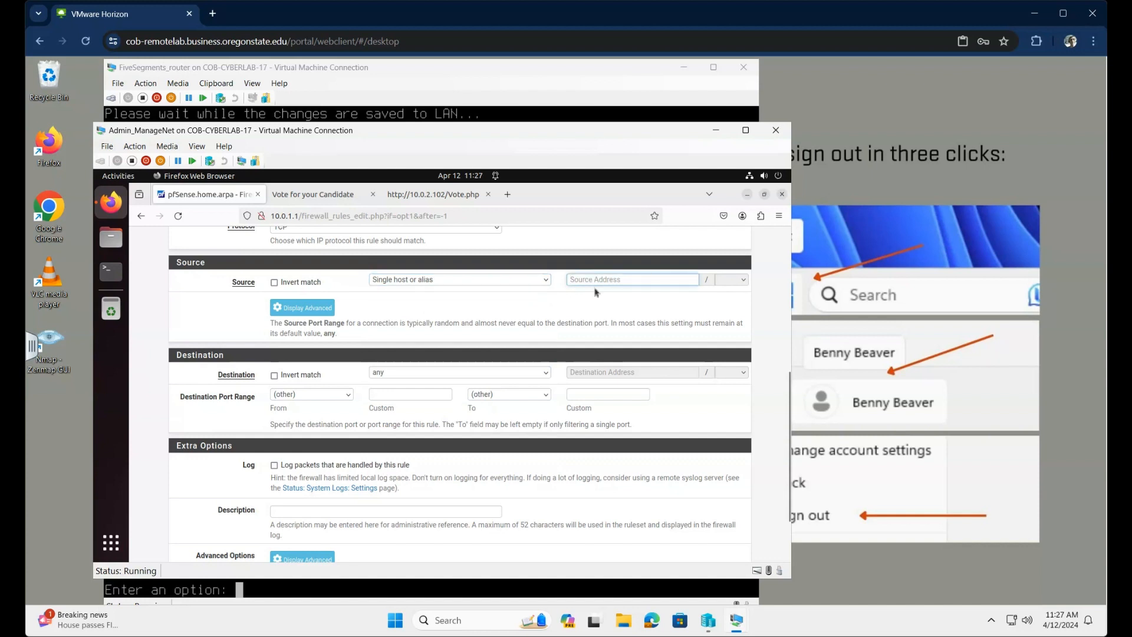
pyautogui.write('10.0.2.102')
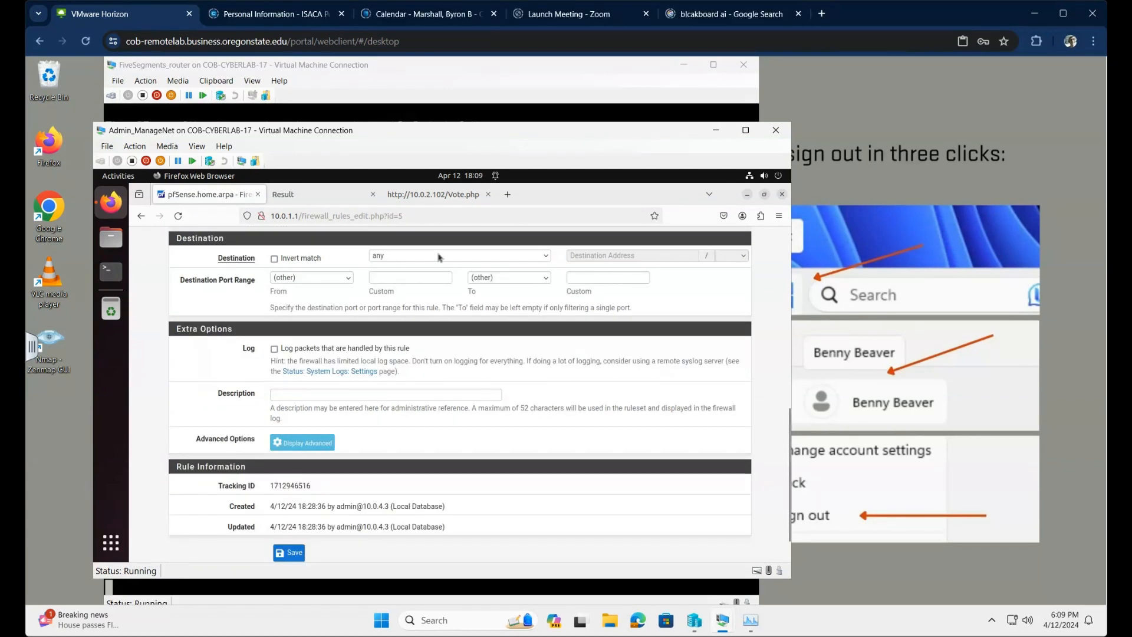
# Step: Set destination host 10.0.3.103, ports 3306 to 3306, described 'Allow traffic from Ecomm to DBServer'
pyautogui.click(439, 257)
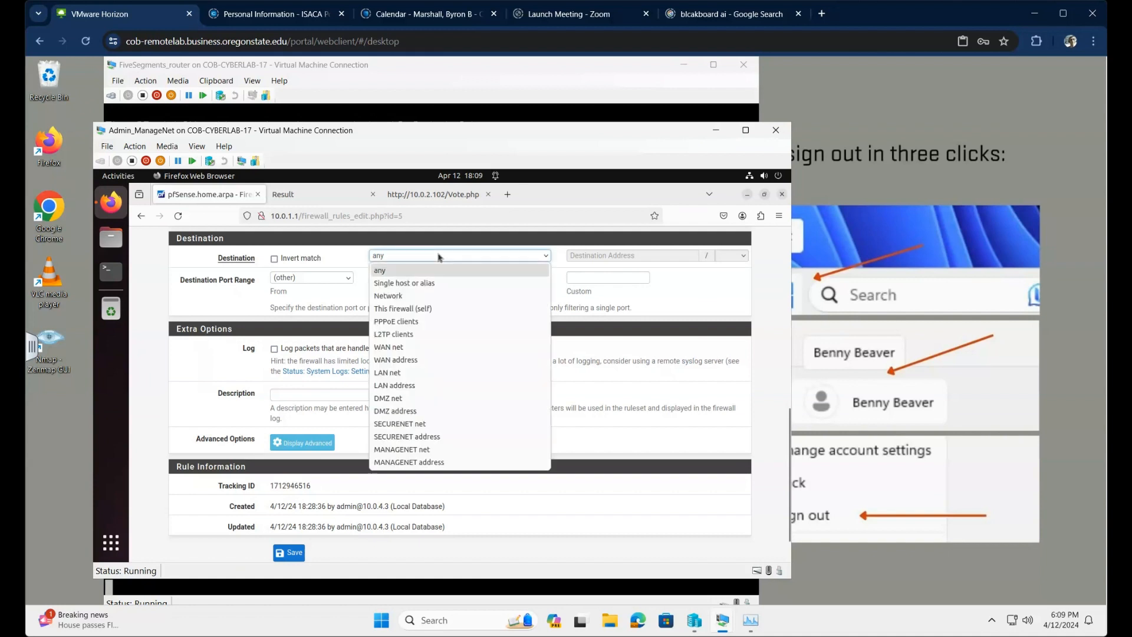
pyautogui.click(430, 286)
pyautogui.click(622, 255)
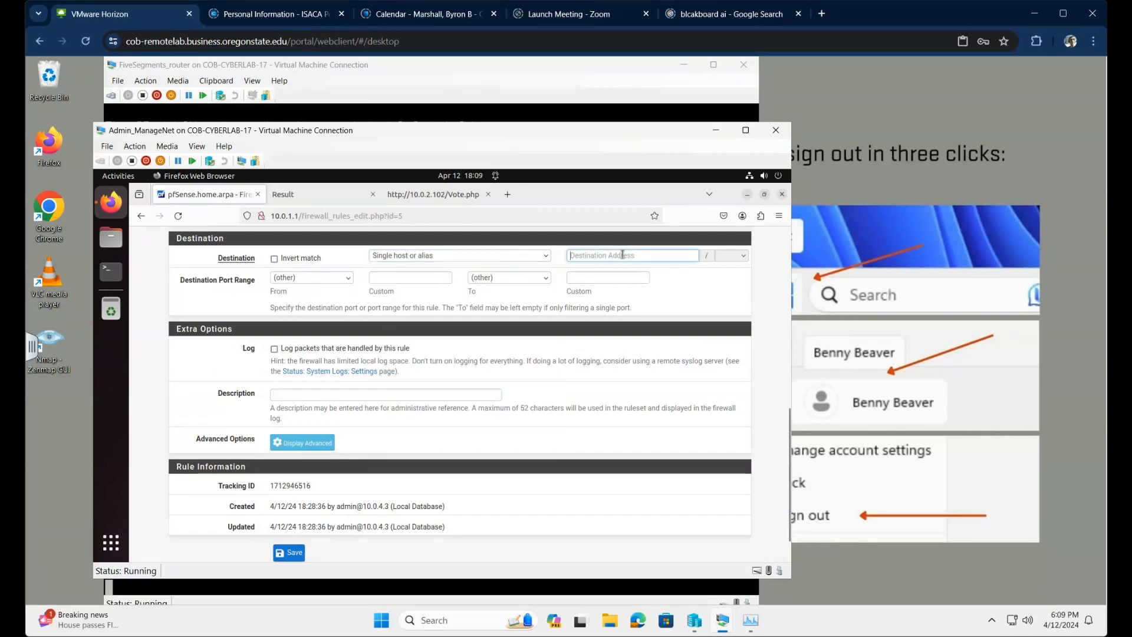
pyautogui.write('10.')
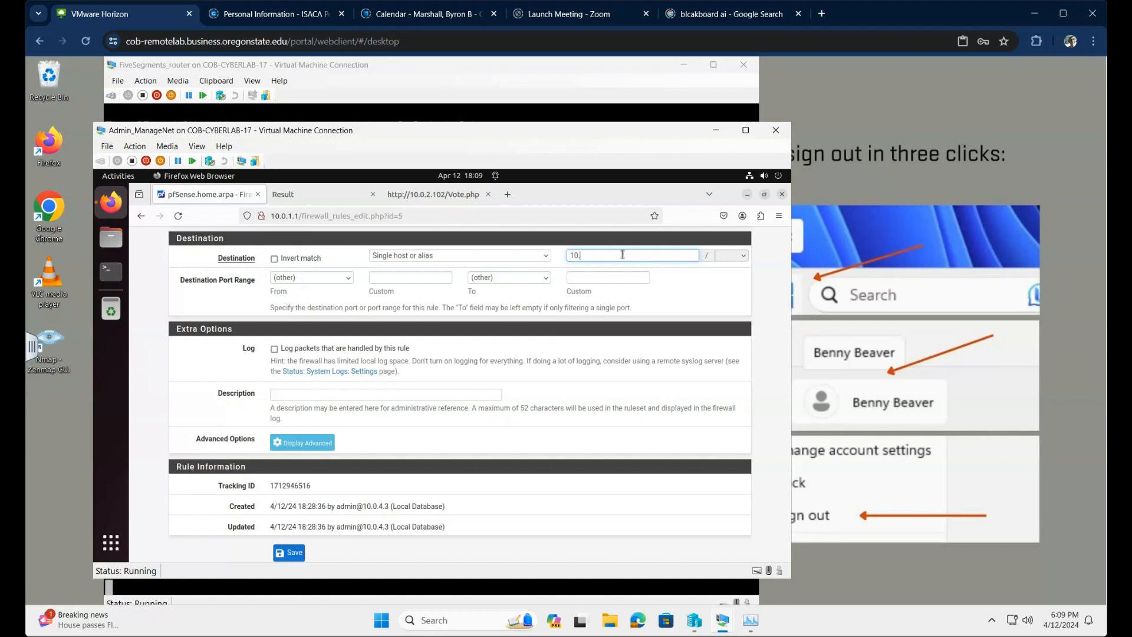
pyautogui.write('0.3.103')
pyautogui.click(431, 279)
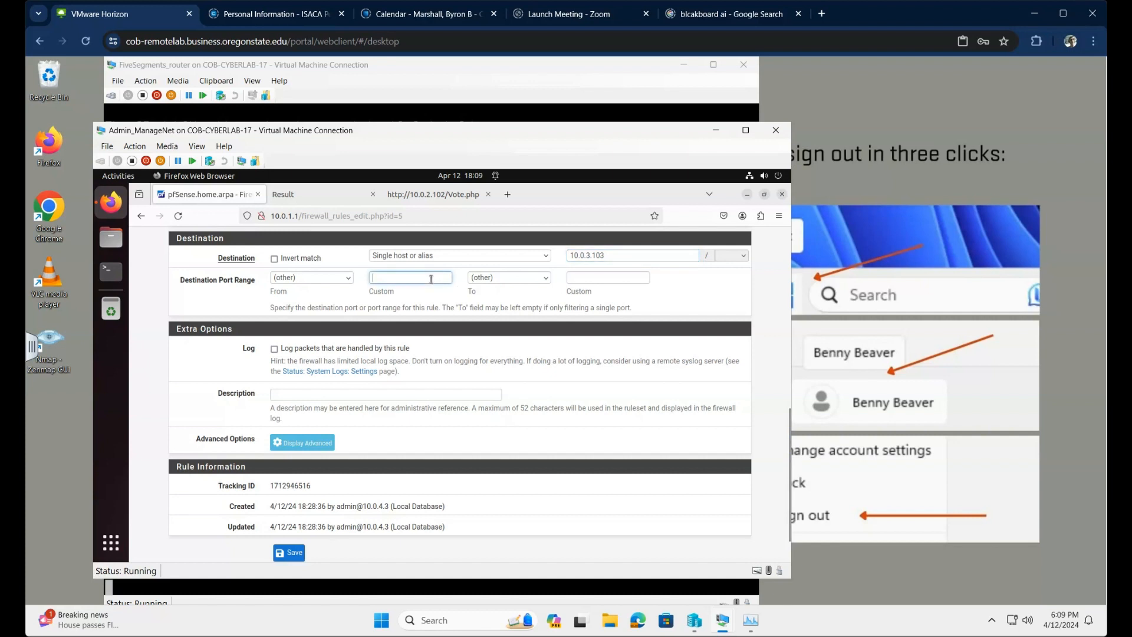
pyautogui.write('3306')
pyautogui.press('Tab')
pyautogui.click(584, 277)
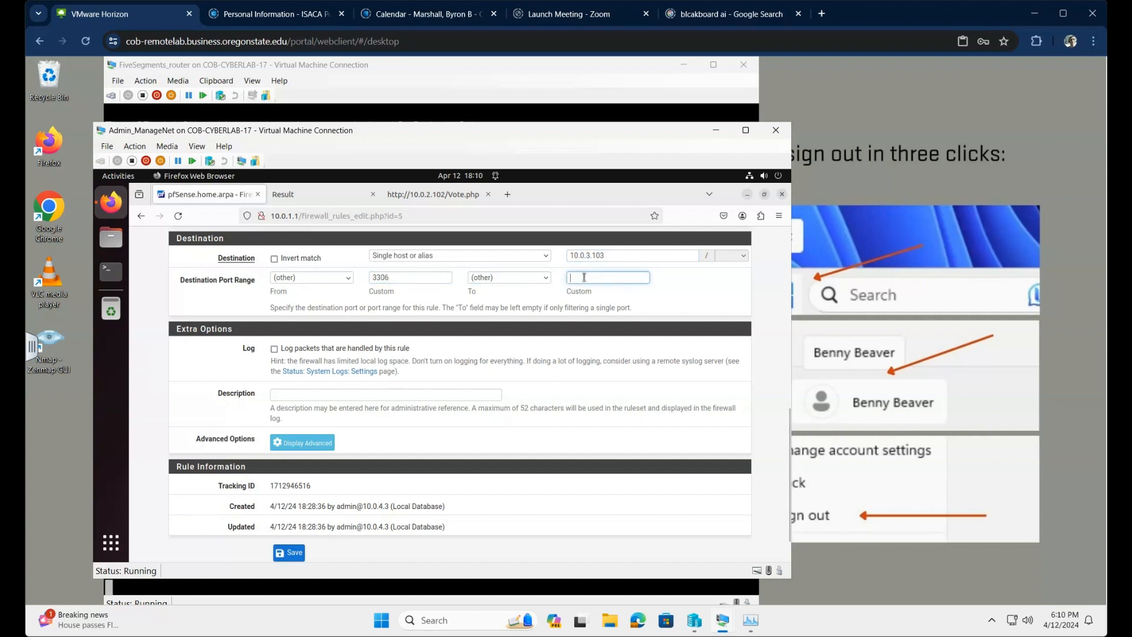
pyautogui.write('3306')
pyautogui.click(609, 351)
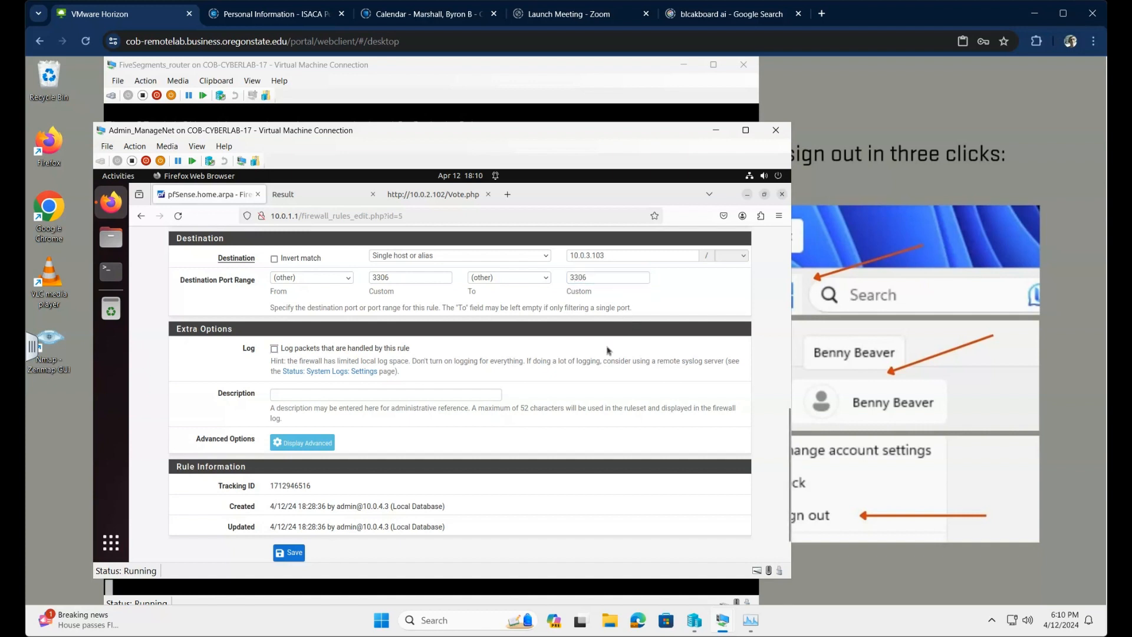
pyautogui.click(346, 397)
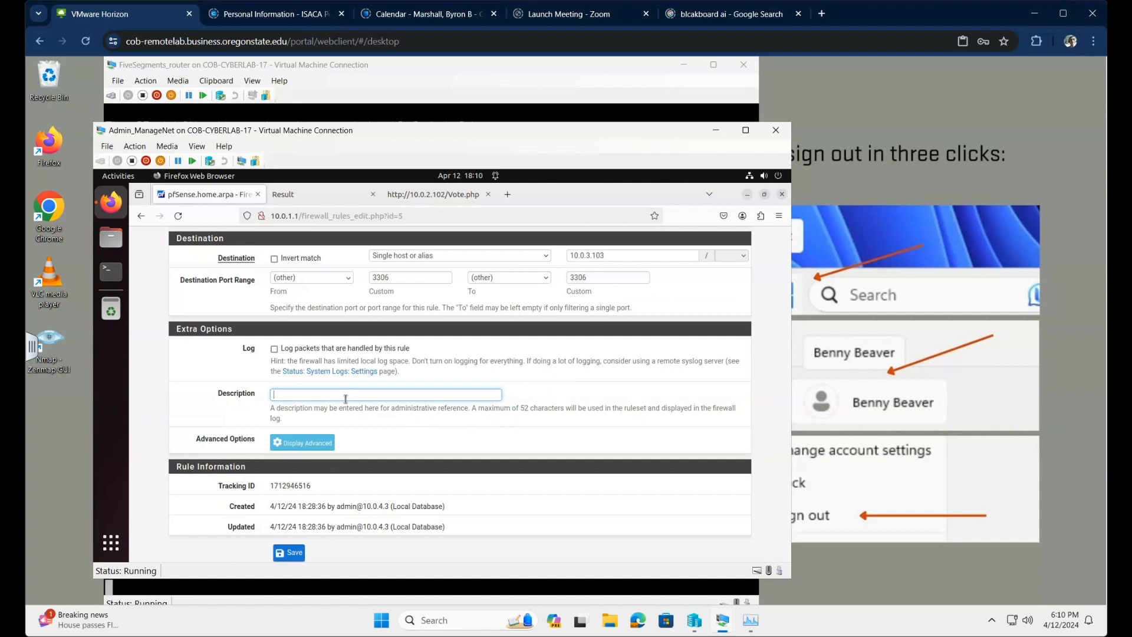
pyautogui.write('Allow traffic from Ecomm to DBServer')
# Step: Save and apply the Ecomm-to-DBServer pass rule for port 3306, then return to the Voting App page
pyautogui.click(295, 558)
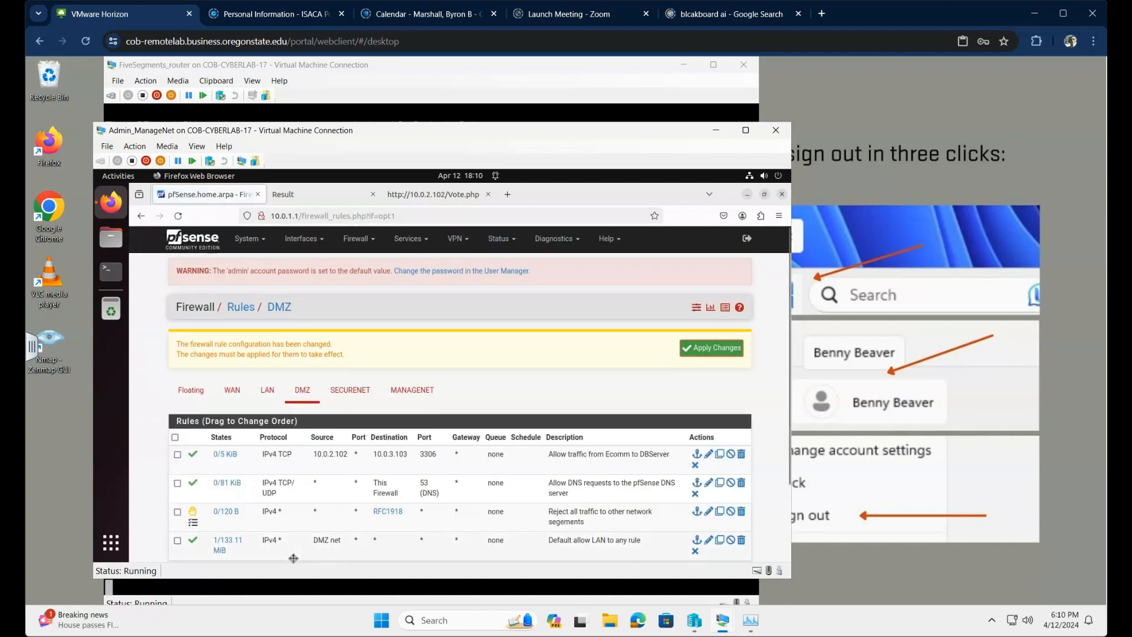
pyautogui.click(703, 350)
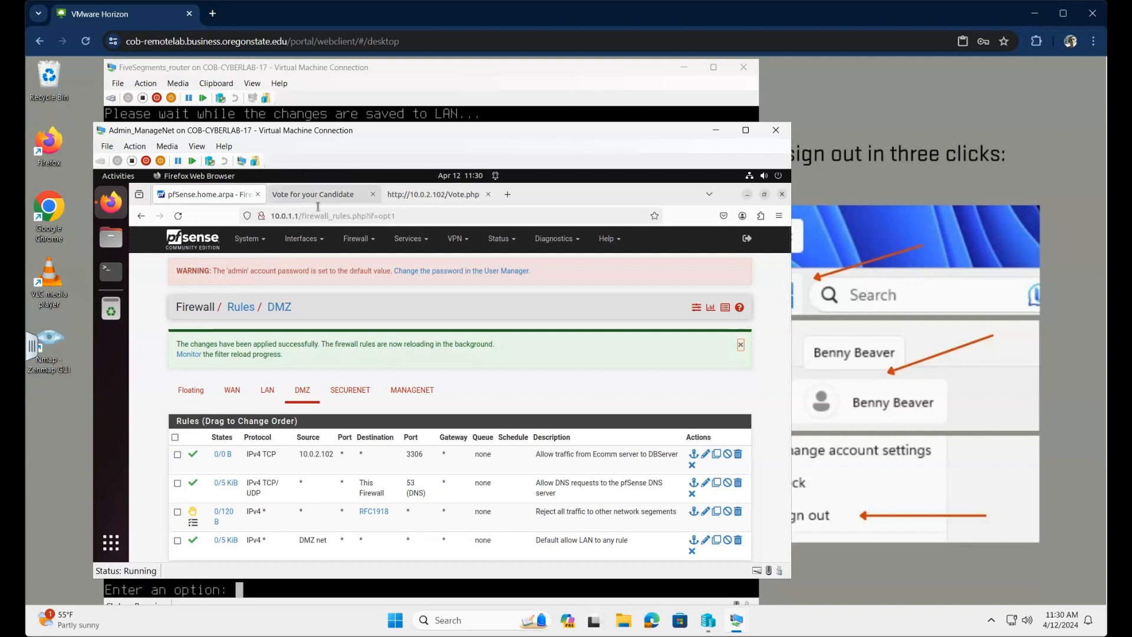
pyautogui.click(317, 198)
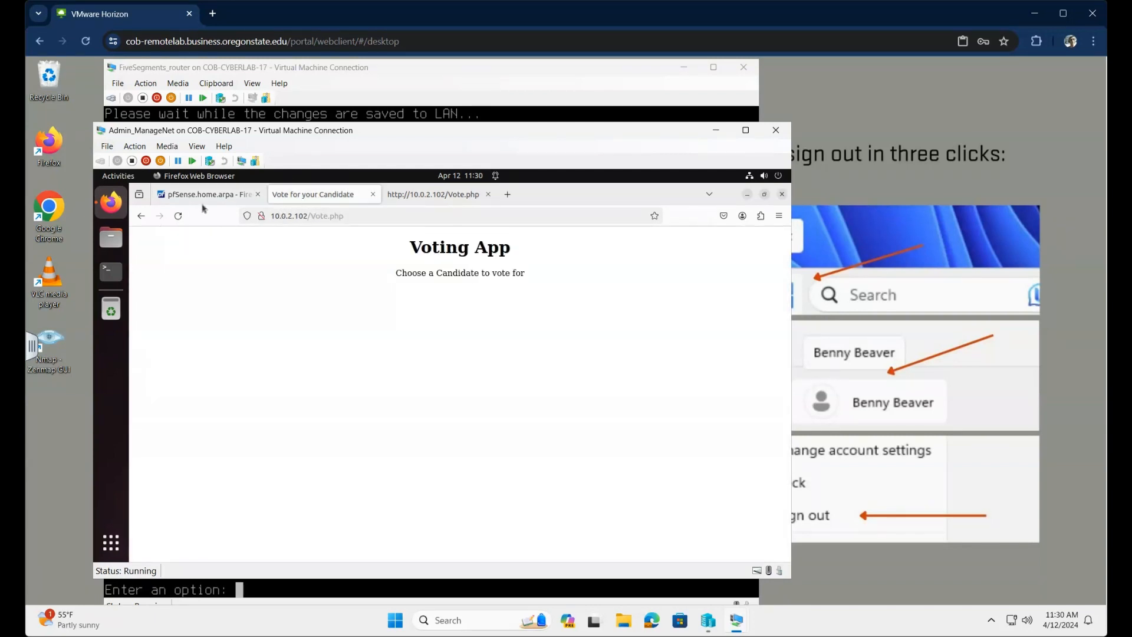
# Step: Reload Vote.php, submit a vote for Kansas, then choose Write in candidate and select the New Name field
pyautogui.click(180, 218)
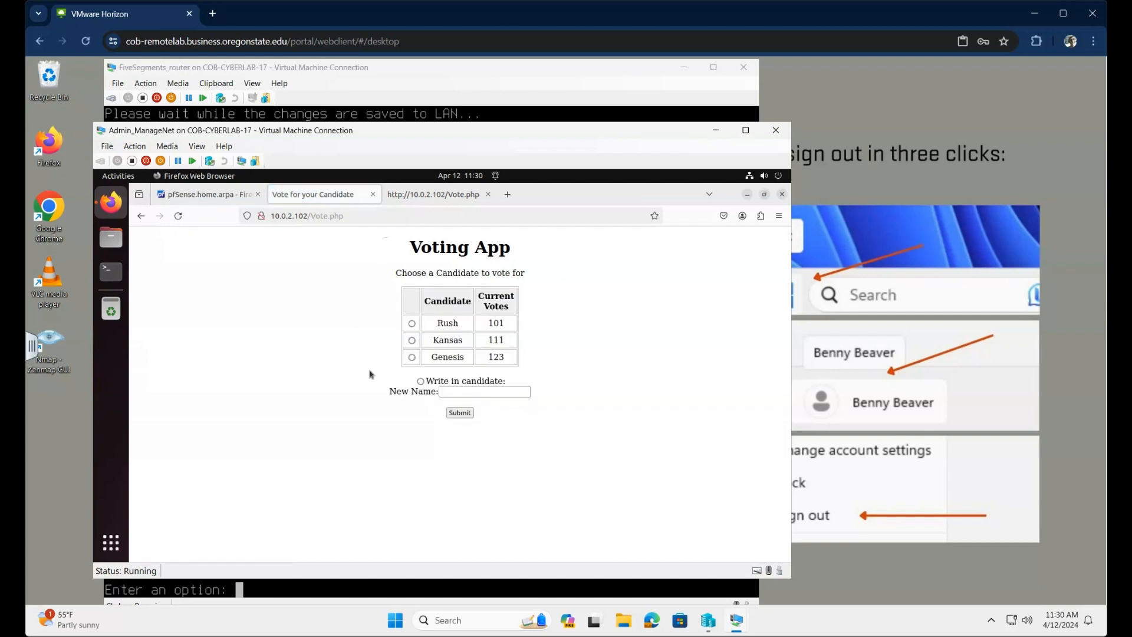
pyautogui.click(413, 340)
pyautogui.click(461, 412)
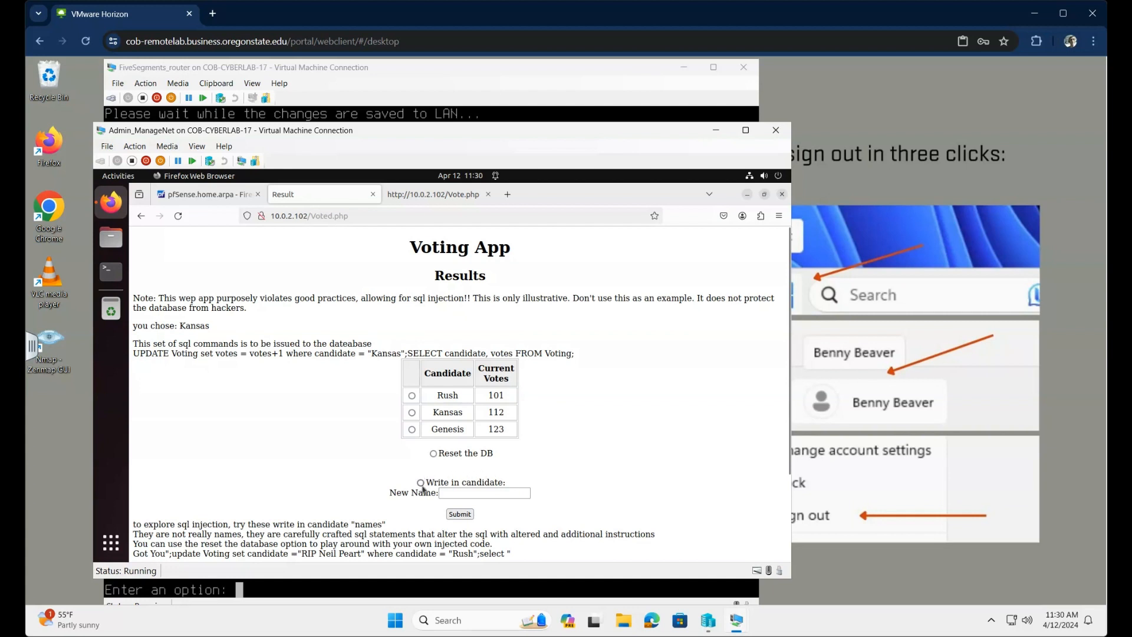
pyautogui.click(420, 483)
pyautogui.click(452, 493)
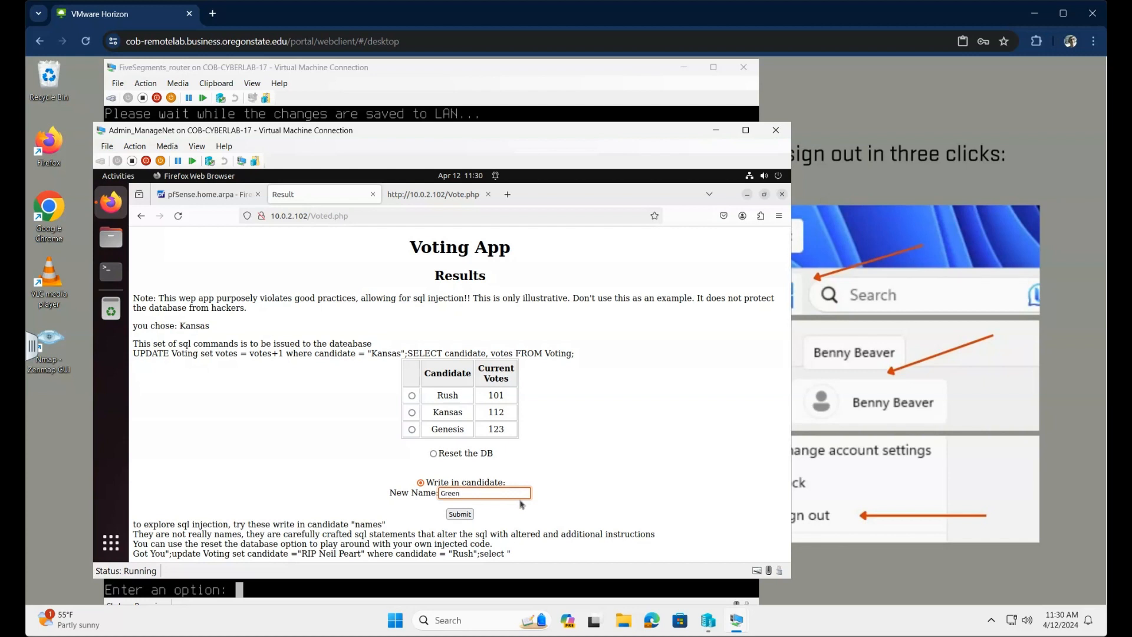
# Step: Enter 'Green Day' as the write-in candidate's new name in the Voting App
pyautogui.write('Green Day')
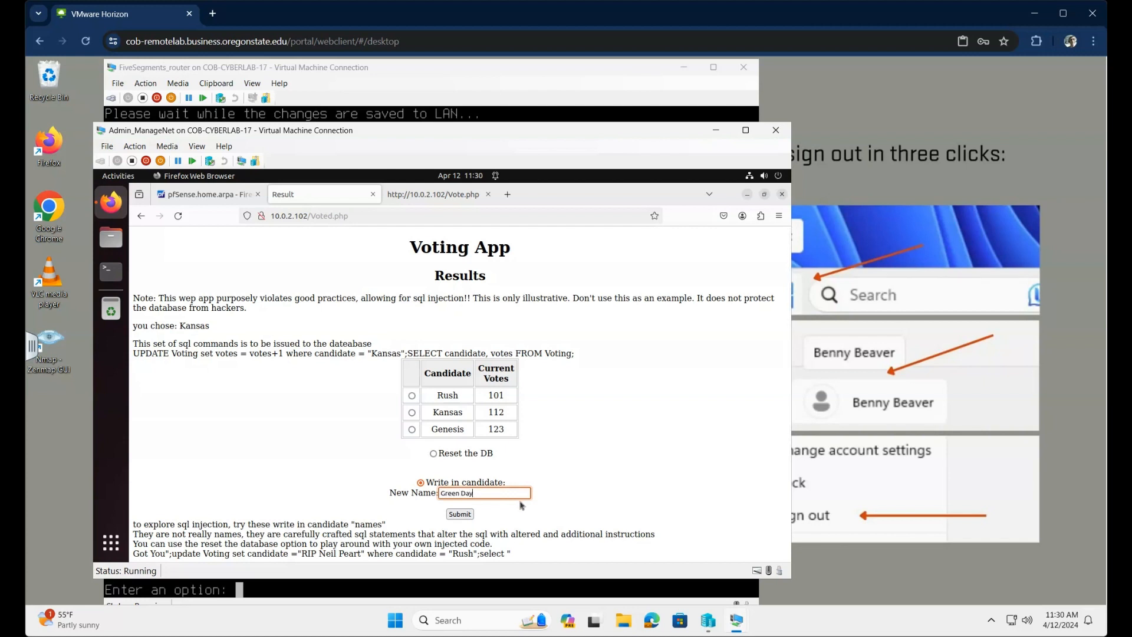